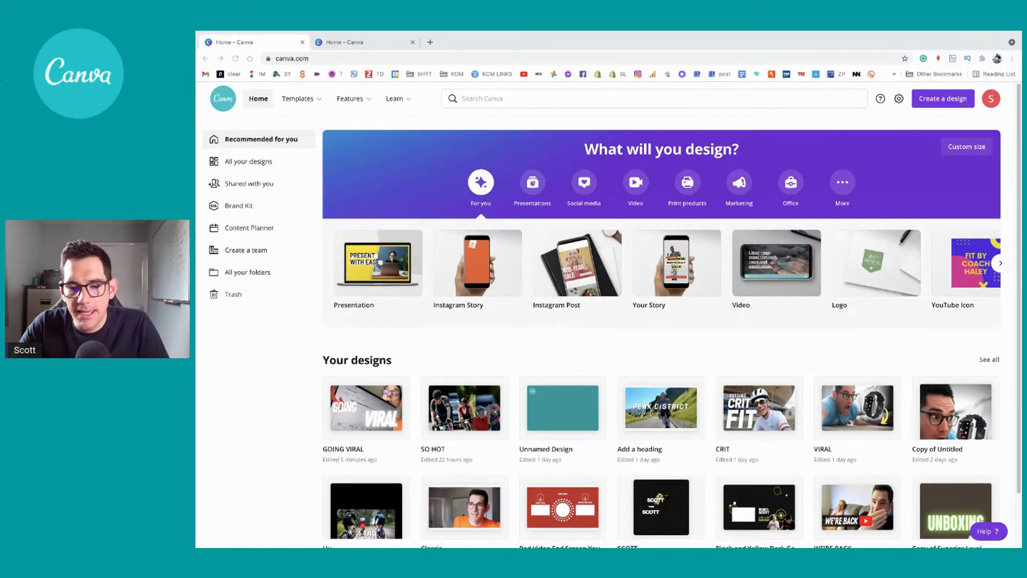
Open the GOING VIRAL design and collapse the side panel to enlarge the canvas.
{"action": "left_click", "coordinate": [378, 421]}
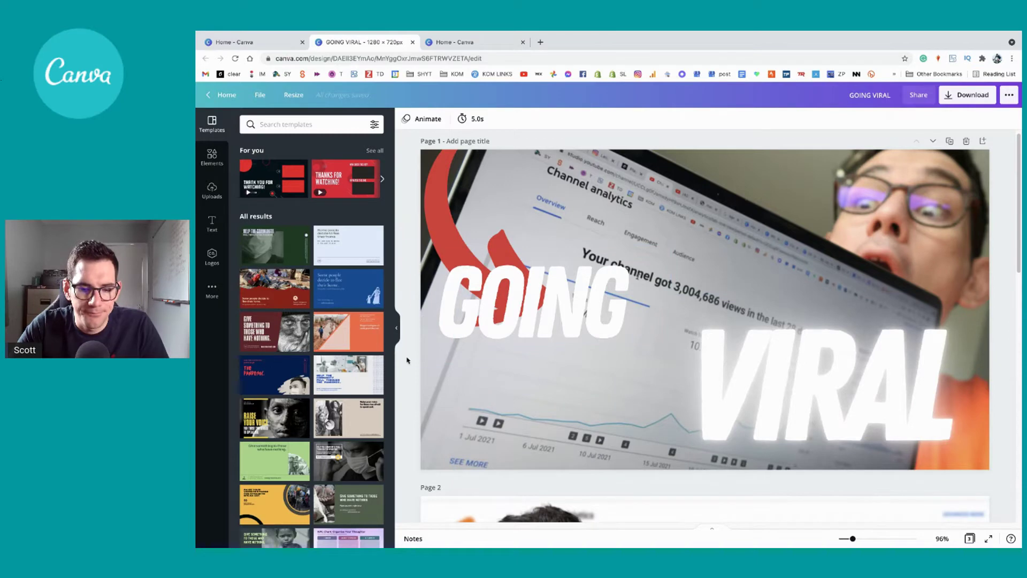
{"action": "left_click", "coordinate": [396, 327]}
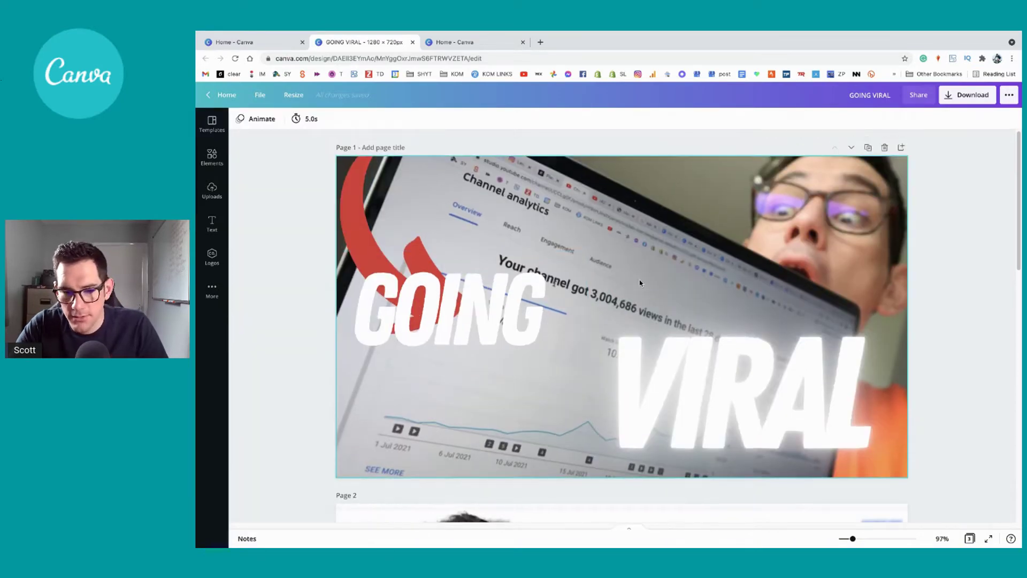
Look through the three pages of the design, examining the thumbnail layout on page 2.
{"action": "scroll", "coordinate": [640, 283], "scroll_direction": "down", "scroll_amount": 10}
{"action": "scroll", "coordinate": [626, 291], "scroll_direction": "up", "scroll_amount": 3}
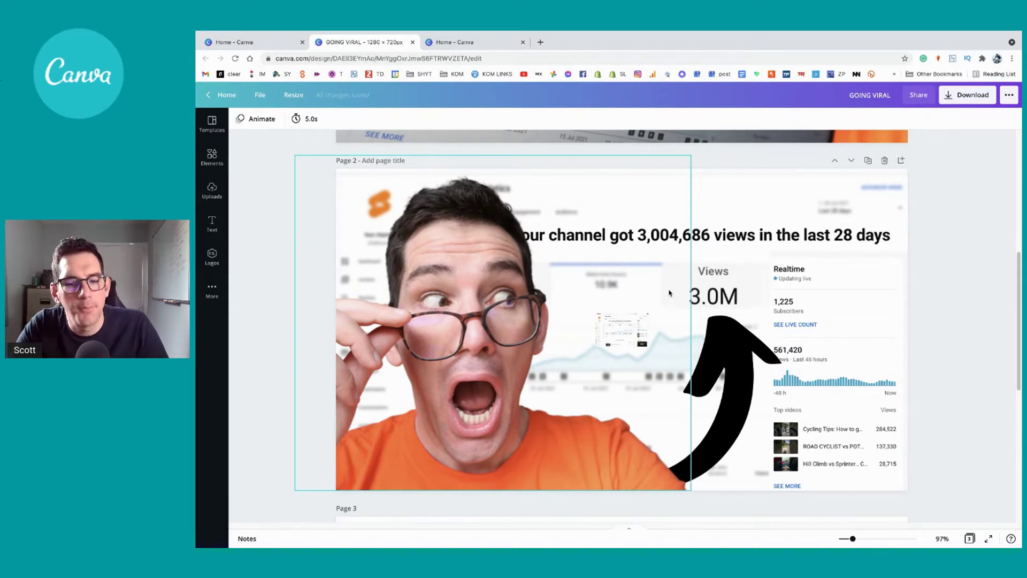
{"action": "scroll", "coordinate": [743, 272], "scroll_direction": "down", "scroll_amount": 1}
{"action": "scroll", "coordinate": [744, 272], "scroll_direction": "down", "scroll_amount": 1}
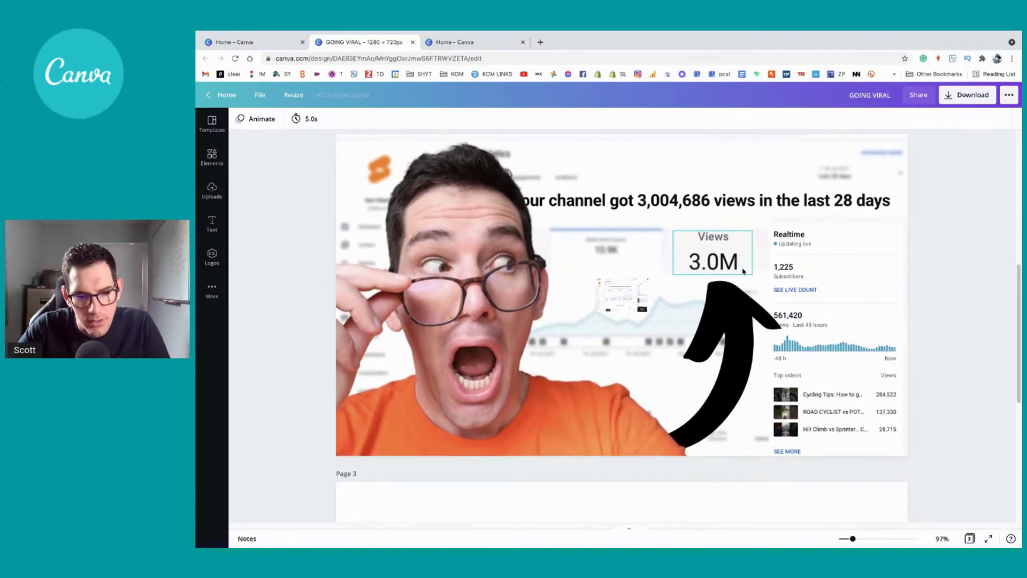
{"action": "scroll", "coordinate": [743, 272], "scroll_direction": "down", "scroll_amount": 3}
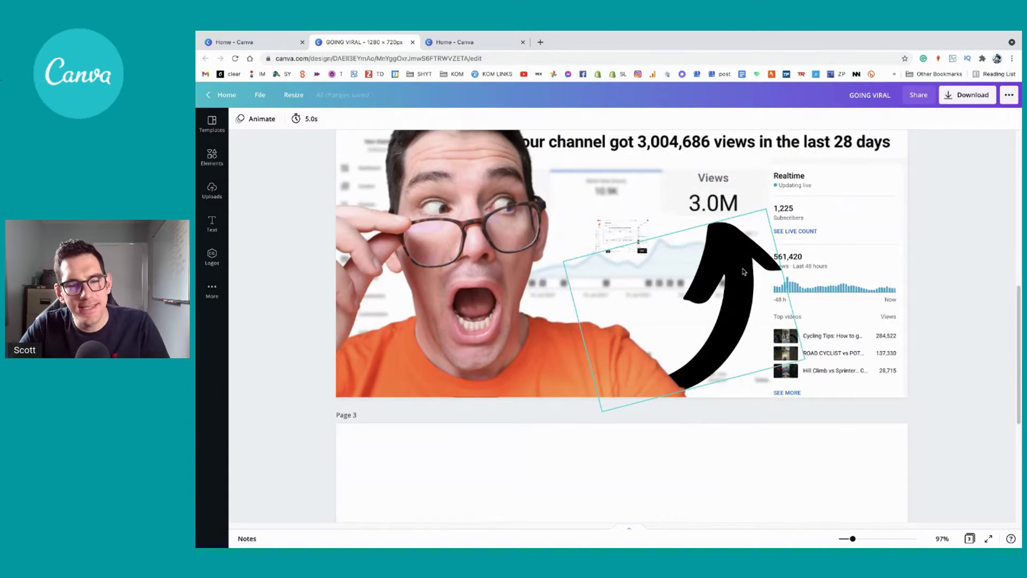
{"action": "scroll", "coordinate": [744, 272], "scroll_direction": "down", "scroll_amount": 5}
{"action": "scroll", "coordinate": [743, 272], "scroll_direction": "up", "scroll_amount": 10}
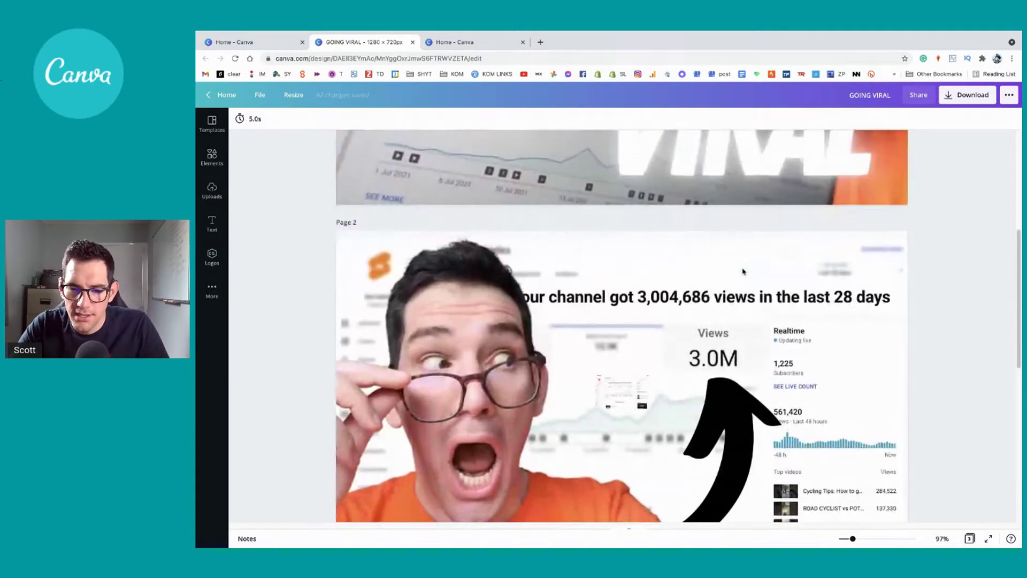
{"action": "scroll", "coordinate": [743, 272], "scroll_direction": "down", "scroll_amount": 5}
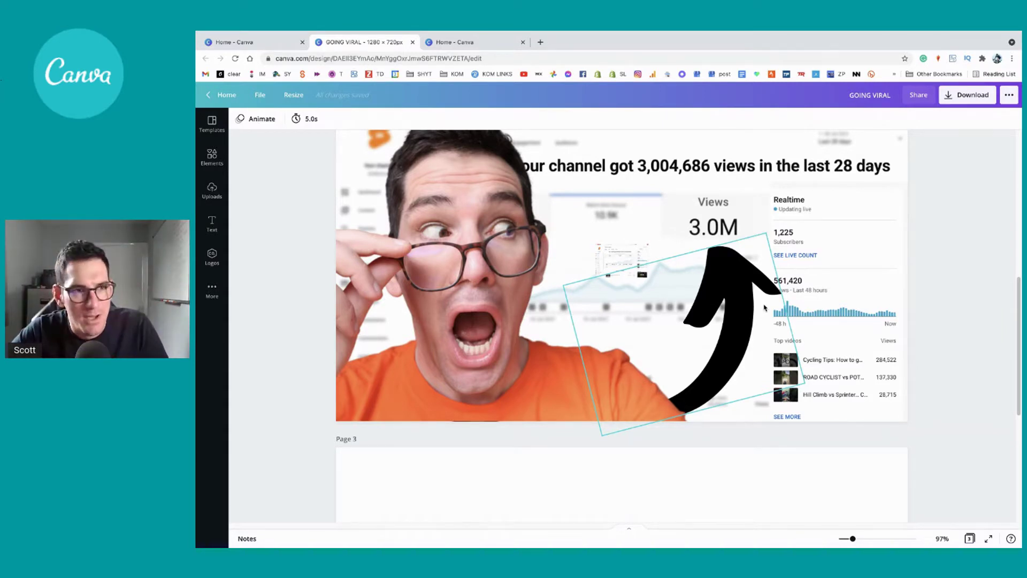
Delete the tiny stray screenshot in the middle of the page 2 thumbnail.
{"action": "left_click", "coordinate": [603, 269]}
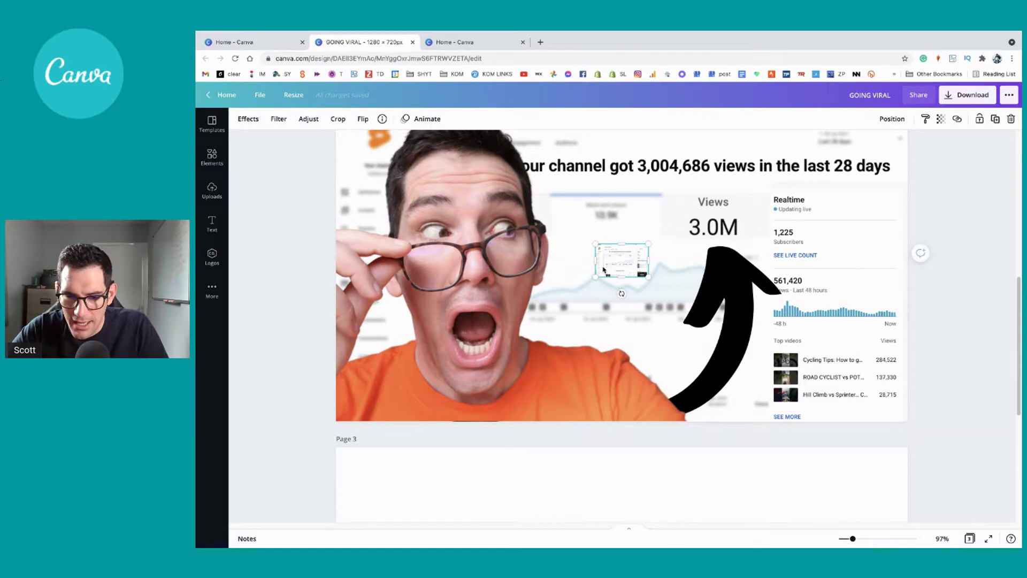
{"action": "key", "text": "Delete"}
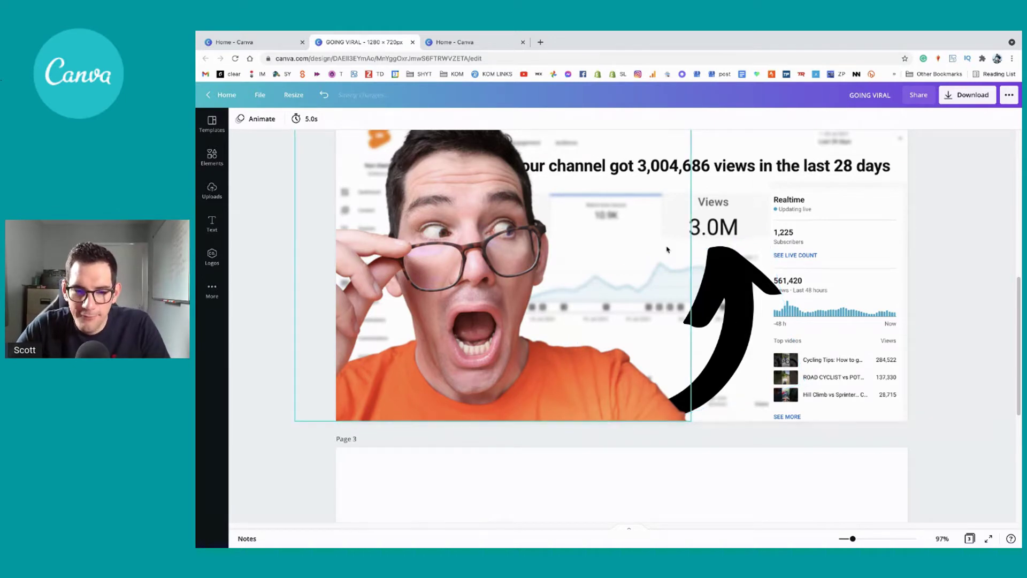
{"action": "scroll", "coordinate": [667, 249], "scroll_direction": "up", "scroll_amount": 2}
{"action": "scroll", "coordinate": [667, 249], "scroll_direction": "down", "scroll_amount": 2}
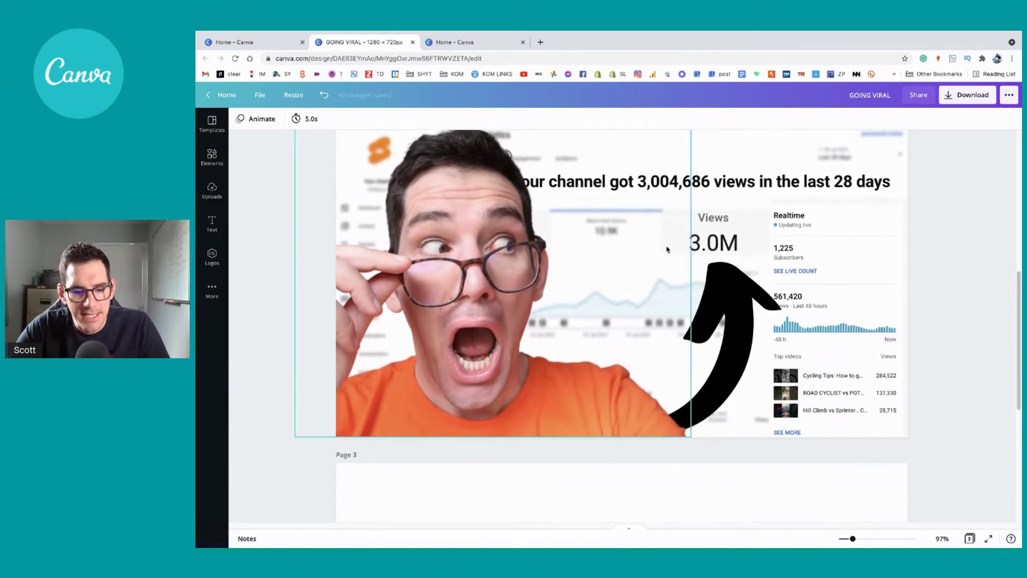
{"action": "scroll", "coordinate": [667, 249], "scroll_direction": "up", "scroll_amount": 2}
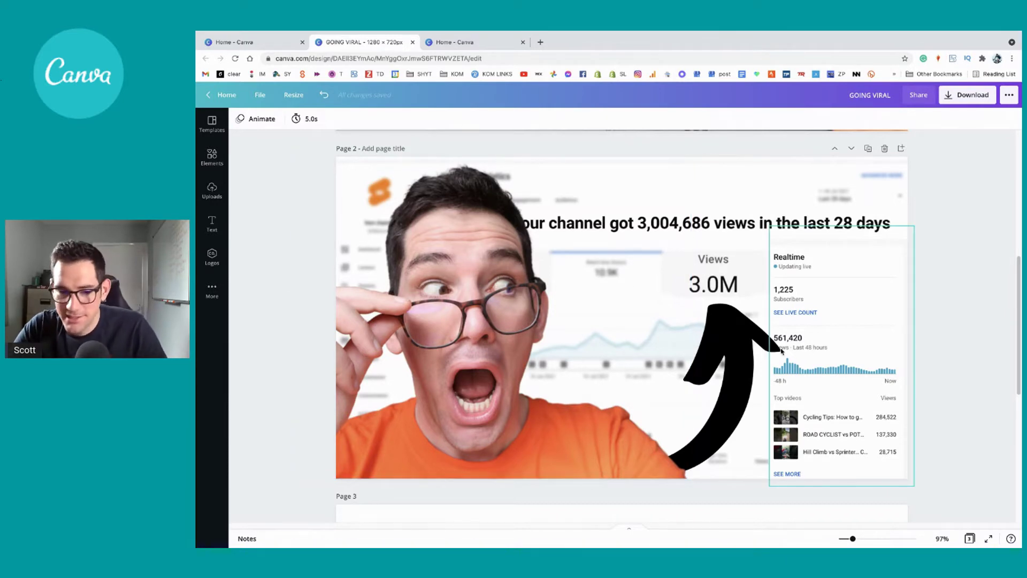
Delete the blank third page and add a new blank page after page 2.
{"action": "scroll", "coordinate": [699, 250], "scroll_direction": "down", "scroll_amount": 5}
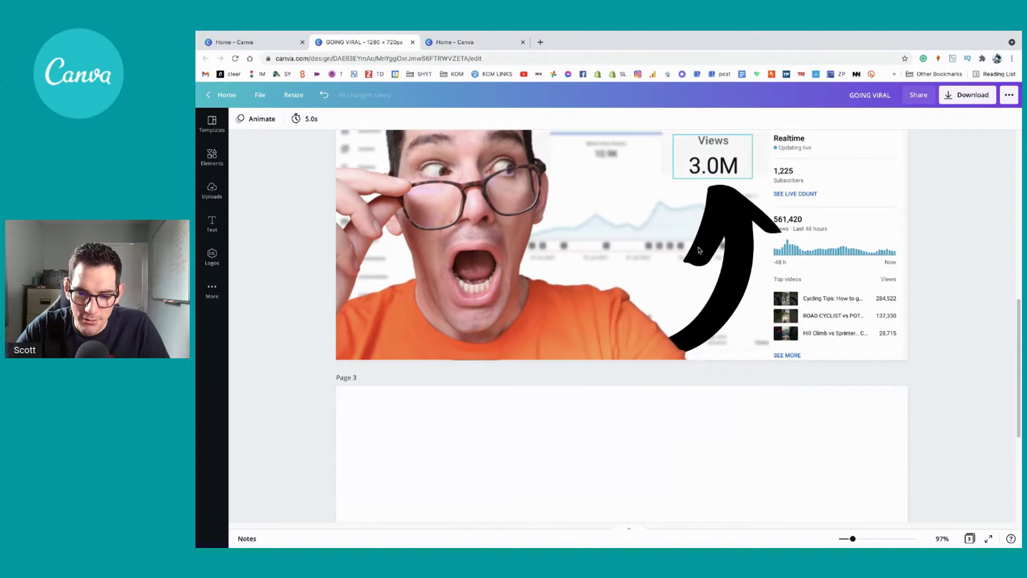
{"action": "left_click", "coordinate": [537, 322]}
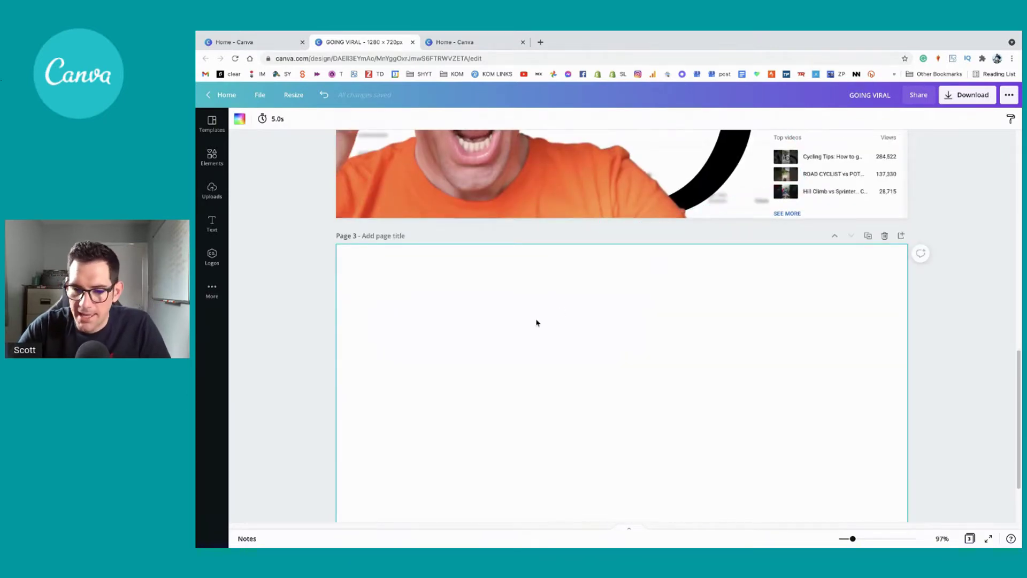
{"action": "left_click", "coordinate": [885, 236]}
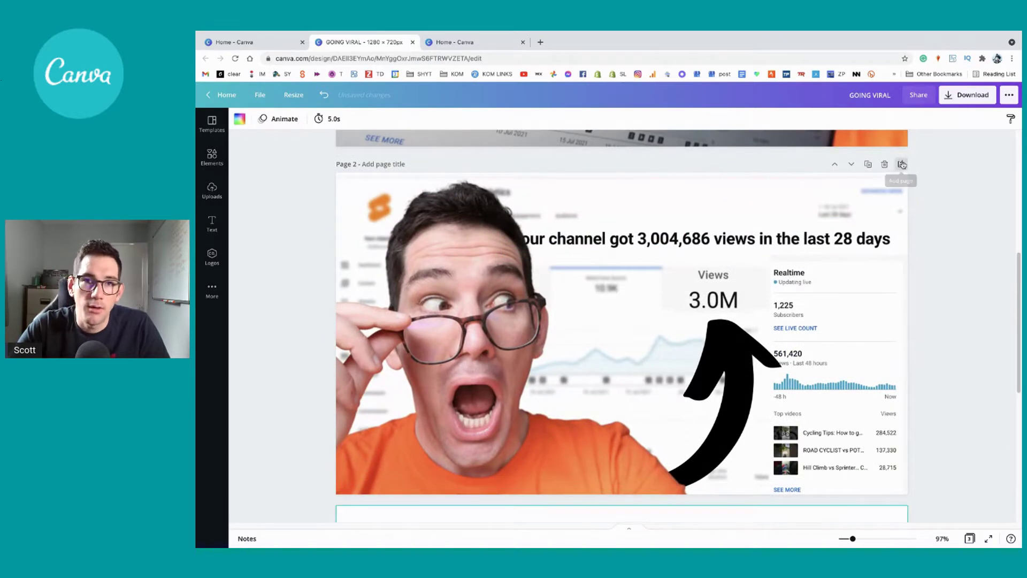
{"action": "left_click", "coordinate": [902, 164]}
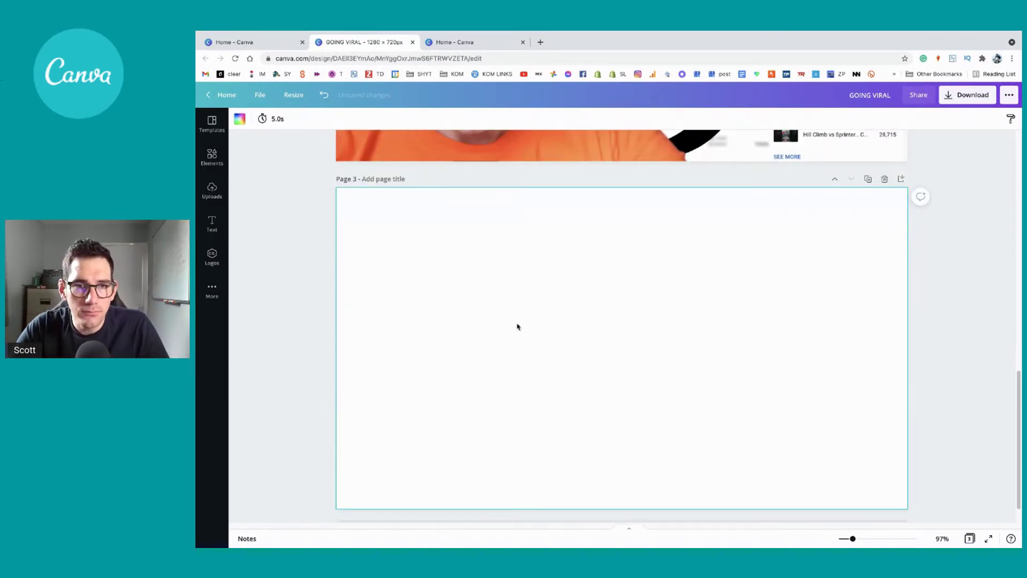
{"action": "scroll", "coordinate": [515, 321], "scroll_direction": "up", "scroll_amount": 5}
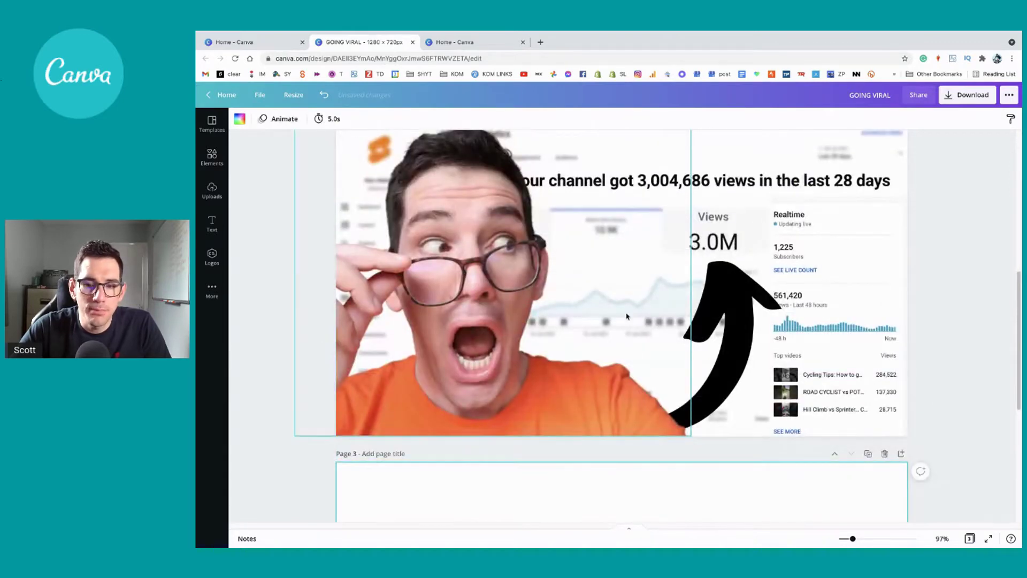
Duplicate page 2, shift the portrait cutout slightly on the copy, and undo that shift.
{"action": "scroll", "coordinate": [651, 298], "scroll_direction": "up", "scroll_amount": 2}
{"action": "left_click", "coordinate": [867, 188]}
{"action": "left_click", "coordinate": [550, 349]}
{"action": "mouse_move", "coordinate": [550, 349]}
{"action": "left_mouse_down"}
{"action": "mouse_move", "coordinate": [642, 350]}
{"action": "mouse_move", "coordinate": [557, 355]}
{"action": "left_mouse_up"}
{"action": "key", "text": "ctrl+z"}
{"action": "scroll", "coordinate": [731, 260], "scroll_direction": "up", "scroll_amount": 5}
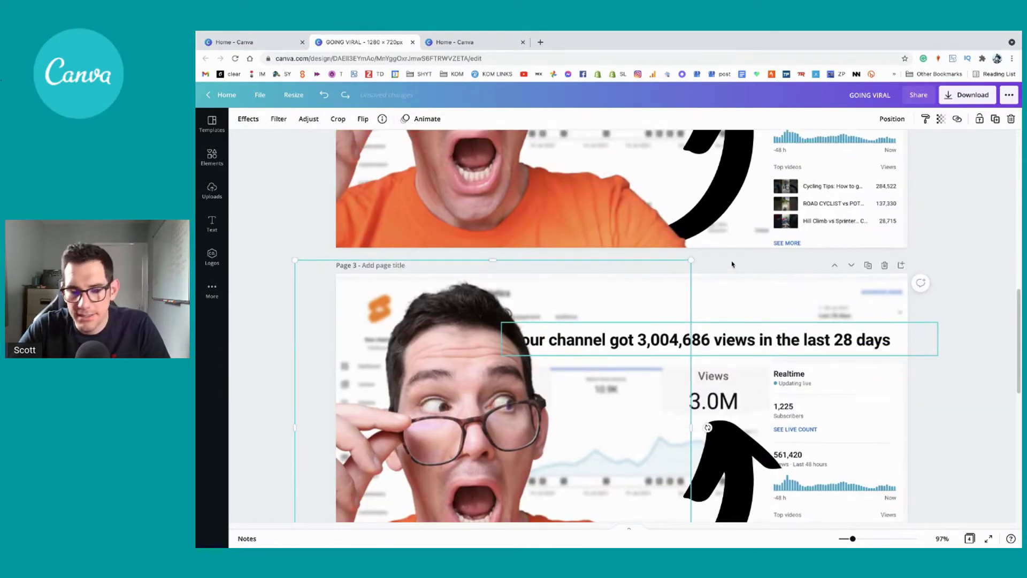
Delete the duplicated thumbnail page that follows page 2.
{"action": "scroll", "coordinate": [731, 261], "scroll_direction": "down", "scroll_amount": 2}
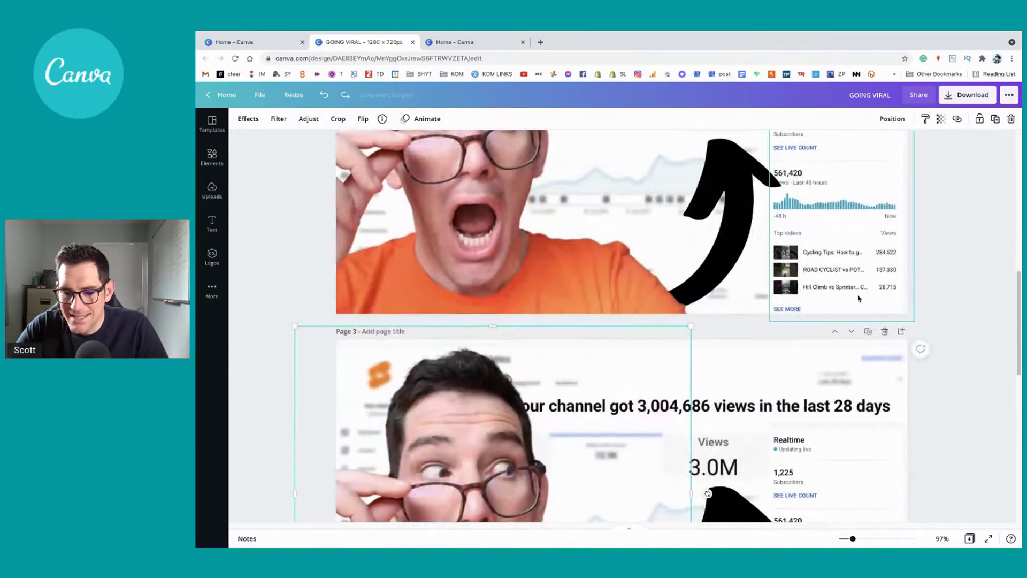
{"action": "left_click", "coordinate": [883, 330]}
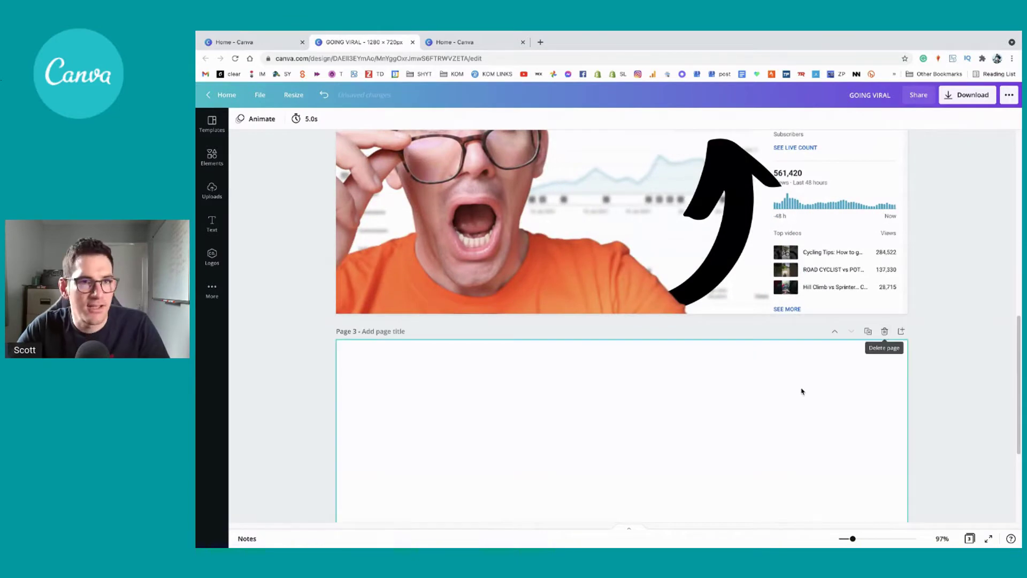
{"action": "scroll", "coordinate": [789, 390], "scroll_direction": "down", "scroll_amount": 2}
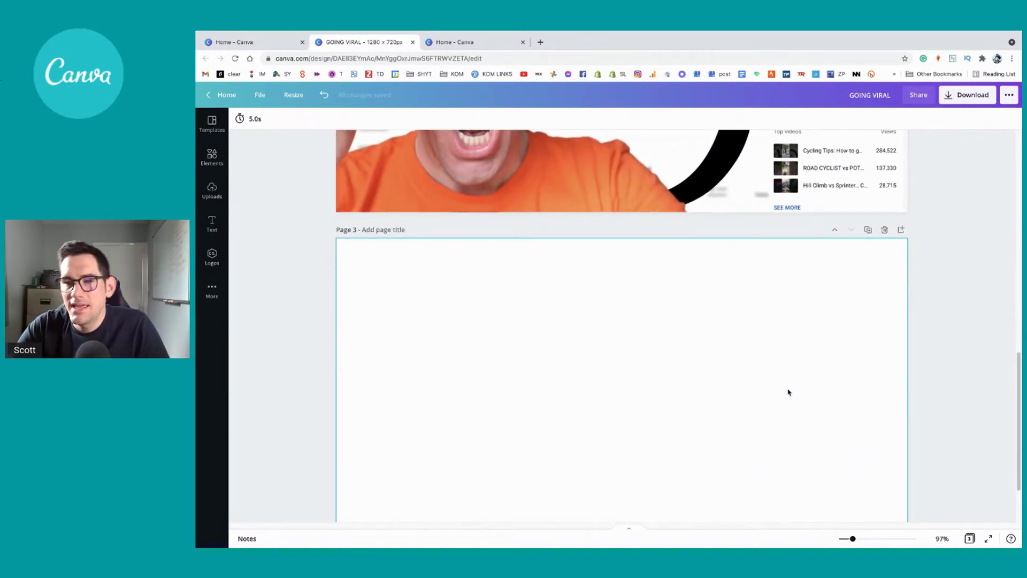
{"action": "scroll", "coordinate": [789, 392], "scroll_direction": "down", "scroll_amount": 1}
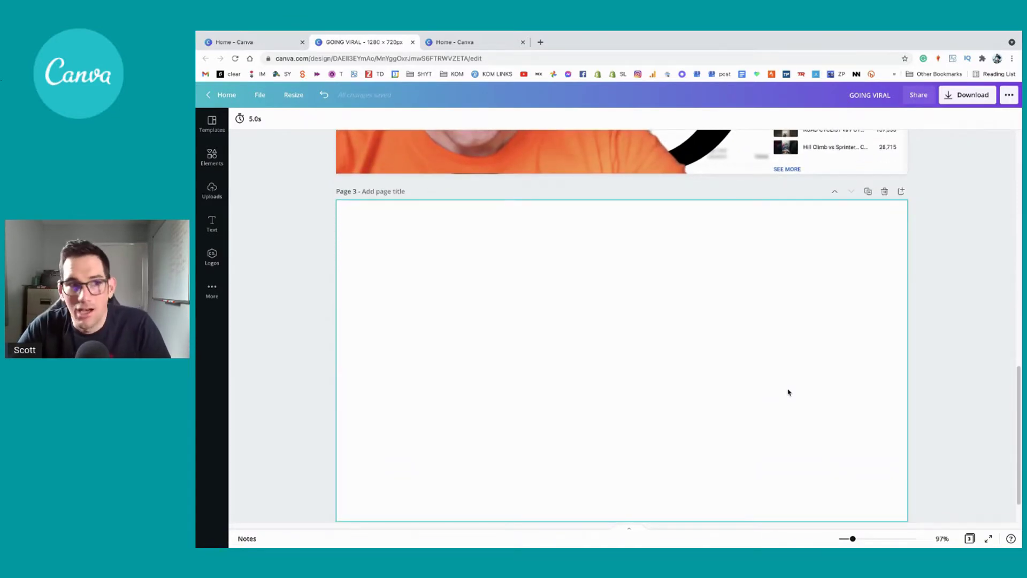
{"action": "scroll", "coordinate": [700, 352], "scroll_direction": "down", "scroll_amount": 1}
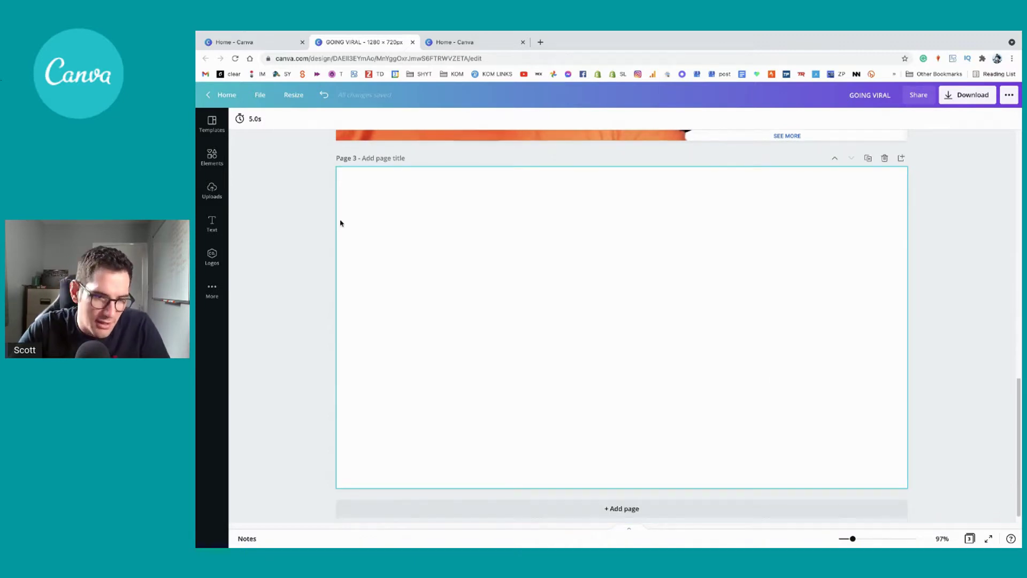
{"action": "scroll", "coordinate": [341, 224], "scroll_direction": "up", "scroll_amount": 2}
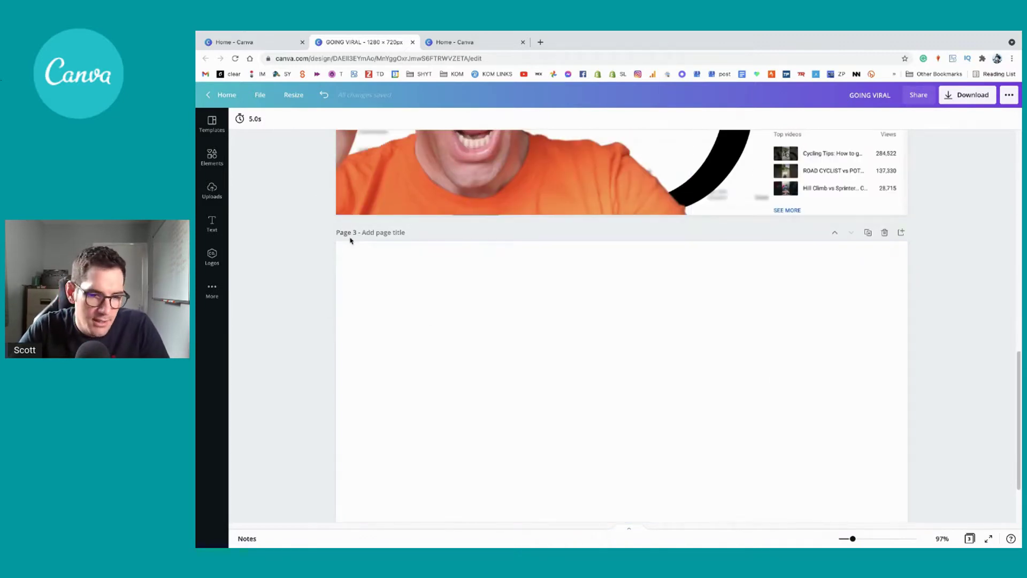
{"action": "scroll", "coordinate": [340, 223], "scroll_direction": "up", "scroll_amount": 1}
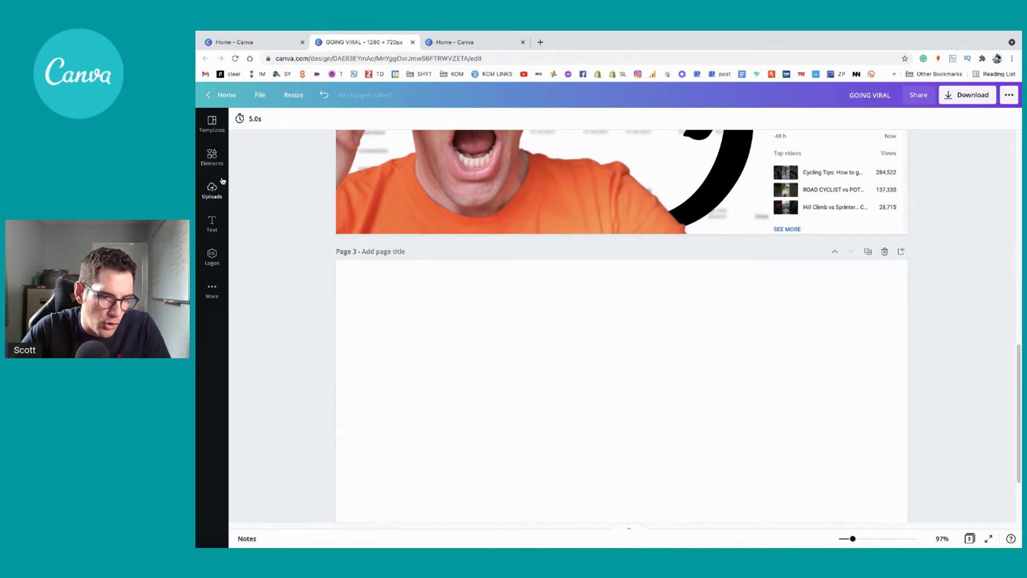
{"action": "scroll", "coordinate": [343, 244], "scroll_direction": "up", "scroll_amount": 2}
{"action": "scroll", "coordinate": [343, 243], "scroll_direction": "up", "scroll_amount": 2}
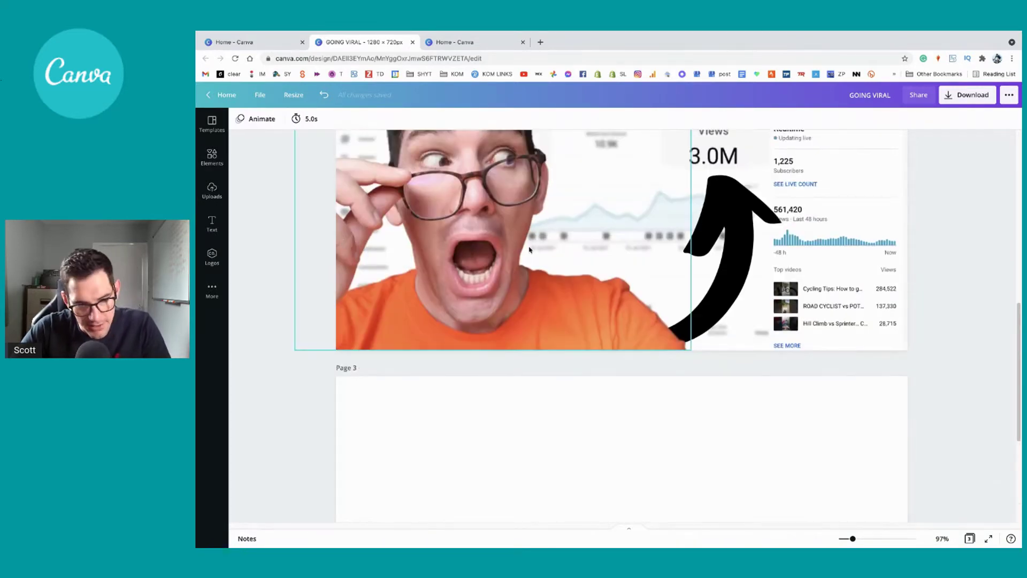
Place the uploaded channel analytics screenshot on blank page 3 and enlarge it to cover the page.
{"action": "left_click", "coordinate": [211, 192]}
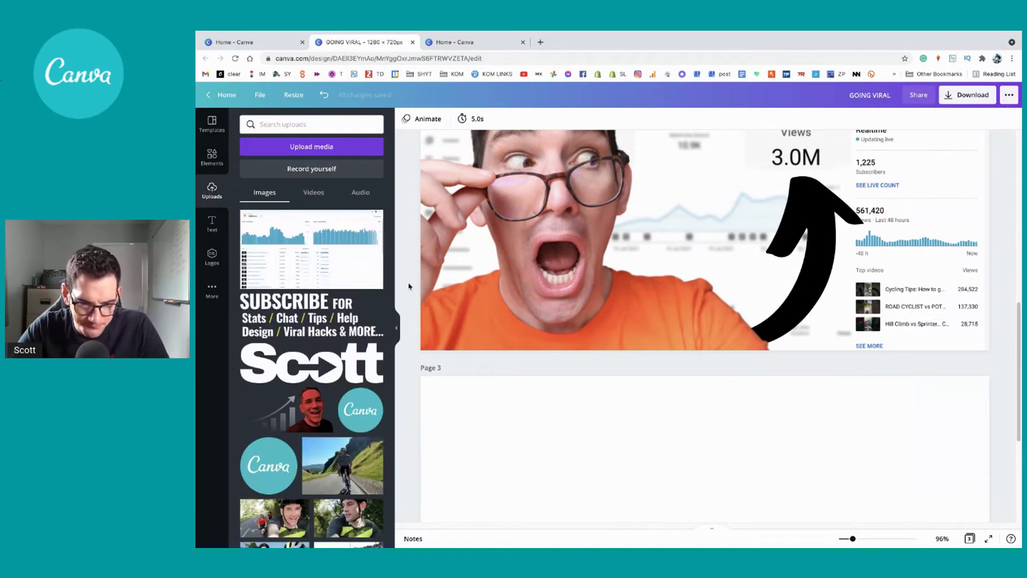
{"action": "left_click_drag", "start_coordinate": [307, 249], "coordinate": [573, 436]}
{"action": "scroll", "coordinate": [540, 455], "scroll_direction": "down", "scroll_amount": 5}
{"action": "scroll", "coordinate": [541, 456], "scroll_direction": "down", "scroll_amount": 3}
{"action": "left_click_drag", "start_coordinate": [846, 260], "coordinate": [1013, 170]}
{"action": "left_click_drag", "start_coordinate": [917, 262], "coordinate": [627, 284]}
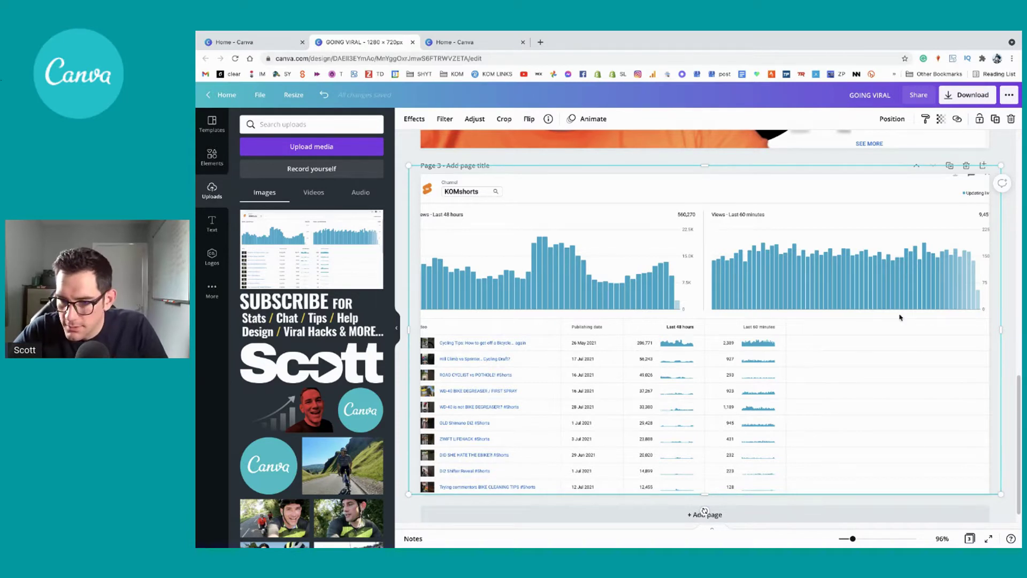
Scale the analytics screenshot down slightly and reposition it so its full width fits within page 3.
{"action": "left_click_drag", "start_coordinate": [1002, 165], "coordinate": [981, 177]}
{"action": "left_click_drag", "start_coordinate": [978, 314], "coordinate": [976, 315]}
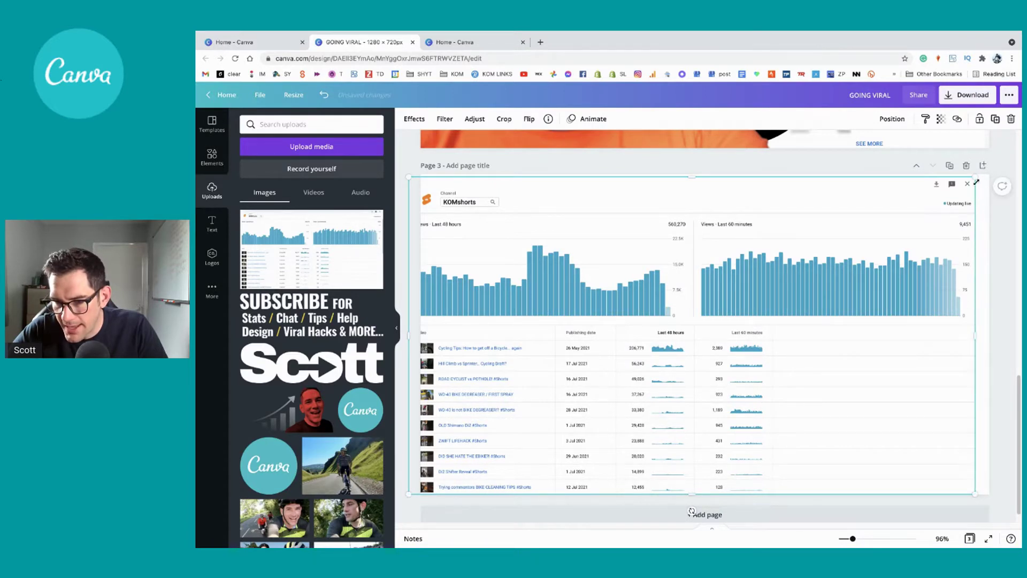
{"action": "left_click_drag", "start_coordinate": [975, 183], "coordinate": [980, 184]}
{"action": "left_click_drag", "start_coordinate": [916, 254], "coordinate": [923, 251]}
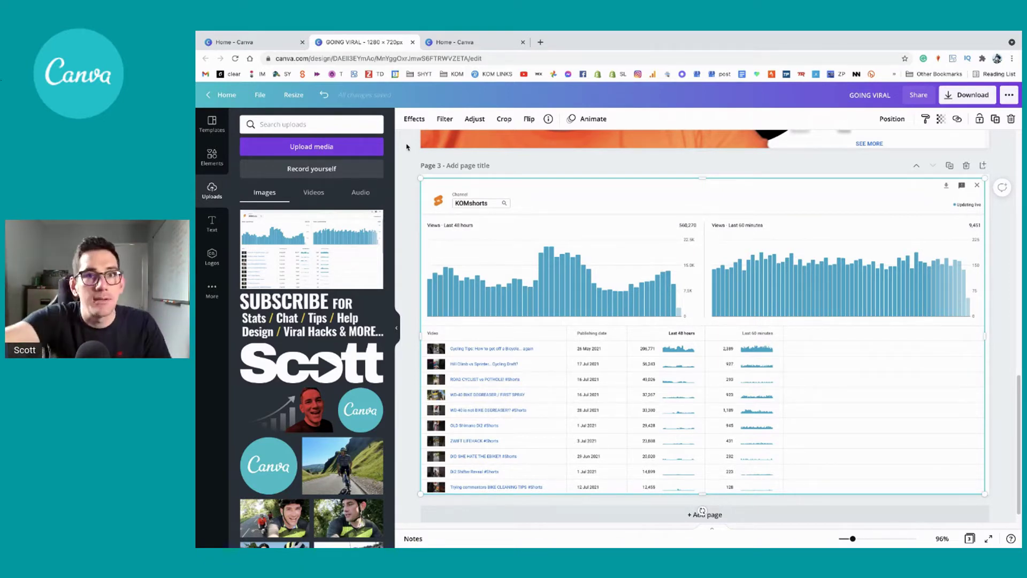
Add the uploaded photo of the shocked man lowering his glasses to page 3 and move it left of centre.
{"action": "scroll", "coordinate": [406, 147], "scroll_direction": "down", "scroll_amount": 1}
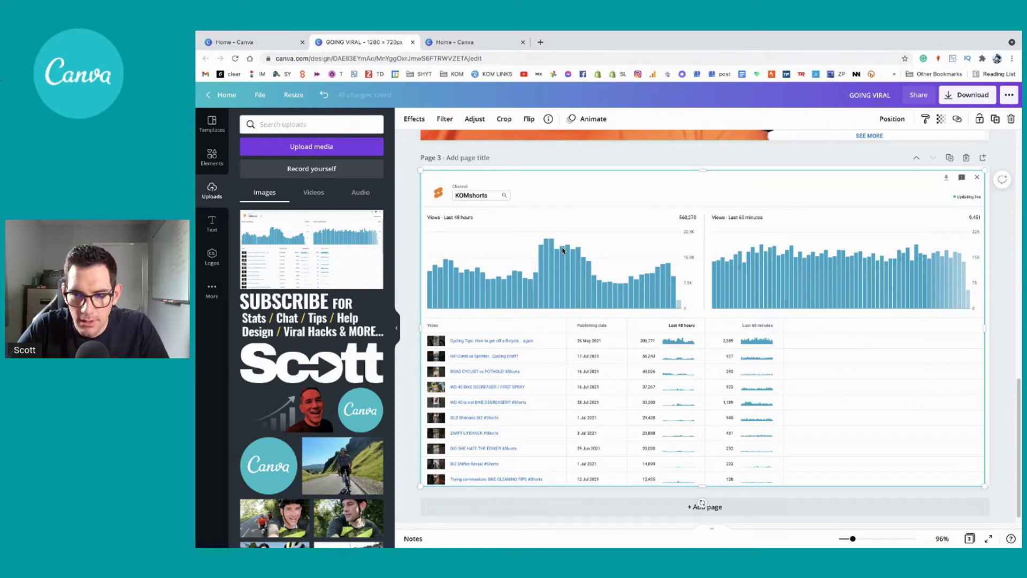
{"action": "scroll", "coordinate": [291, 332], "scroll_direction": "down", "scroll_amount": 4}
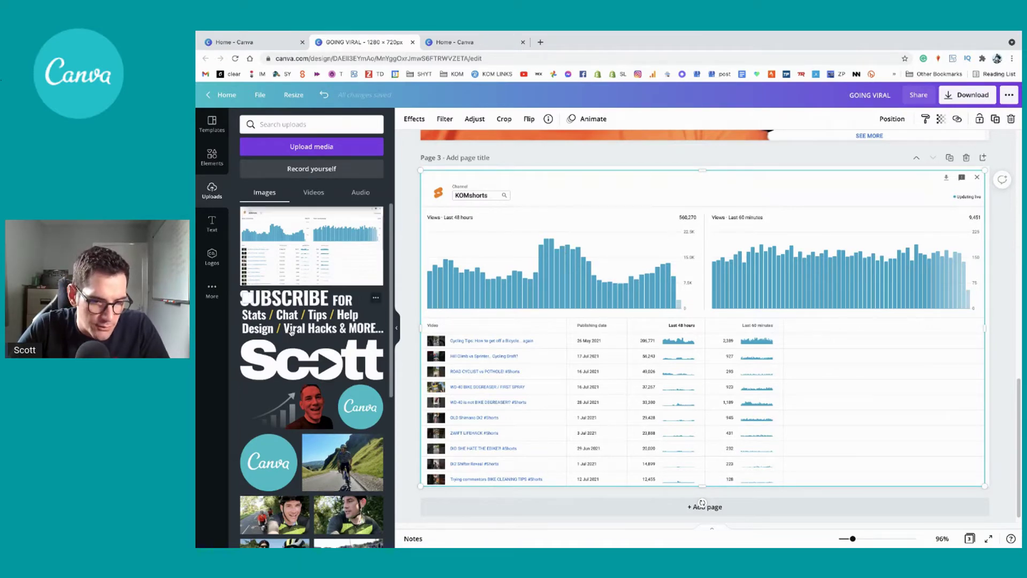
{"action": "scroll", "coordinate": [292, 332], "scroll_direction": "down", "scroll_amount": 10}
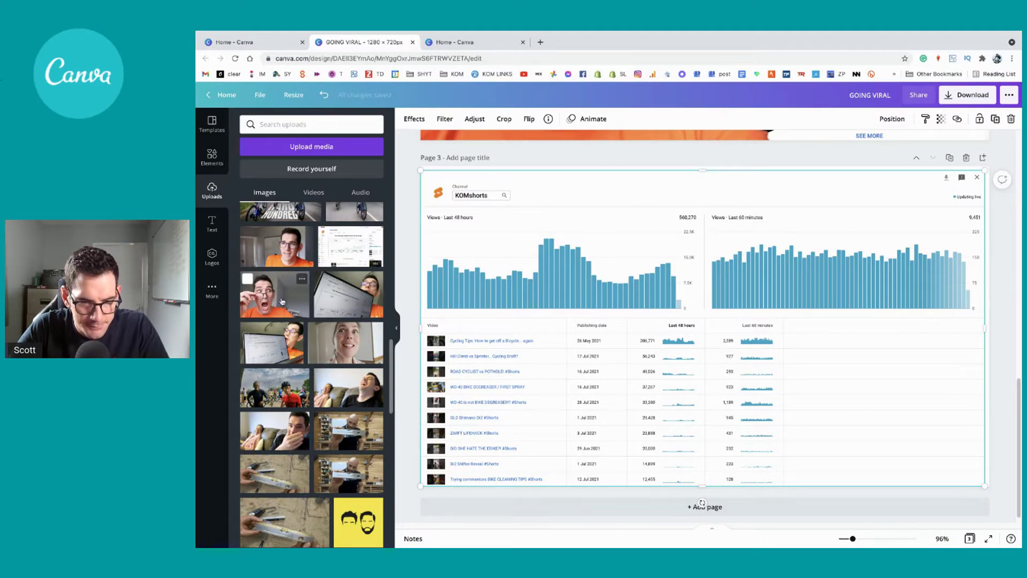
{"action": "left_click", "coordinate": [281, 302]}
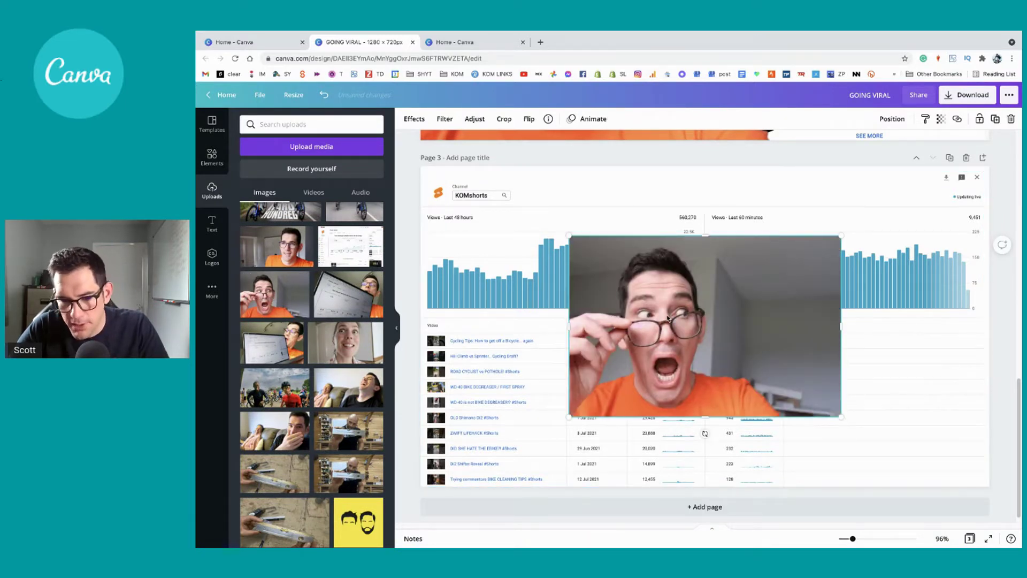
{"action": "left_click_drag", "start_coordinate": [667, 323], "coordinate": [599, 311]}
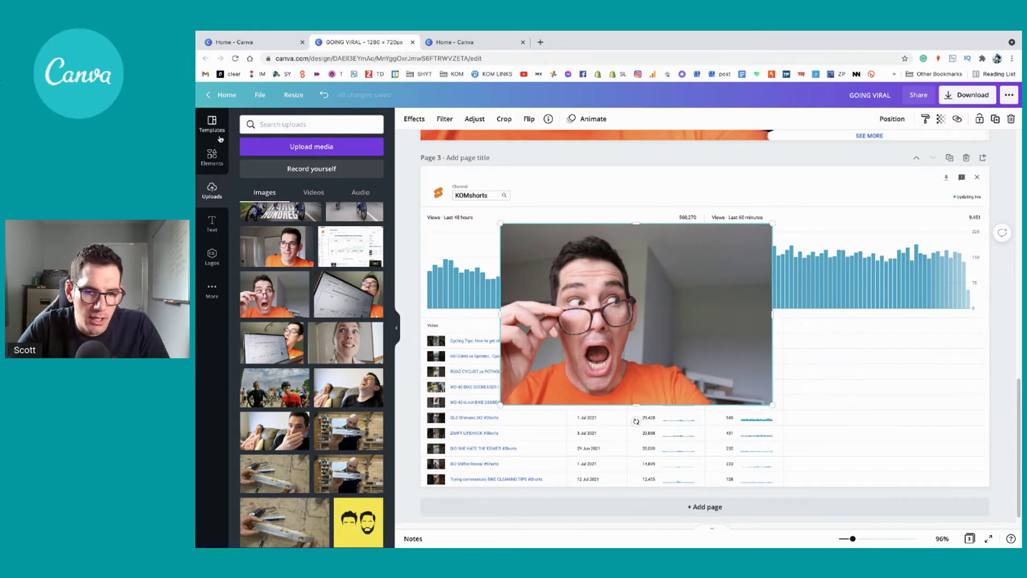
Remove the background from the shocked man's photo, crop off the empty area beside his shoulder and move it up the page.
{"action": "left_click", "coordinate": [414, 119]}
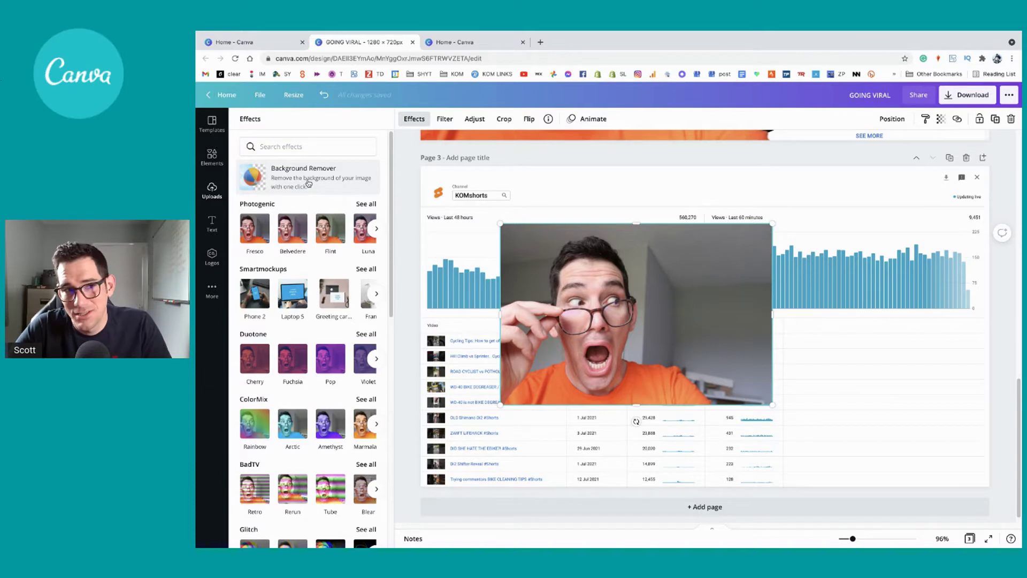
{"action": "left_click", "coordinate": [307, 184]}
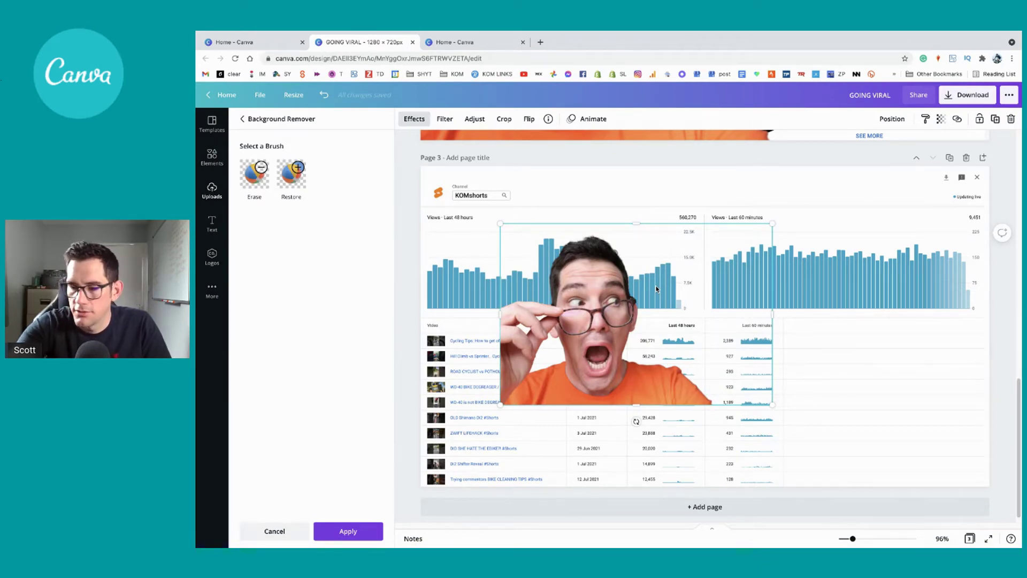
{"action": "left_click_drag", "start_coordinate": [772, 313], "coordinate": [718, 313]}
{"action": "left_click_drag", "start_coordinate": [598, 369], "coordinate": [618, 269]}
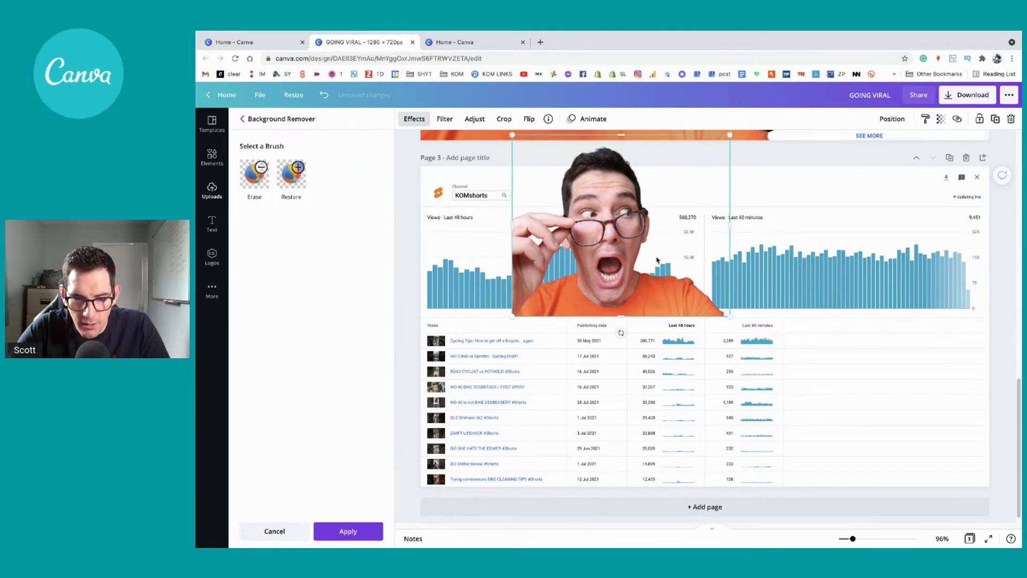
Try the Restore brush at size 74 on the background around the man's head, with the original image shown.
{"action": "left_click", "coordinate": [256, 183]}
{"action": "left_click", "coordinate": [285, 183]}
{"action": "left_click_drag", "start_coordinate": [274, 231], "coordinate": [346, 231]}
{"action": "left_click", "coordinate": [281, 251]}
{"action": "mouse_move", "coordinate": [789, 336]}
{"action": "left_mouse_down"}
{"action": "mouse_move", "coordinate": [676, 362]}
{"action": "mouse_move", "coordinate": [634, 216]}
{"action": "mouse_move", "coordinate": [514, 286]}
{"action": "left_mouse_up"}
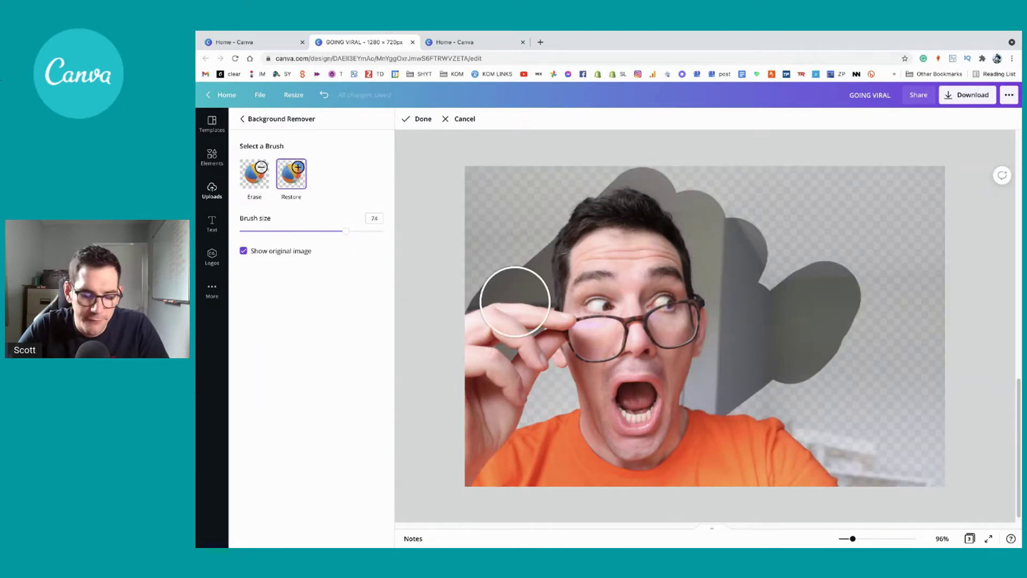
Try the Erase brush over the man's hand and mouth, undo both strokes and finish the brush editing.
{"action": "left_click", "coordinate": [256, 181]}
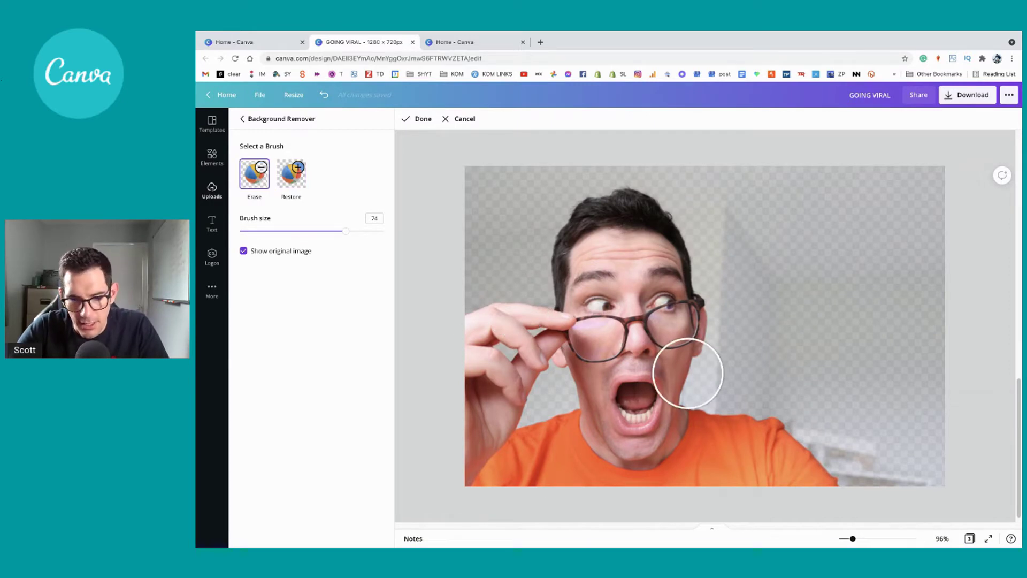
{"action": "mouse_move", "coordinate": [522, 286]}
{"action": "left_mouse_down"}
{"action": "mouse_move", "coordinate": [498, 259]}
{"action": "mouse_move", "coordinate": [483, 271]}
{"action": "mouse_move", "coordinate": [492, 367]}
{"action": "mouse_move", "coordinate": [559, 460]}
{"action": "left_mouse_up"}
{"action": "left_click_drag", "start_coordinate": [631, 412], "coordinate": [631, 395]}
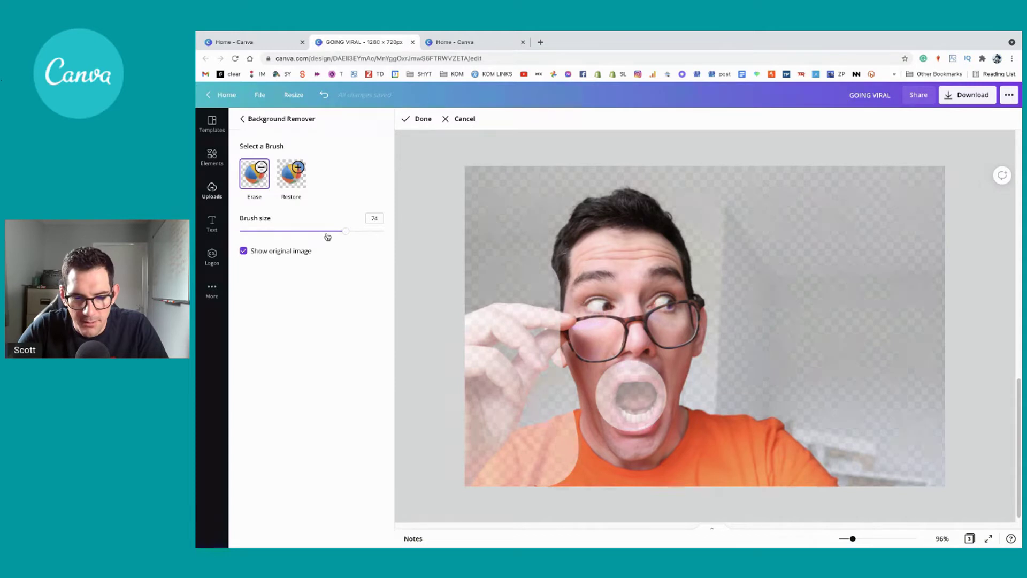
{"action": "key", "text": "ctrl+z"}
{"action": "key", "text": "ctrl+z"}
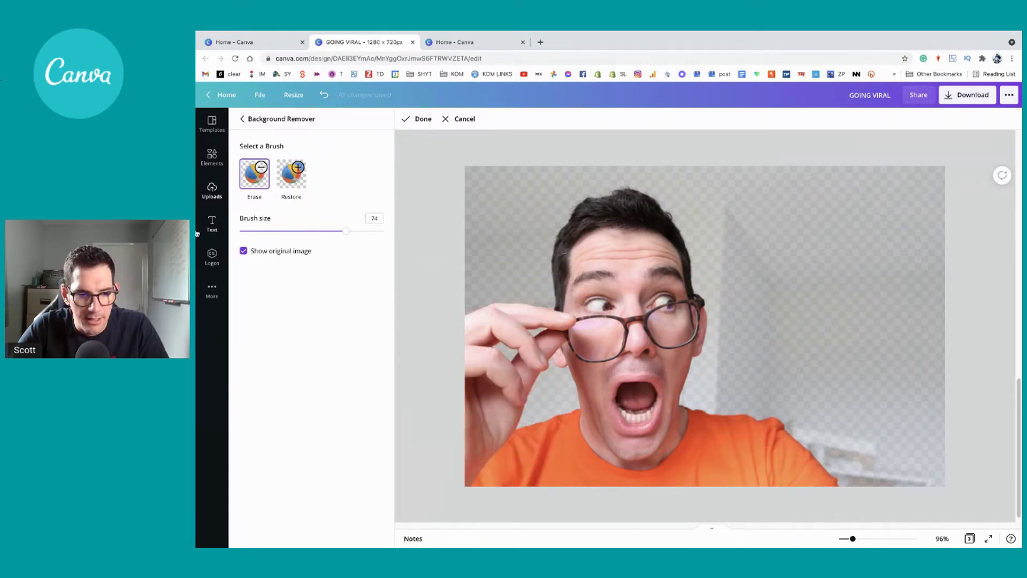
{"action": "left_click", "coordinate": [416, 119]}
Enlarge the man's cut-out to nearly page height, resting on page 3's bottom edge with his hand running past the left edge.
{"action": "left_click_drag", "start_coordinate": [652, 272], "coordinate": [565, 438]}
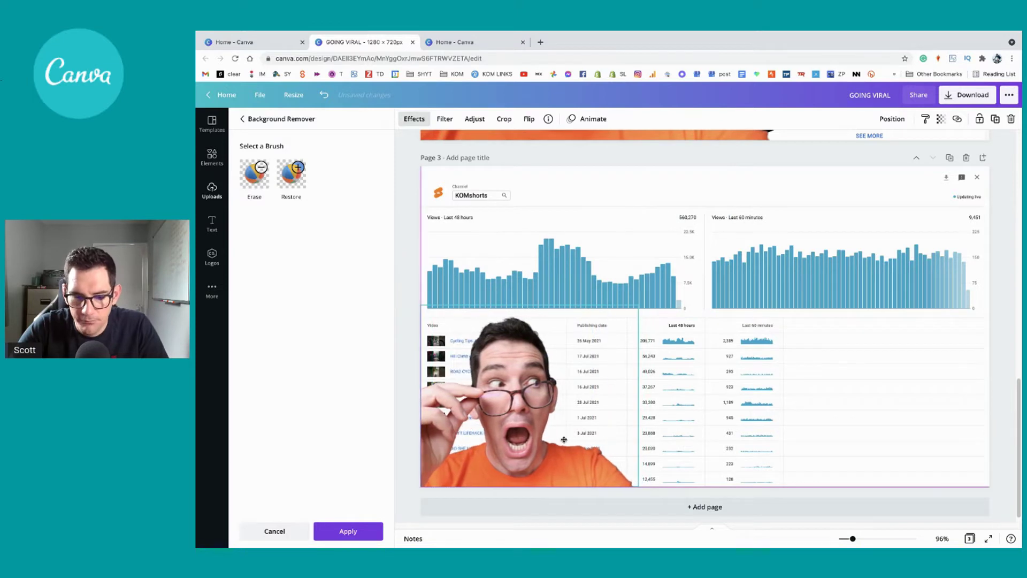
{"action": "left_click_drag", "start_coordinate": [642, 307], "coordinate": [837, 185]}
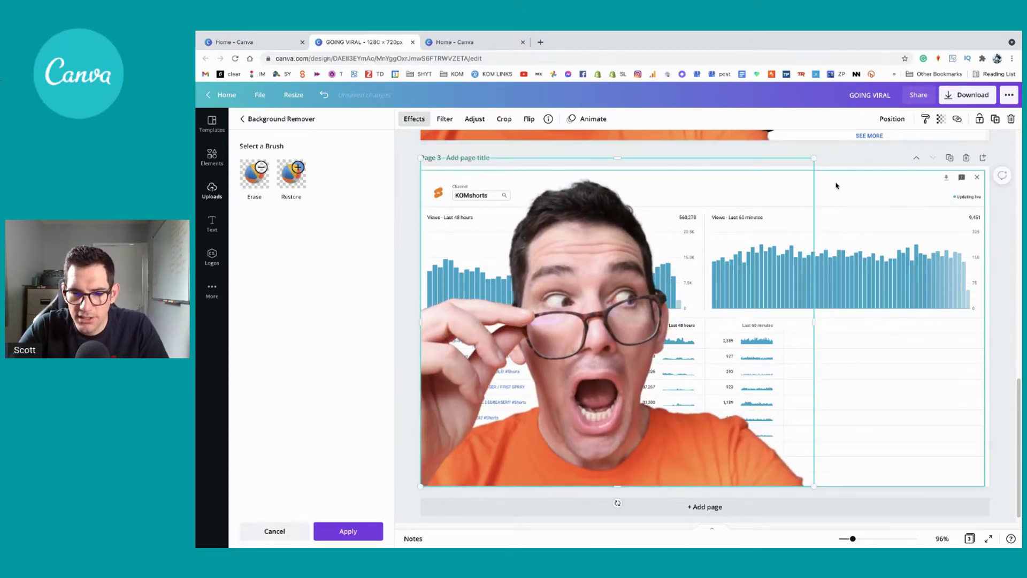
{"action": "scroll", "coordinate": [838, 185], "scroll_direction": "up", "scroll_amount": 6}
{"action": "scroll", "coordinate": [837, 185], "scroll_direction": "down", "scroll_amount": 5}
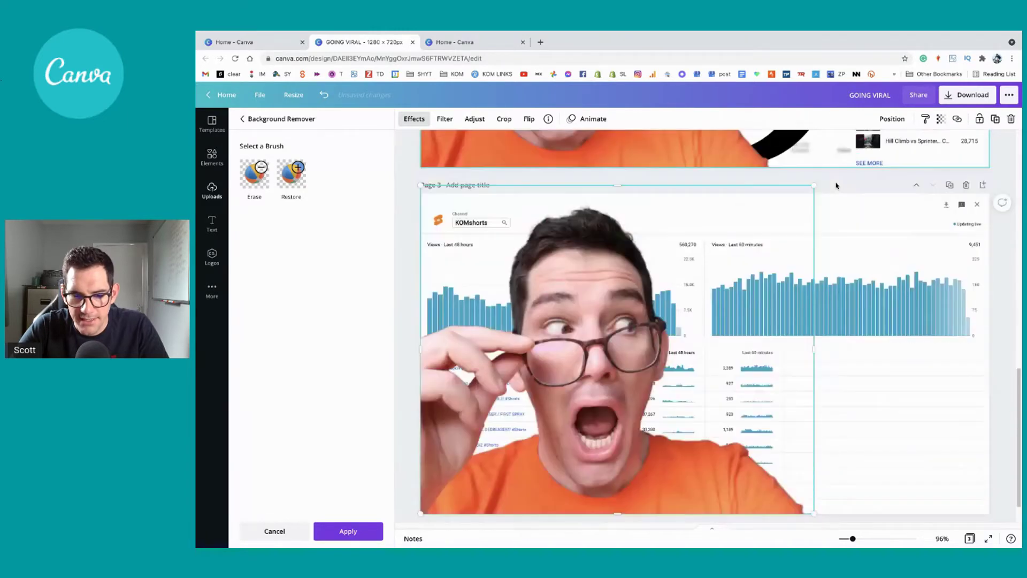
{"action": "scroll", "coordinate": [837, 186], "scroll_direction": "down", "scroll_amount": 1}
{"action": "left_click_drag", "start_coordinate": [733, 281], "coordinate": [707, 280]}
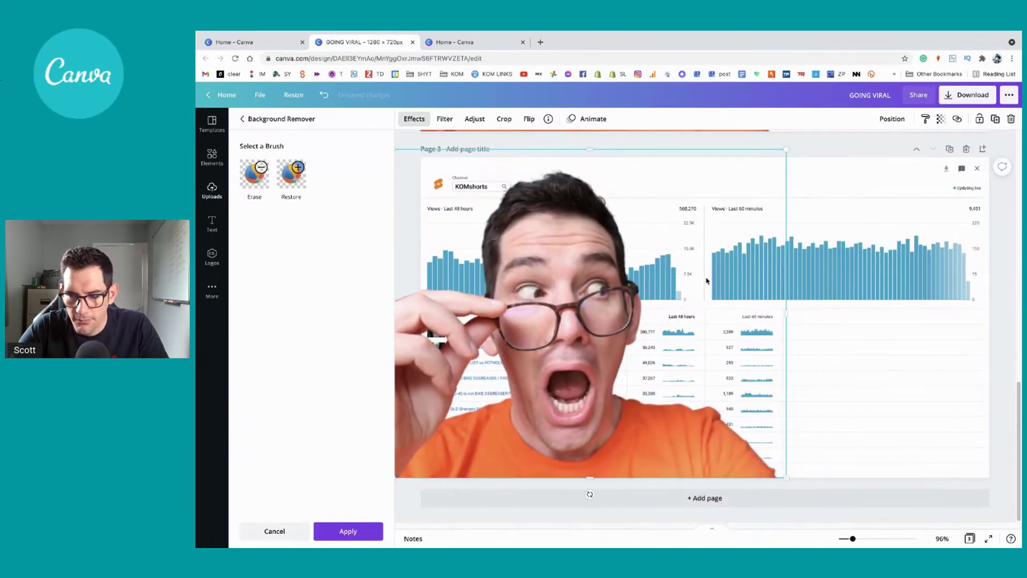
{"action": "scroll", "coordinate": [706, 280], "scroll_direction": "up", "scroll_amount": 2}
{"action": "scroll", "coordinate": [603, 311], "scroll_direction": "down", "scroll_amount": 2}
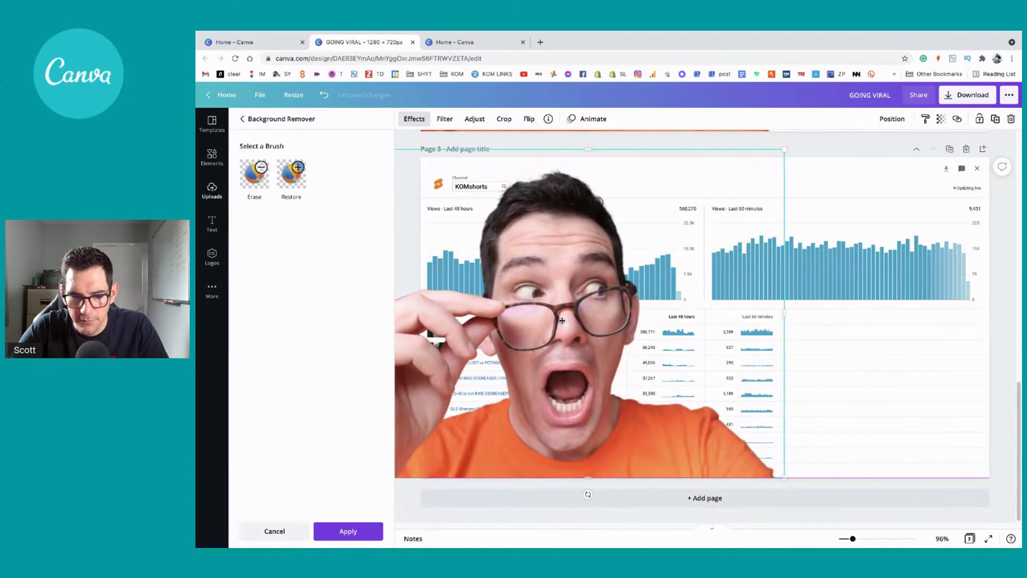
{"action": "left_click", "coordinate": [835, 259]}
Compare the man's size and placement on page 3 with the page 2 thumbnail, and examine page 2's curved arrow.
{"action": "scroll", "coordinate": [835, 259], "scroll_direction": "up", "scroll_amount": 4}
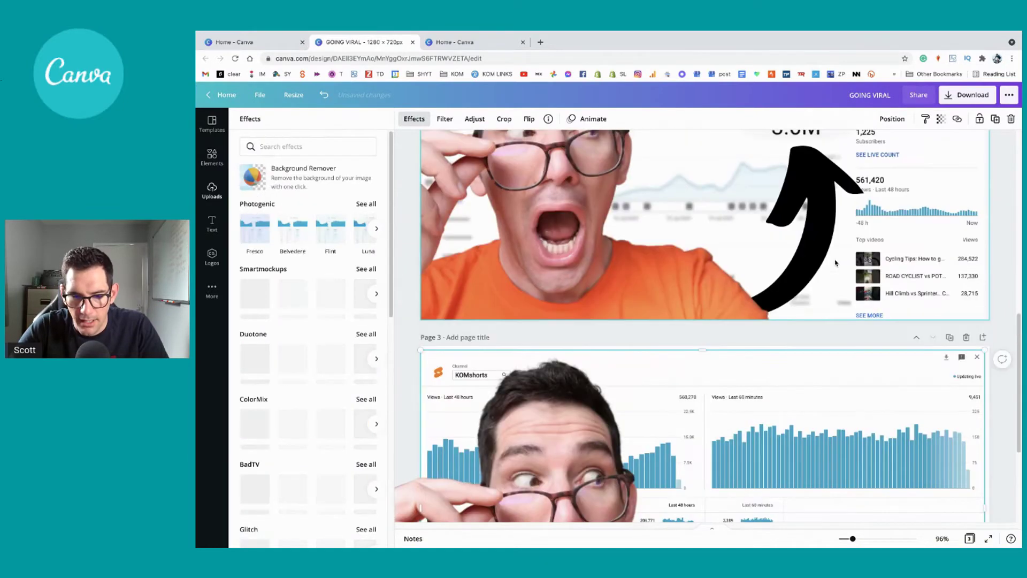
{"action": "scroll", "coordinate": [836, 262], "scroll_direction": "up", "scroll_amount": 3}
{"action": "scroll", "coordinate": [836, 263], "scroll_direction": "down", "scroll_amount": 5}
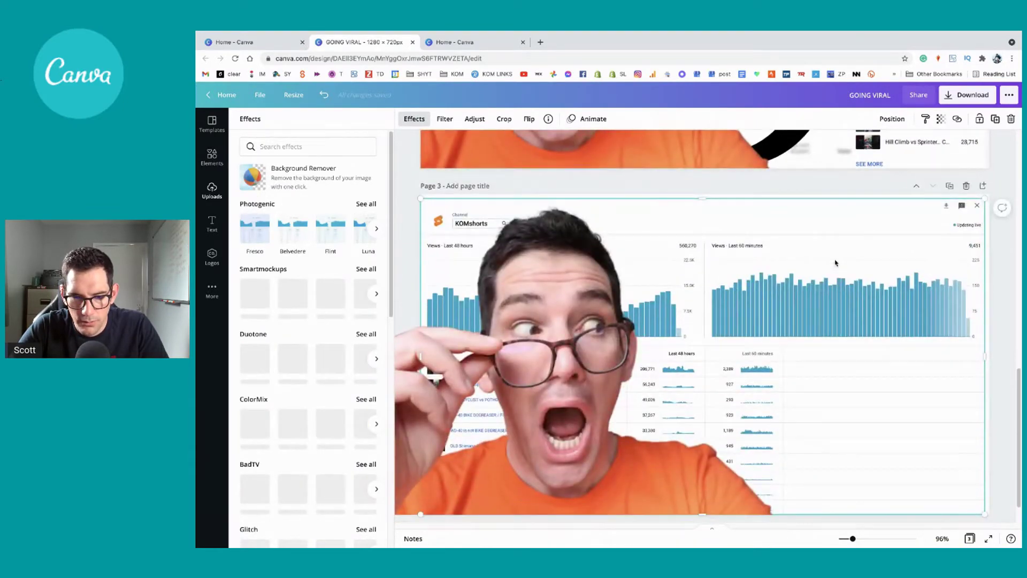
{"action": "scroll", "coordinate": [836, 262], "scroll_direction": "up", "scroll_amount": 3}
{"action": "scroll", "coordinate": [836, 262], "scroll_direction": "down", "scroll_amount": 3}
{"action": "left_click", "coordinate": [592, 320]}
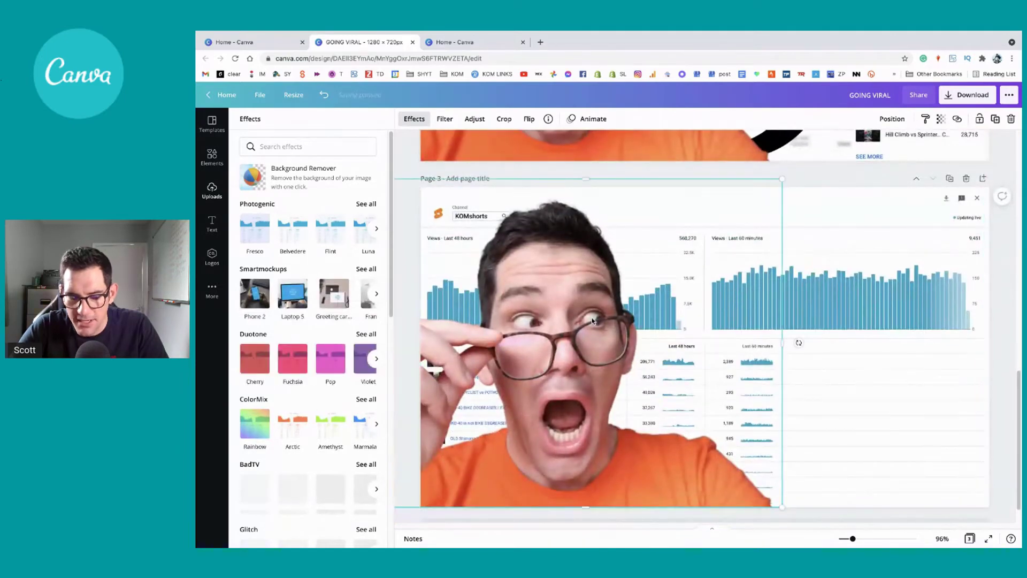
{"action": "scroll", "coordinate": [748, 262], "scroll_direction": "up", "scroll_amount": 3}
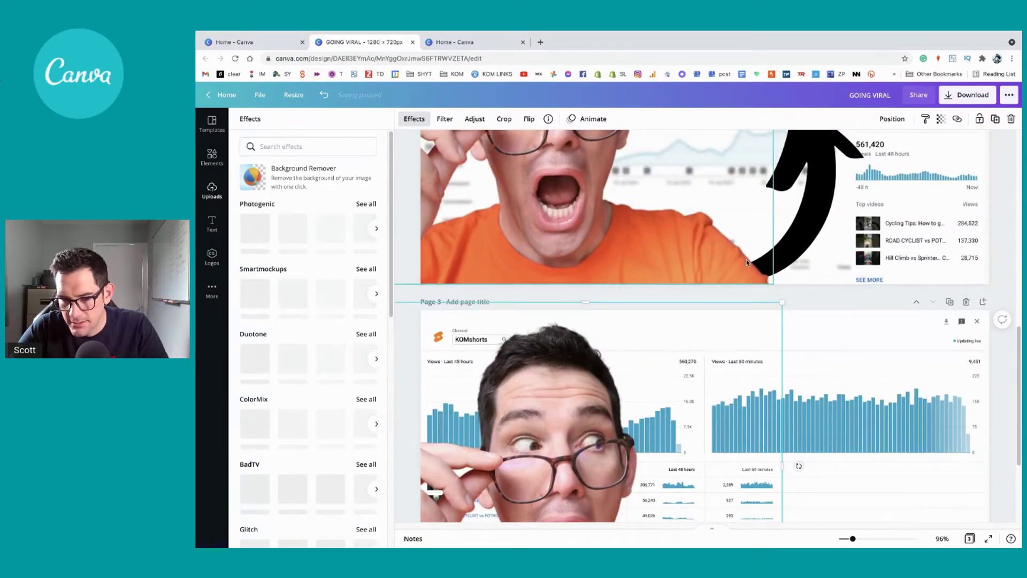
{"action": "scroll", "coordinate": [748, 262], "scroll_direction": "up", "scroll_amount": 3}
{"action": "scroll", "coordinate": [747, 262], "scroll_direction": "down", "scroll_amount": 5}
{"action": "scroll", "coordinate": [748, 262], "scroll_direction": "up", "scroll_amount": 1}
{"action": "scroll", "coordinate": [748, 261], "scroll_direction": "up", "scroll_amount": 1}
{"action": "scroll", "coordinate": [796, 340], "scroll_direction": "down", "scroll_amount": 2}
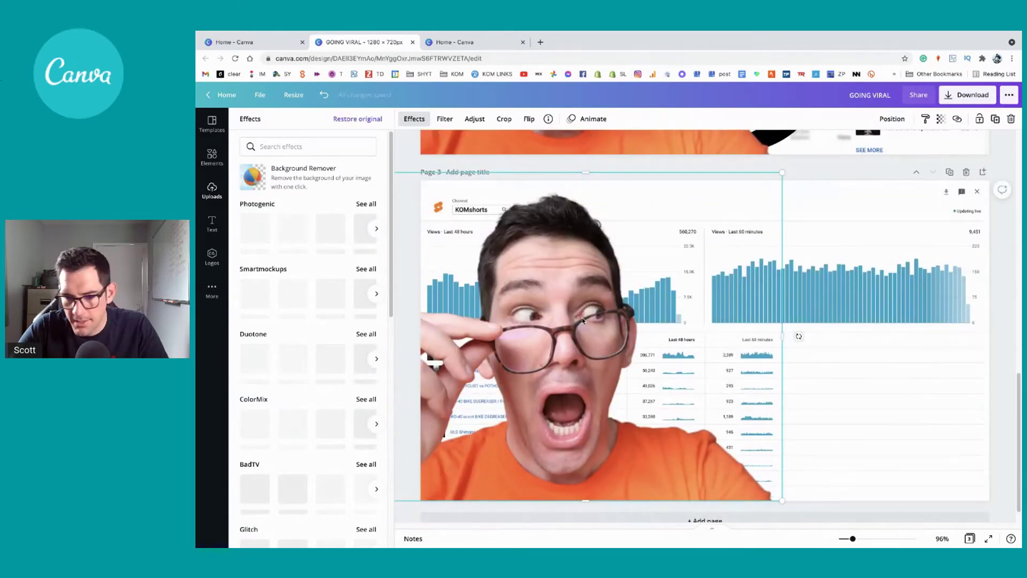
{"action": "left_click", "coordinate": [890, 314]}
{"action": "scroll", "coordinate": [663, 285], "scroll_direction": "up", "scroll_amount": 2}
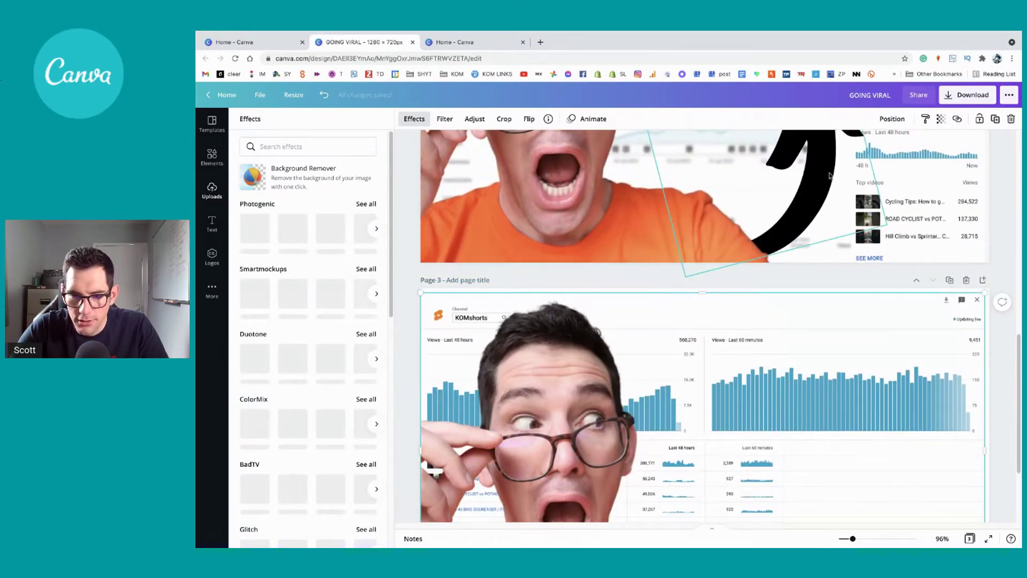
{"action": "scroll", "coordinate": [830, 175], "scroll_direction": "up", "scroll_amount": 1}
Search the elements for "arrow" and add the Brushstroke Arrow Smooth Curve Down graphic to the likes.
{"action": "left_click", "coordinate": [211, 188]}
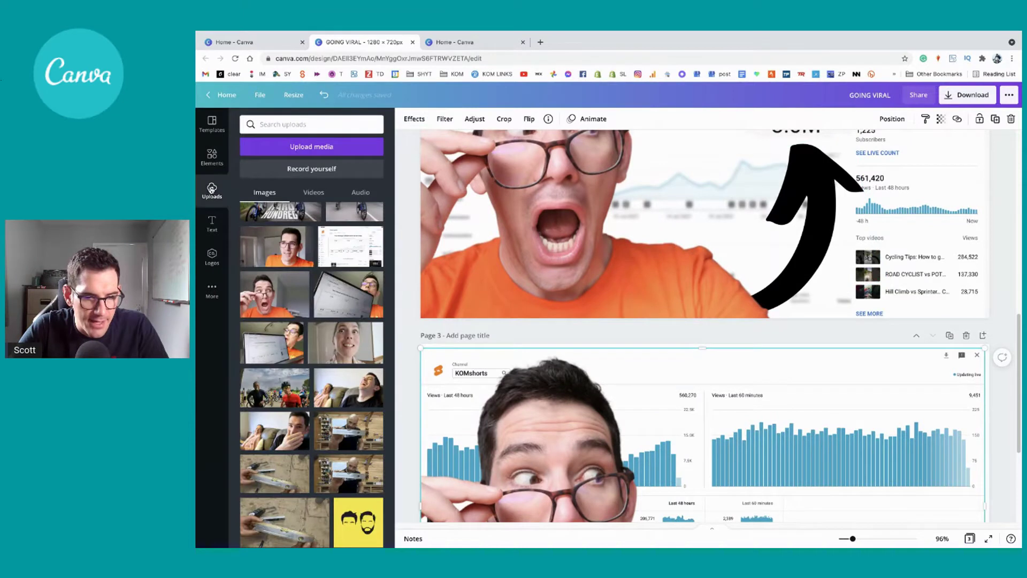
{"action": "left_click", "coordinate": [212, 156]}
{"action": "left_click", "coordinate": [299, 125]}
{"action": "type", "text": "arrow"}
{"action": "key", "text": "Return"}
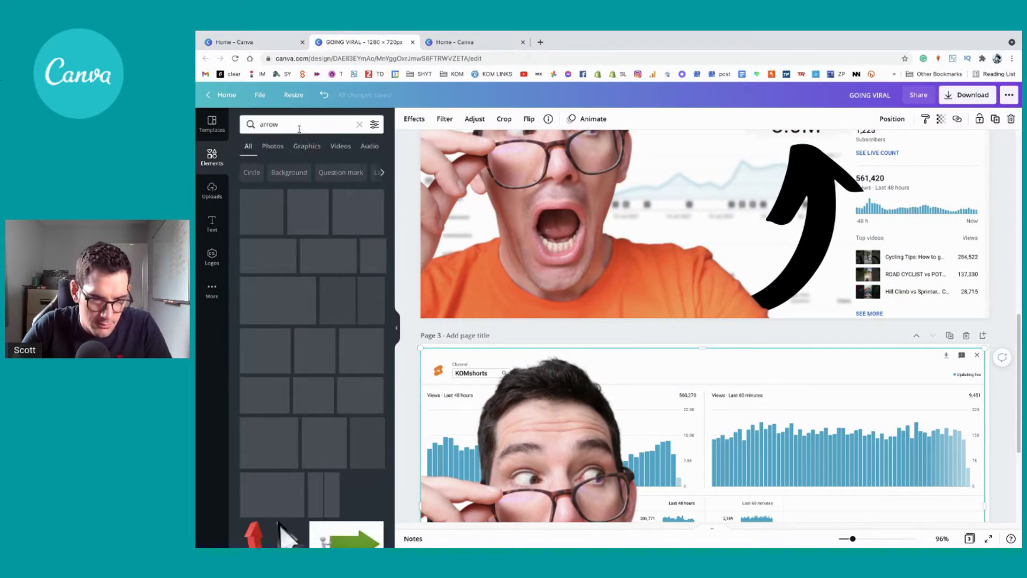
{"action": "scroll", "coordinate": [332, 323], "scroll_direction": "down", "scroll_amount": 3}
{"action": "scroll", "coordinate": [333, 324], "scroll_direction": "down", "scroll_amount": 10}
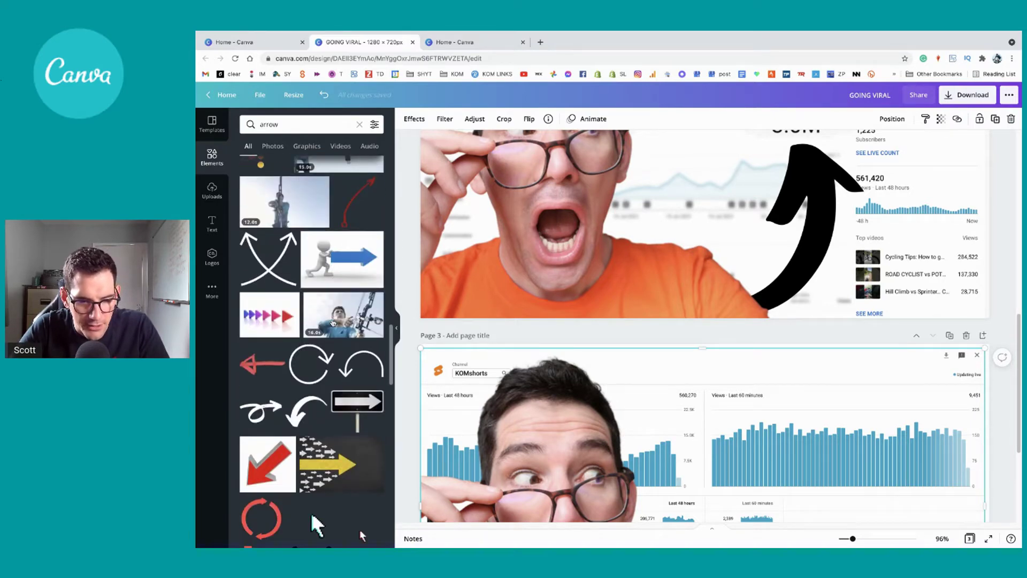
{"action": "scroll", "coordinate": [333, 323], "scroll_direction": "down", "scroll_amount": 2}
{"action": "left_click", "coordinate": [320, 326]}
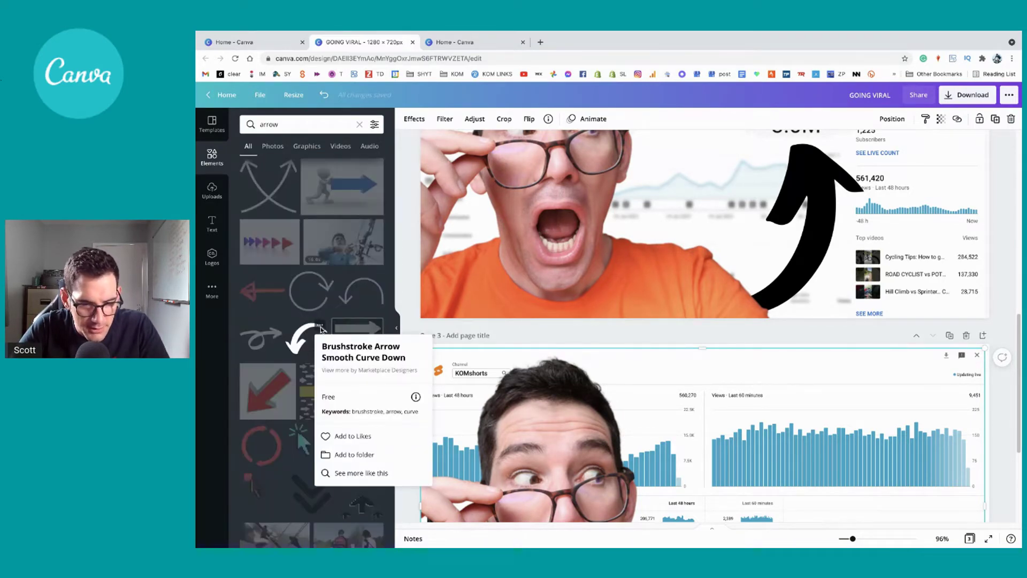
{"action": "left_click", "coordinate": [351, 436]}
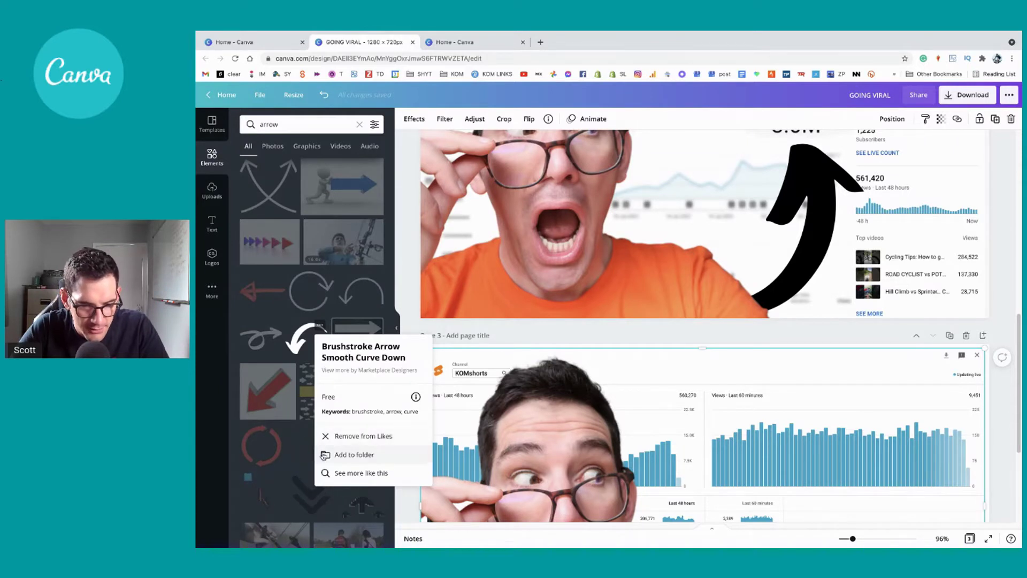
Add the curved brushstroke arrow to page 3, colour it black and move it over the last-60-minutes chart.
{"action": "left_click", "coordinate": [300, 338]}
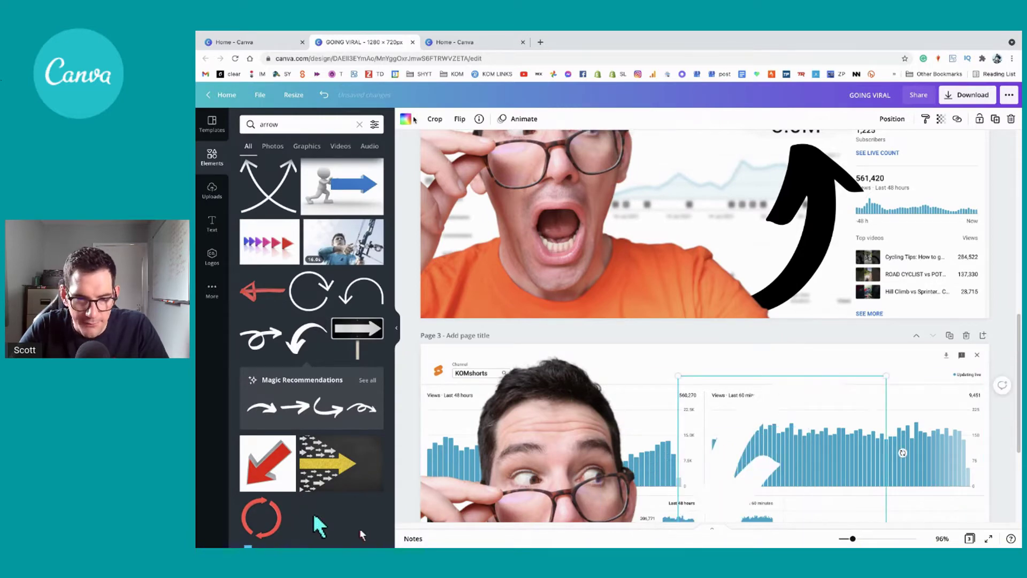
{"action": "left_click", "coordinate": [406, 118]}
{"action": "left_click", "coordinate": [274, 167]}
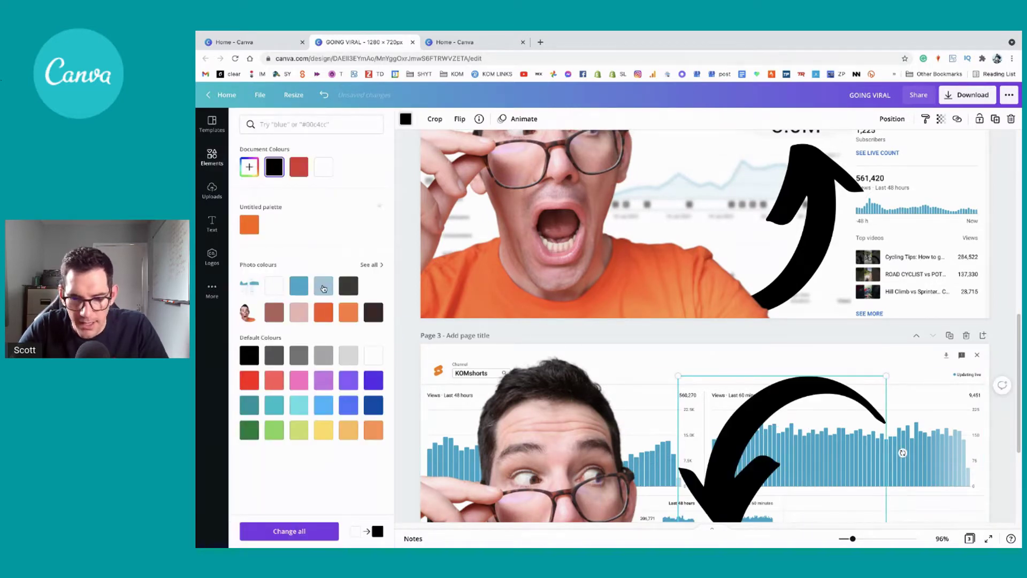
{"action": "scroll", "coordinate": [749, 399], "scroll_direction": "down", "scroll_amount": 2}
{"action": "left_click_drag", "start_coordinate": [749, 399], "coordinate": [785, 407]}
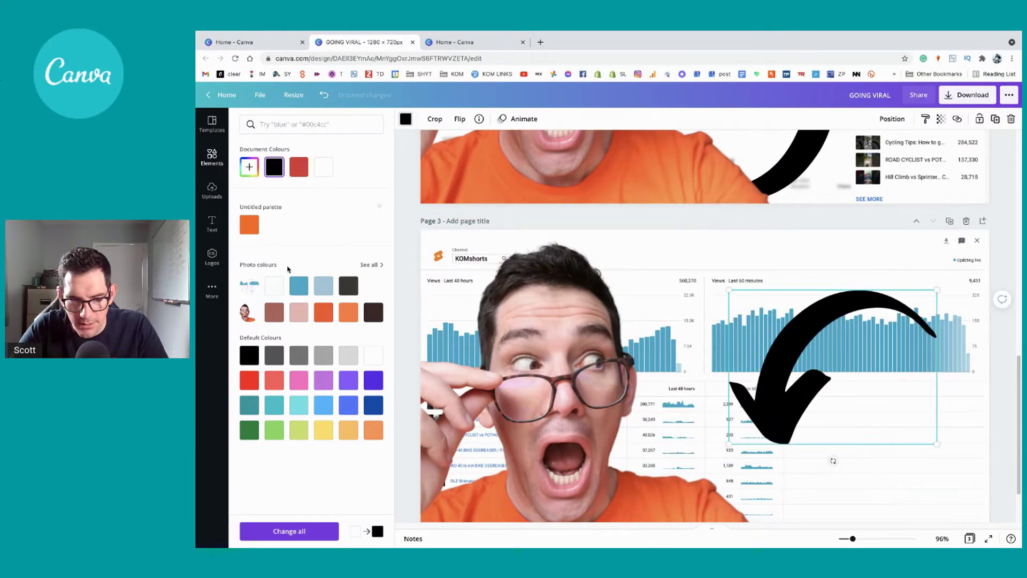
Try orange shades sampled from the photo on the arrow, and recolour it with the untitled palette's orange.
{"action": "left_click", "coordinate": [349, 312]}
{"action": "left_click", "coordinate": [325, 313]}
{"action": "left_click", "coordinate": [249, 225]}
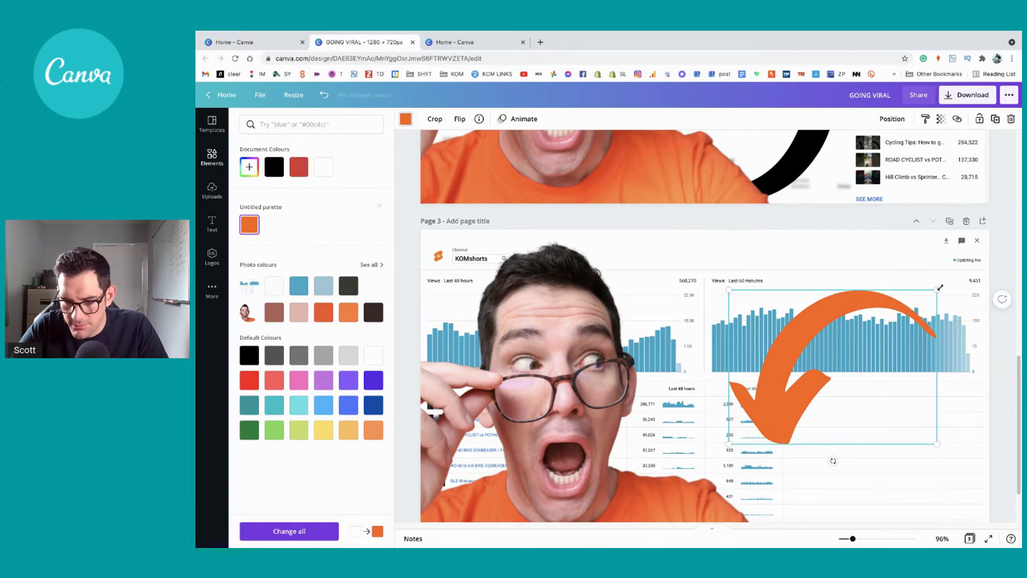
Rotate the orange arrow to point upwards, enlarge it and place it in page 3's lower-right area, starting at the man's shoulder.
{"action": "left_click_drag", "start_coordinate": [833, 460], "coordinate": [822, 271]}
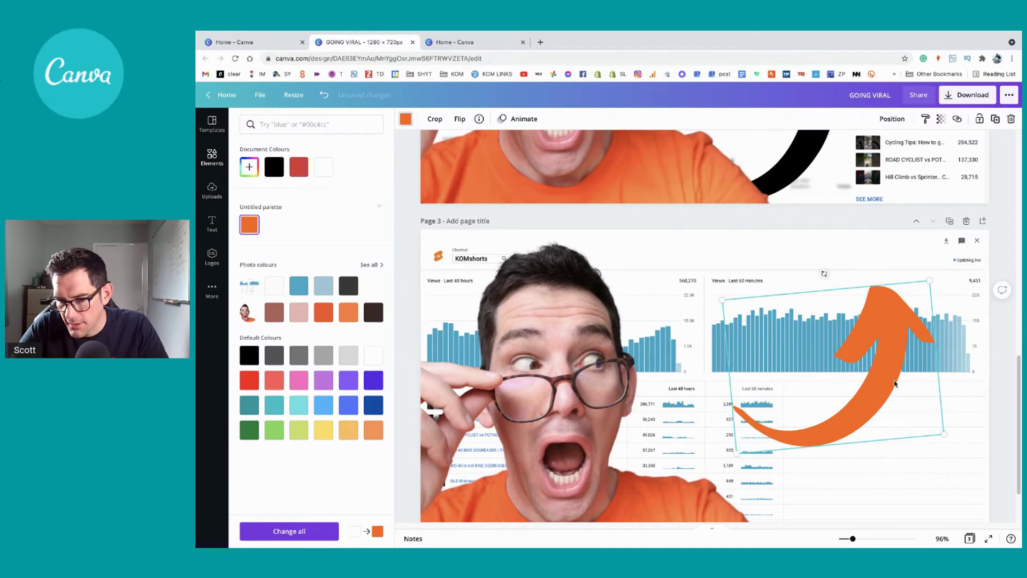
{"action": "left_click_drag", "start_coordinate": [889, 412], "coordinate": [920, 450]}
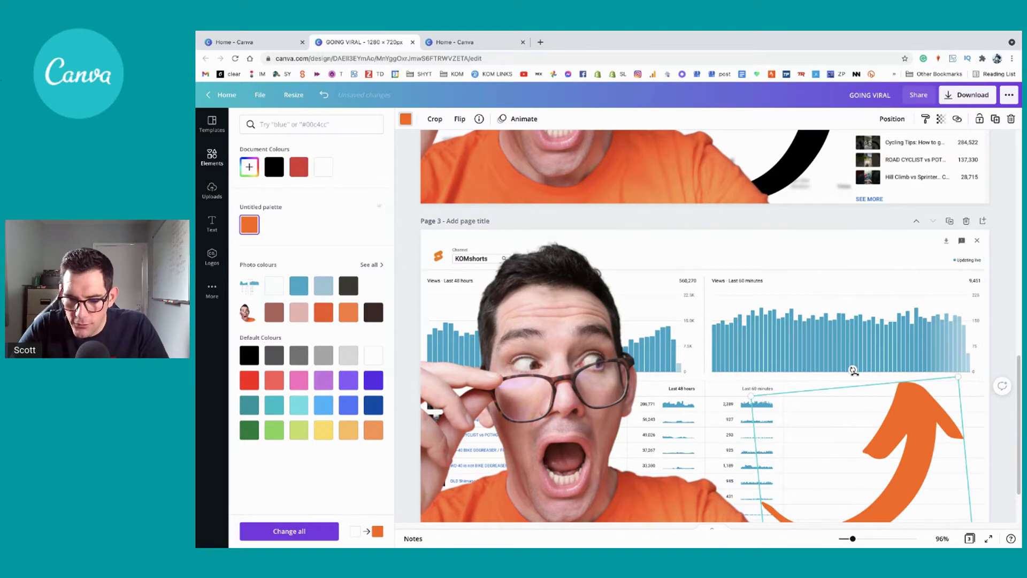
{"action": "scroll", "coordinate": [927, 433], "scroll_direction": "down", "scroll_amount": 2}
{"action": "left_click_drag", "start_coordinate": [908, 360], "coordinate": [882, 379]}
{"action": "left_click_drag", "start_coordinate": [963, 323], "coordinate": [928, 323]}
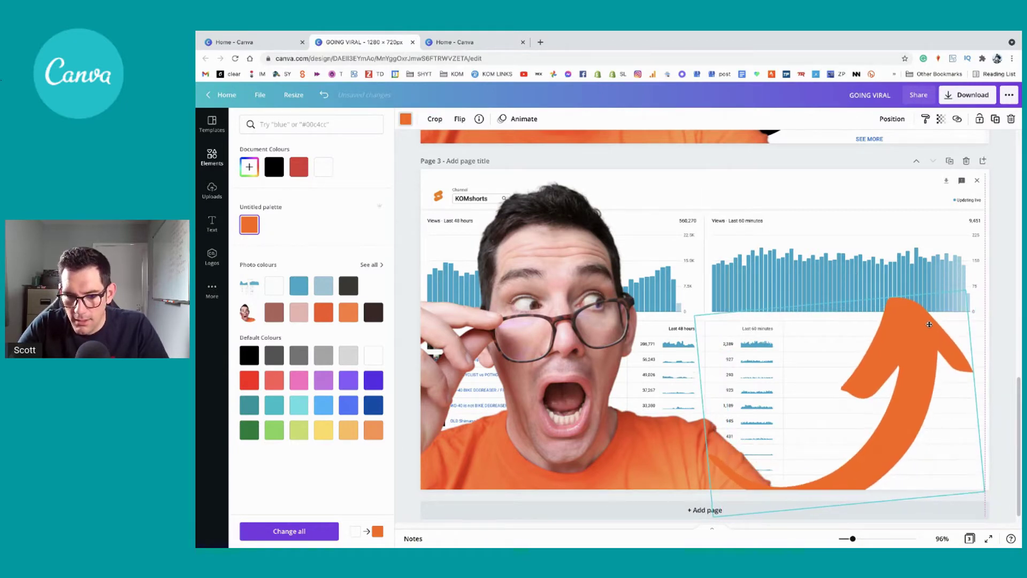
Check page 3's arrow and portrait layout against the page 2 thumbnail above it.
{"action": "scroll", "coordinate": [659, 313], "scroll_direction": "up", "scroll_amount": 2}
{"action": "scroll", "coordinate": [660, 314], "scroll_direction": "down", "scroll_amount": 2}
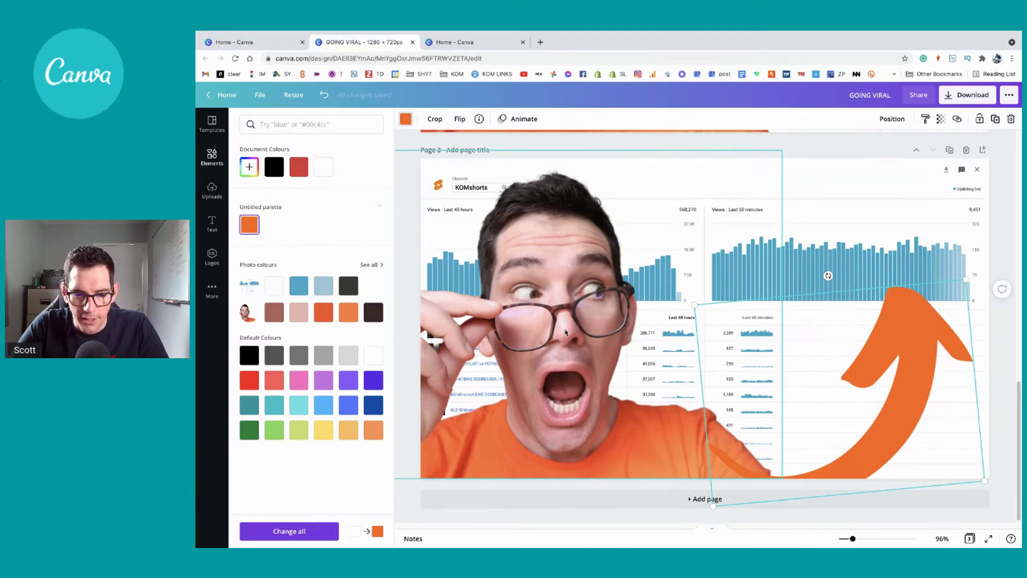
{"action": "scroll", "coordinate": [566, 335], "scroll_direction": "up", "scroll_amount": 2}
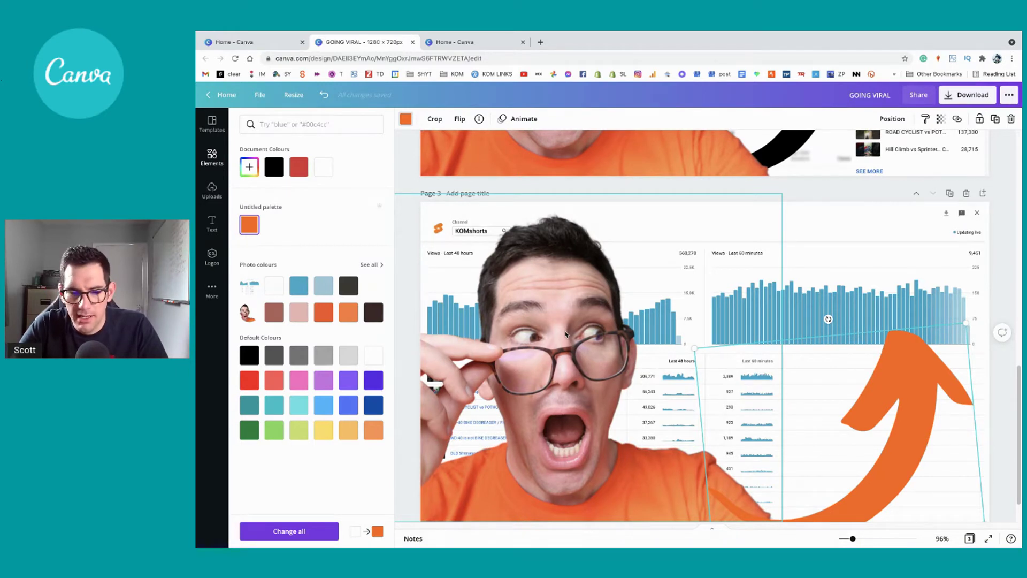
{"action": "scroll", "coordinate": [750, 272], "scroll_direction": "up", "scroll_amount": 1}
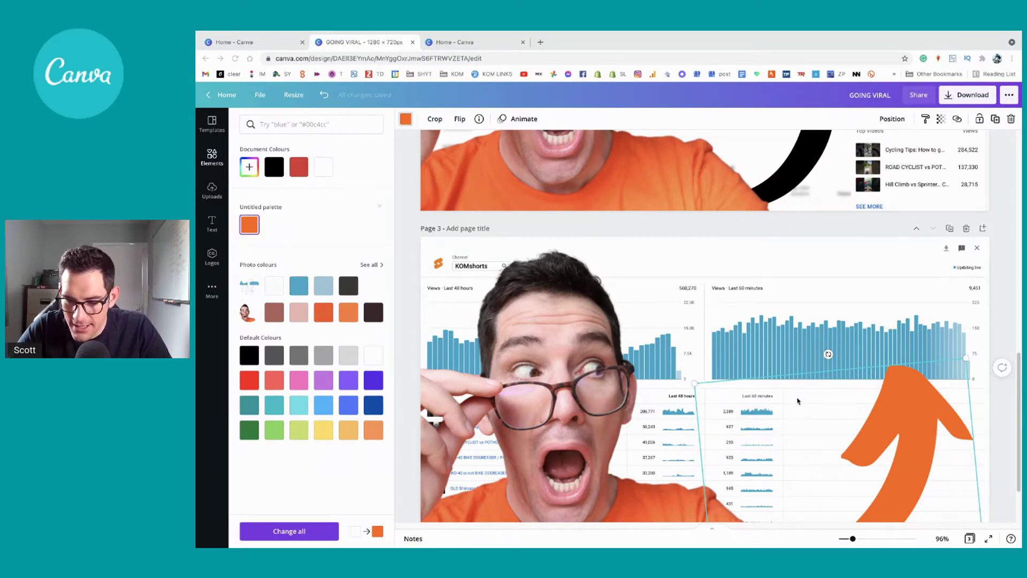
{"action": "scroll", "coordinate": [797, 401], "scroll_direction": "down", "scroll_amount": 3}
{"action": "scroll", "coordinate": [797, 398], "scroll_direction": "up", "scroll_amount": 2}
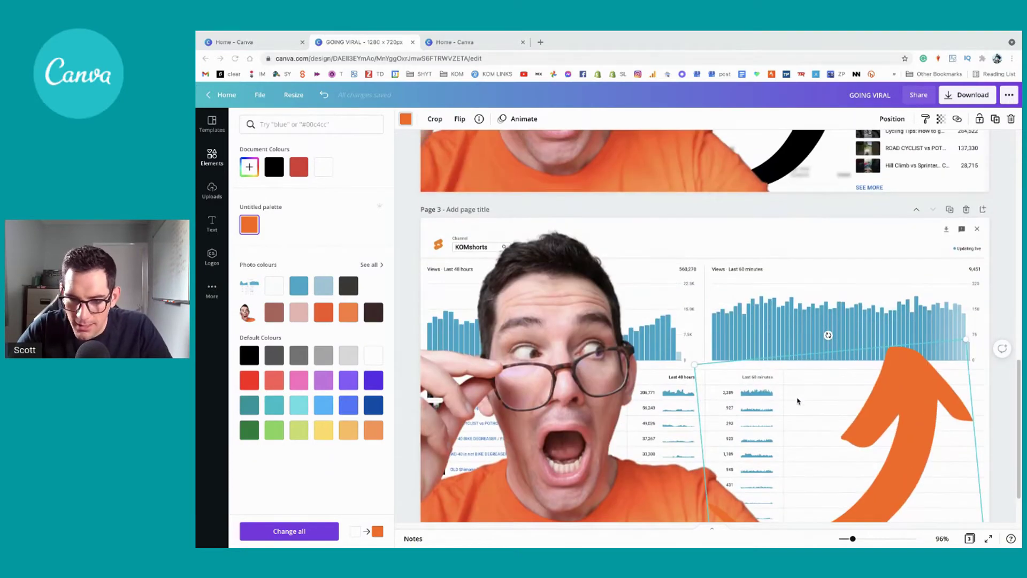
Shift the orange arrow slightly down and to the right so its tail runs off page 3's lower edge.
{"action": "left_click", "coordinate": [730, 247]}
{"action": "scroll", "coordinate": [730, 306], "scroll_direction": "down", "scroll_amount": 2}
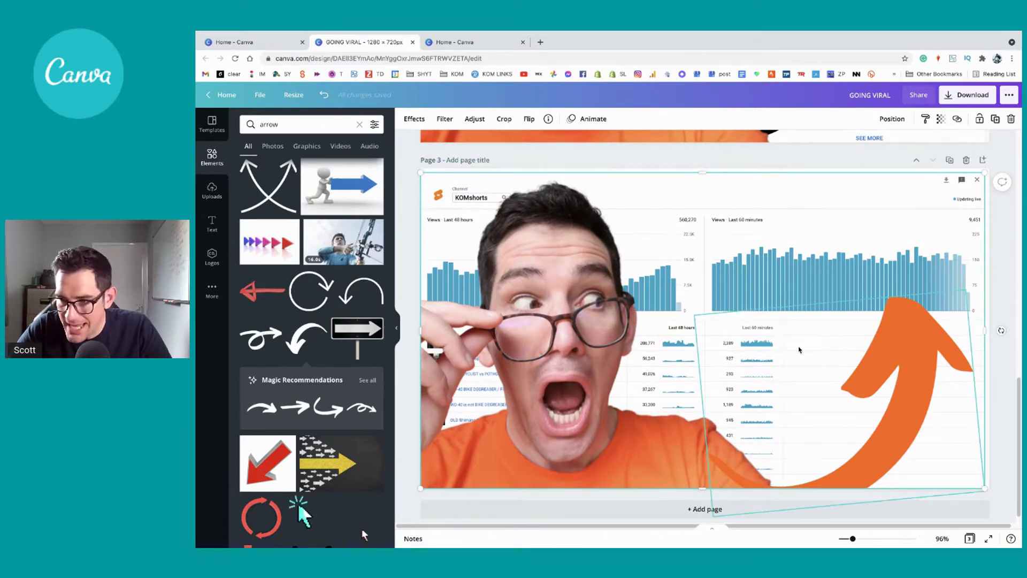
{"action": "left_click", "coordinate": [799, 350]}
{"action": "left_click_drag", "start_coordinate": [800, 350], "coordinate": [810, 373]}
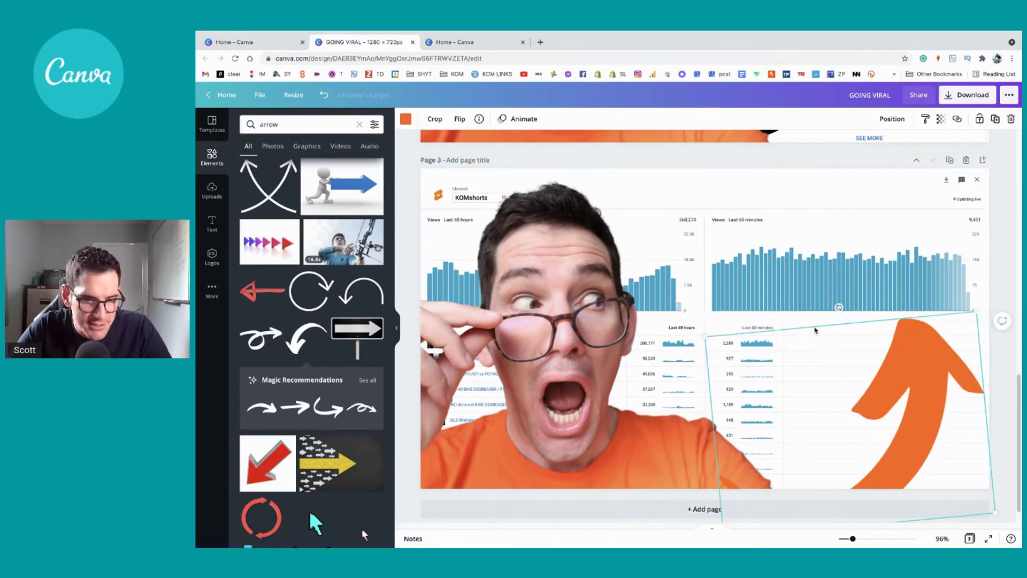
Change the font of the VIRAL title on page 1 to Anton.
{"action": "scroll", "coordinate": [556, 292], "scroll_direction": "up", "scroll_amount": 10}
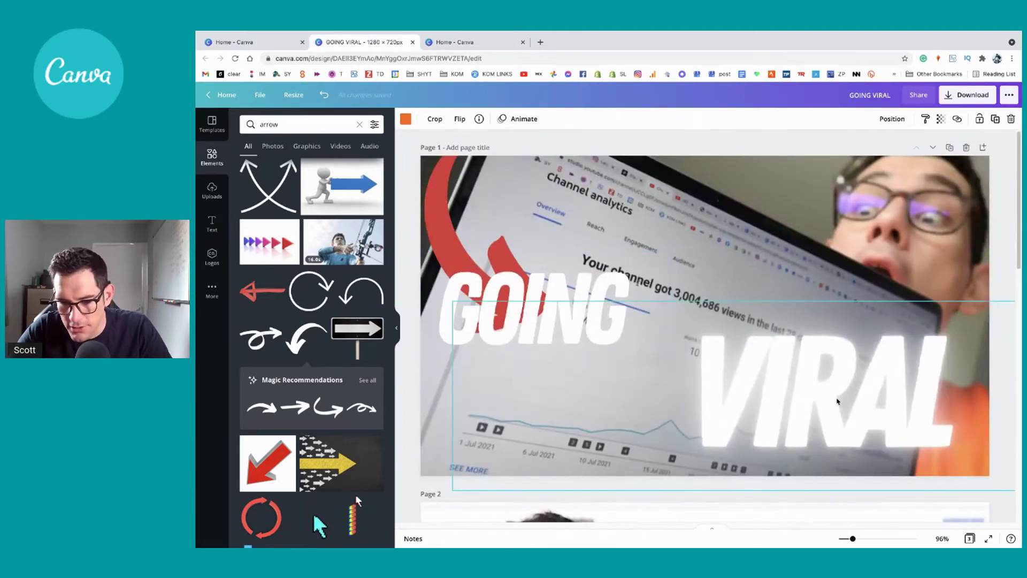
{"action": "left_click", "coordinate": [835, 401]}
{"action": "scroll", "coordinate": [838, 402], "scroll_direction": "down", "scroll_amount": 12}
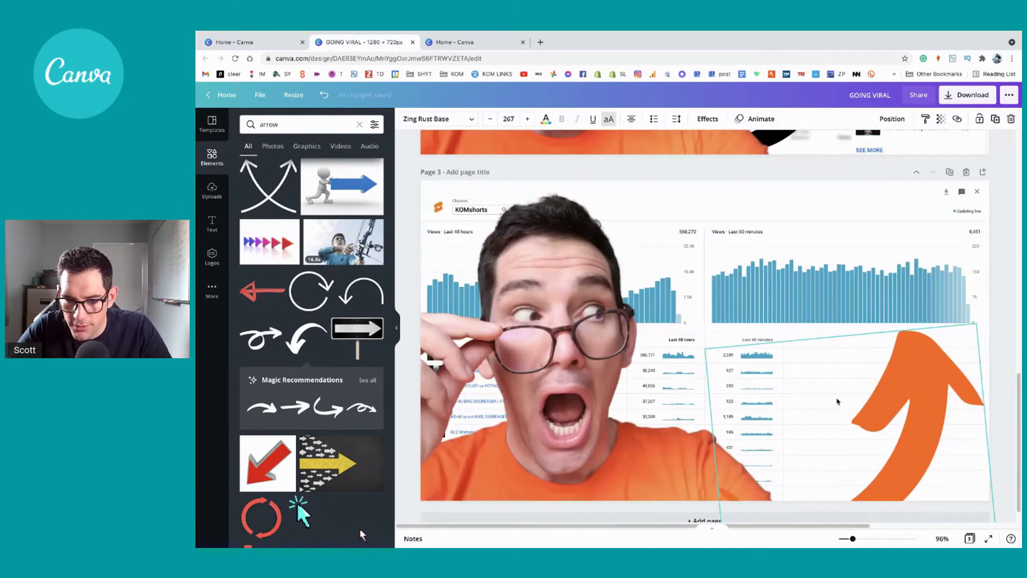
{"action": "left_click", "coordinate": [439, 119]}
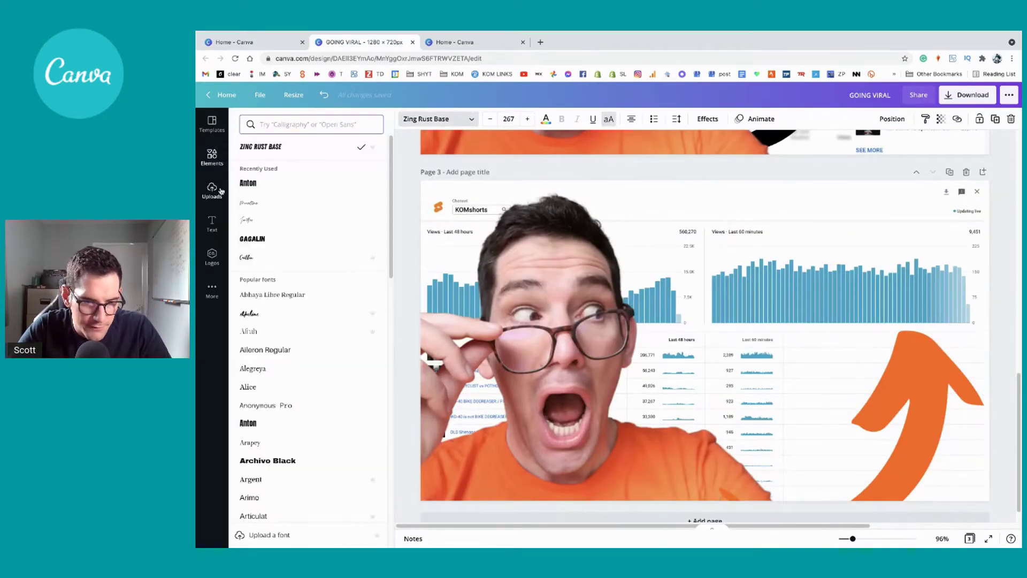
{"action": "left_click", "coordinate": [327, 183]}
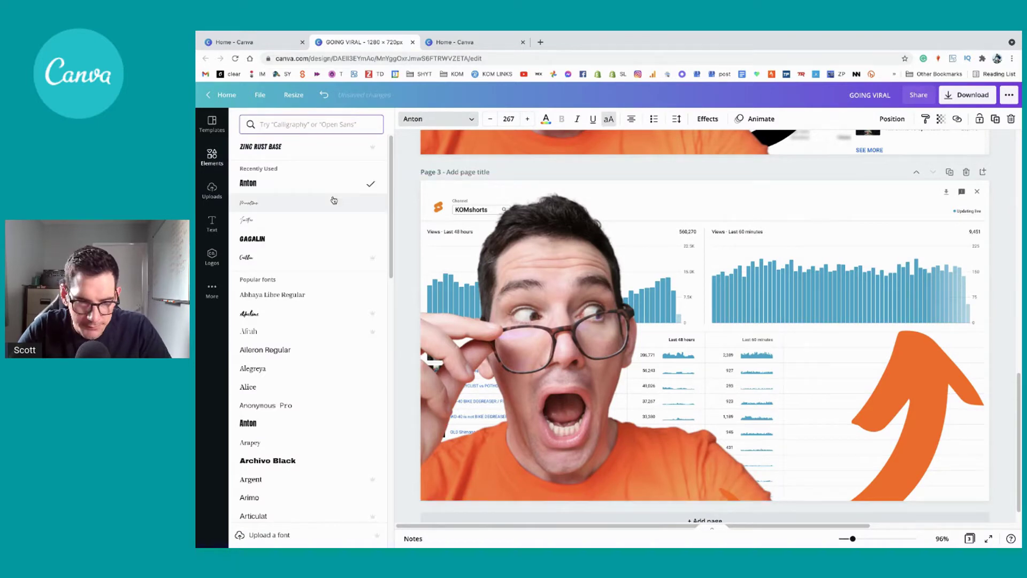
{"action": "left_click", "coordinate": [681, 363]}
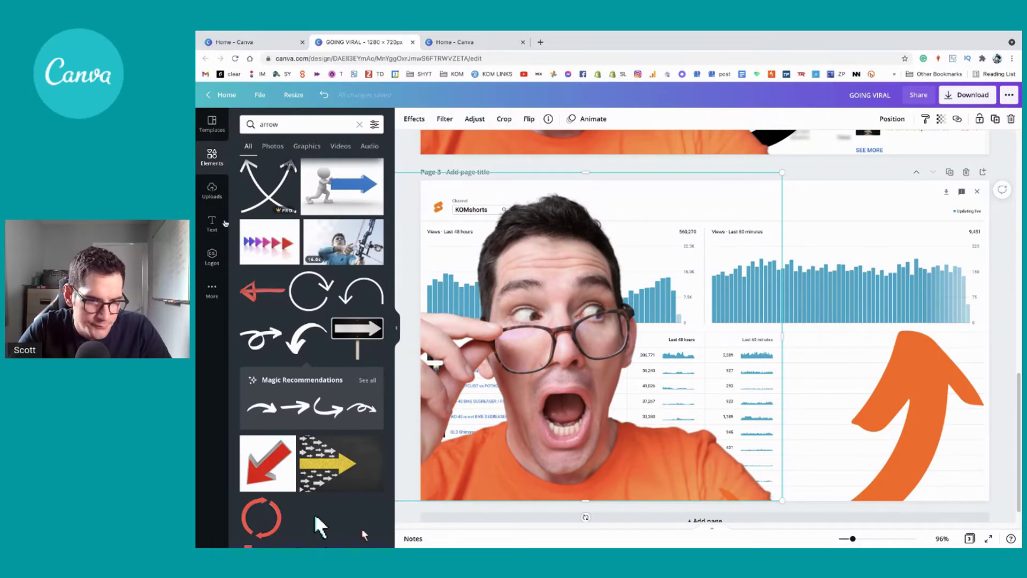
Add a heading to page 3 and replace its placeholder text with "STATS".
{"action": "left_click", "coordinate": [213, 227]}
{"action": "left_click", "coordinate": [293, 169]}
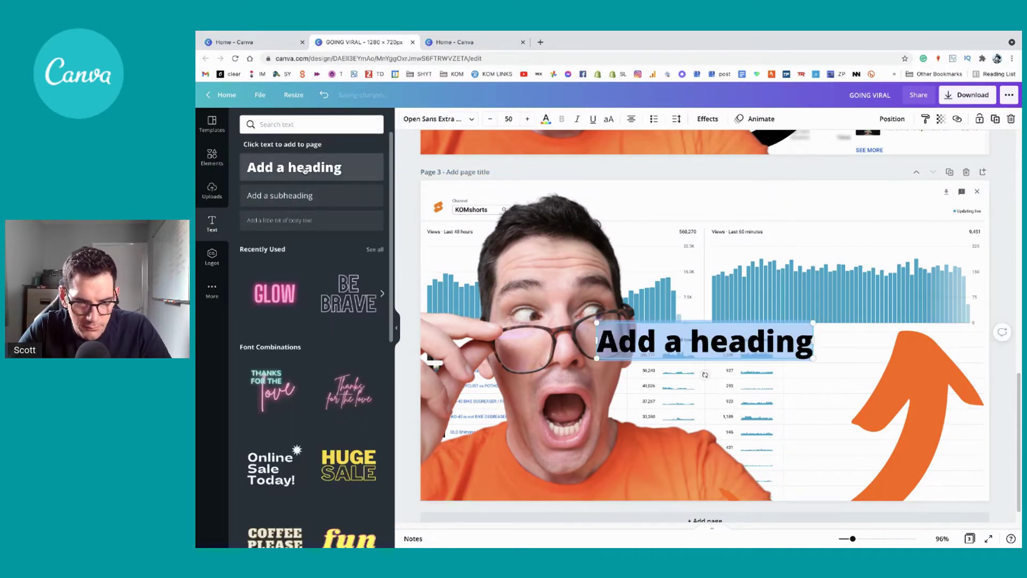
{"action": "left_click", "coordinate": [649, 353]}
{"action": "key", "text": "ctrl+a"}
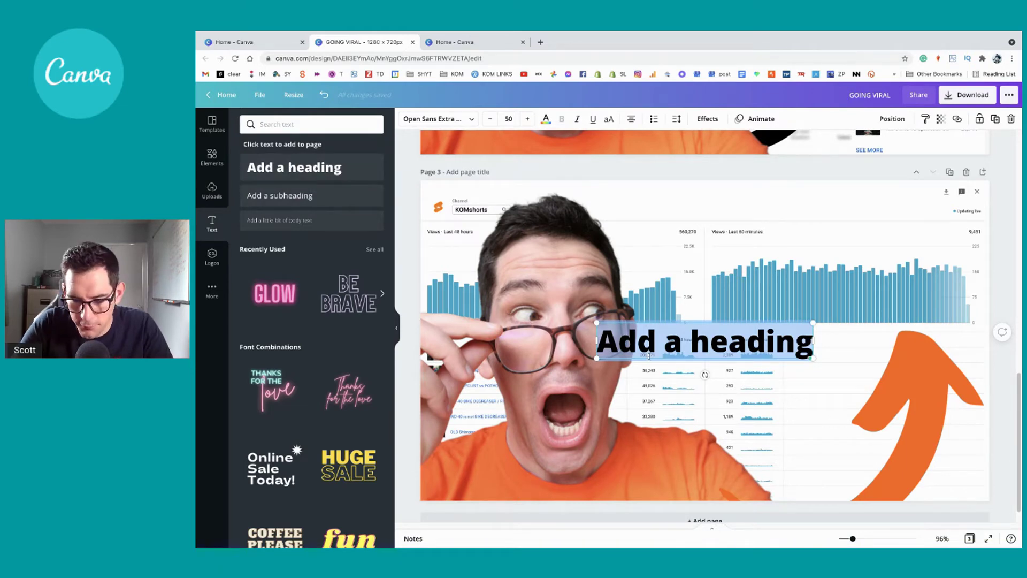
{"action": "scroll", "coordinate": [649, 355], "scroll_direction": "up", "scroll_amount": 10}
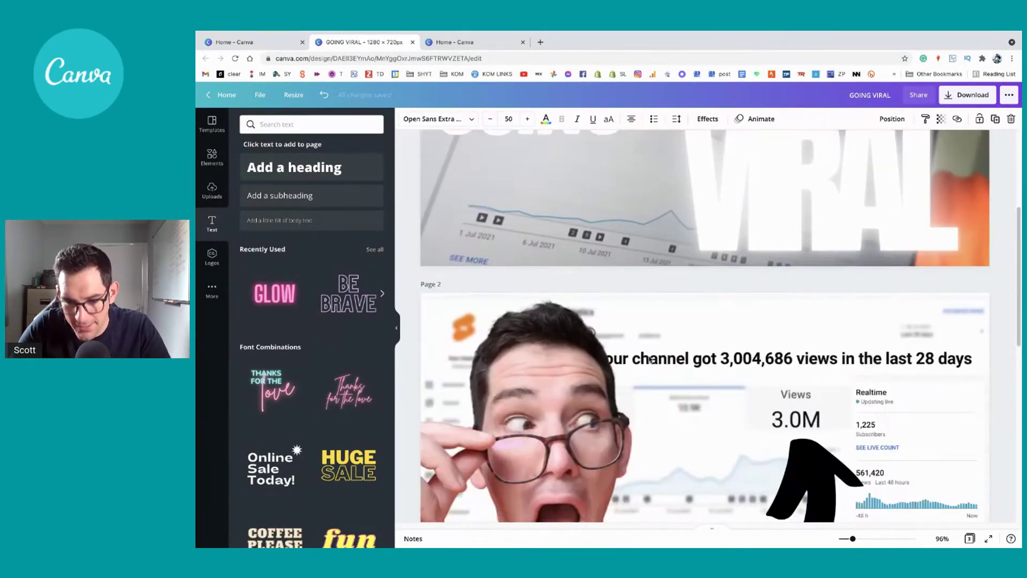
{"action": "scroll", "coordinate": [649, 360], "scroll_direction": "down", "scroll_amount": 10}
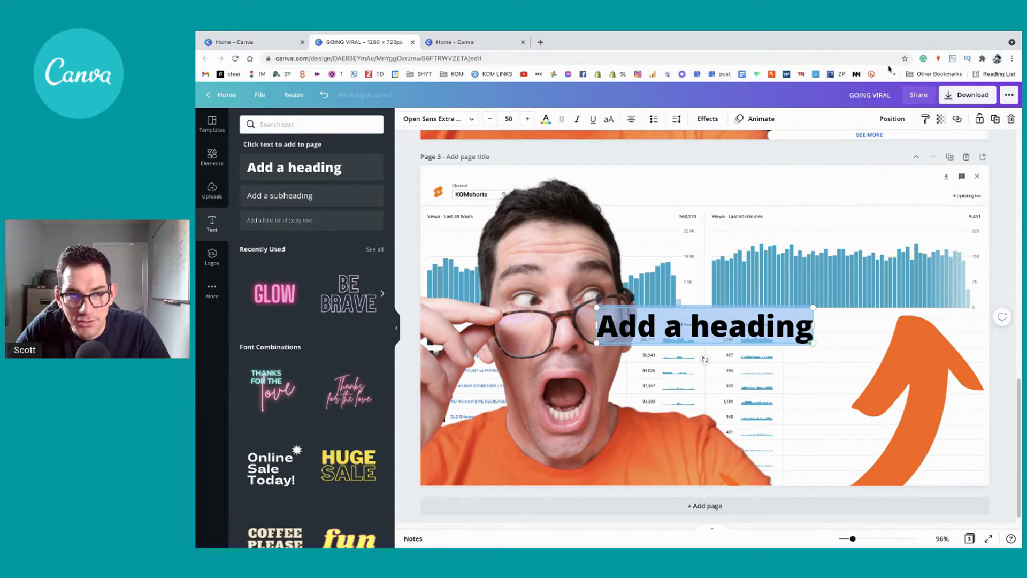
{"action": "triple_click", "coordinate": [631, 335]}
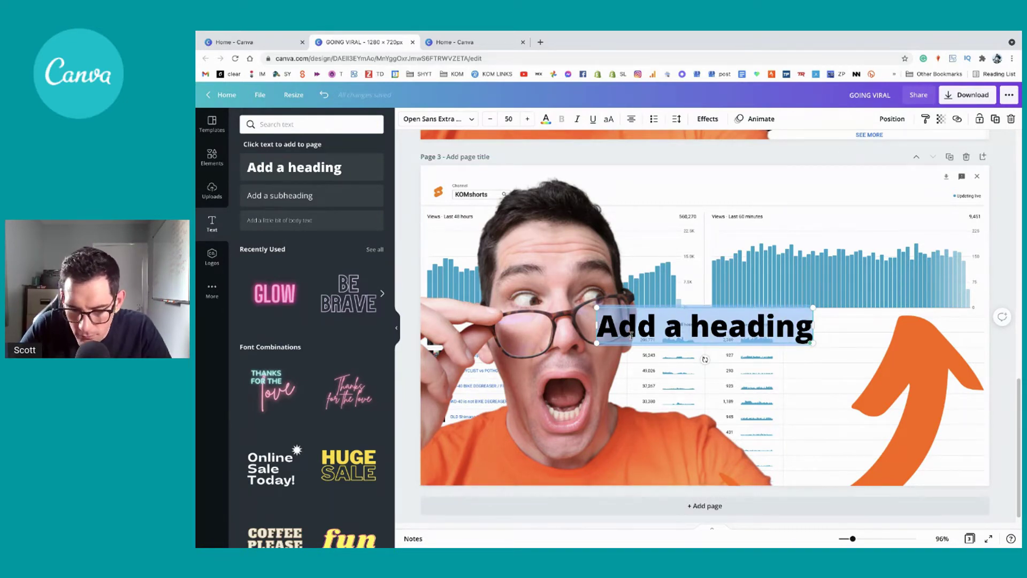
{"action": "type", "text": "A"}
{"action": "key", "text": "BackSpace"}
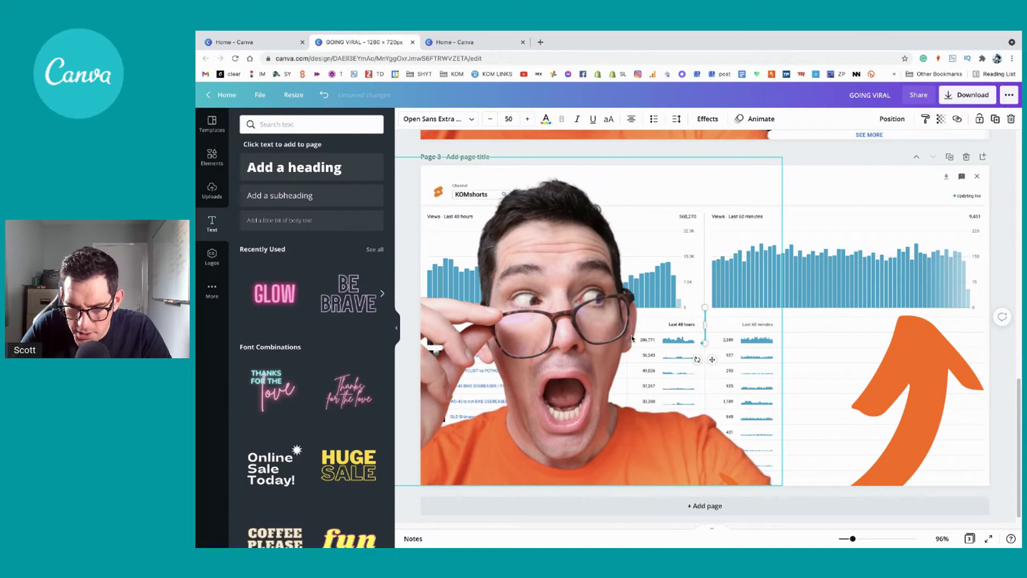
{"action": "type", "text": "STATS"}
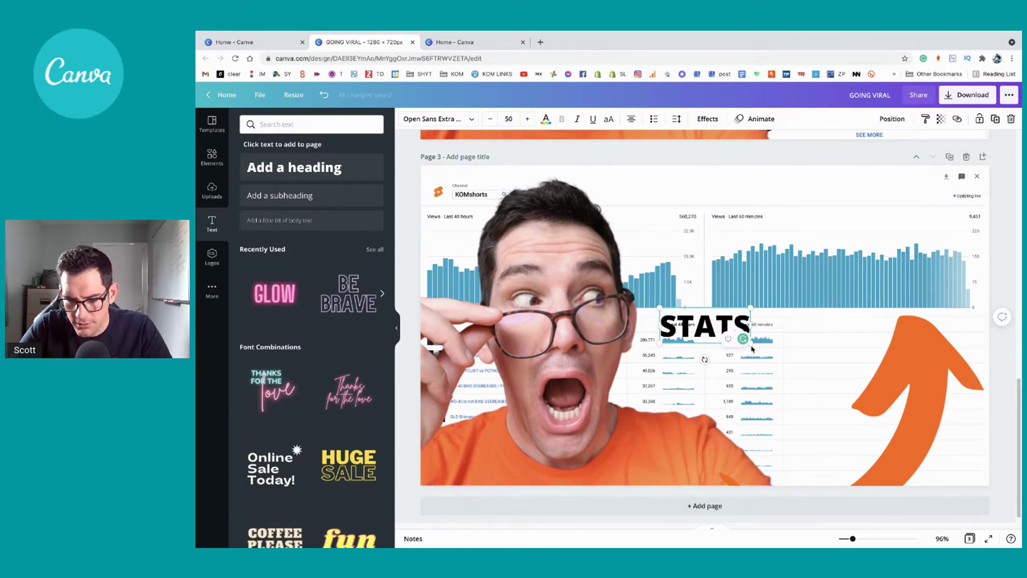
Enlarge the STATS heading to size 173 and place it across the arrow in page 3's lower-right area.
{"action": "left_click_drag", "start_coordinate": [752, 309], "coordinate": [974, 220]}
{"action": "left_click", "coordinate": [818, 354]}
{"action": "mouse_move", "coordinate": [820, 309]}
{"action": "left_mouse_down"}
{"action": "mouse_move", "coordinate": [781, 380]}
{"action": "mouse_move", "coordinate": [805, 413]}
{"action": "mouse_move", "coordinate": [819, 300]}
{"action": "mouse_move", "coordinate": [824, 321]}
{"action": "left_mouse_up"}
Duplicate the STATS heading and change the copy's text to "#SHORTS".
{"action": "key", "text": "ctrl+d"}
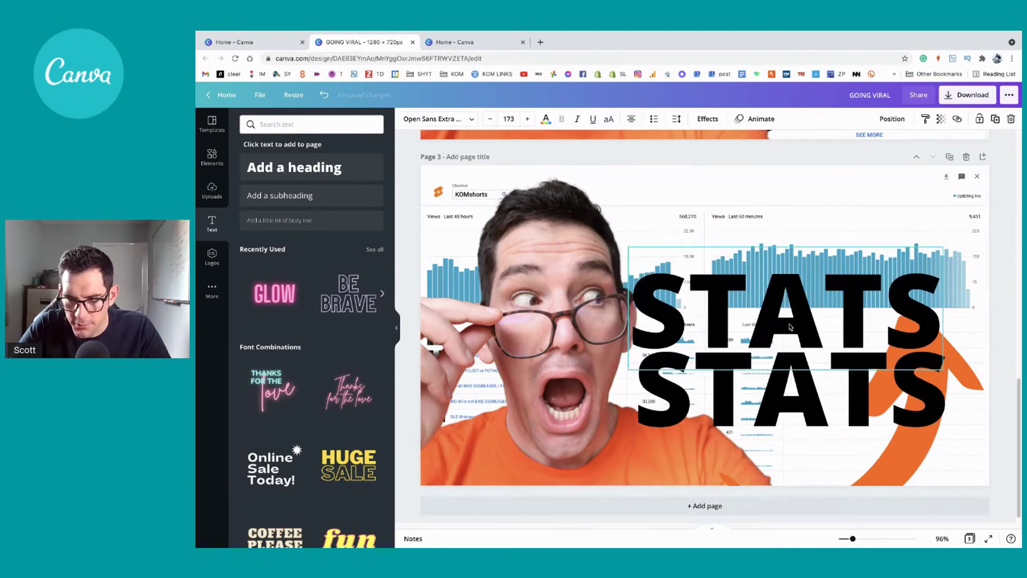
{"action": "double_click", "coordinate": [805, 321]}
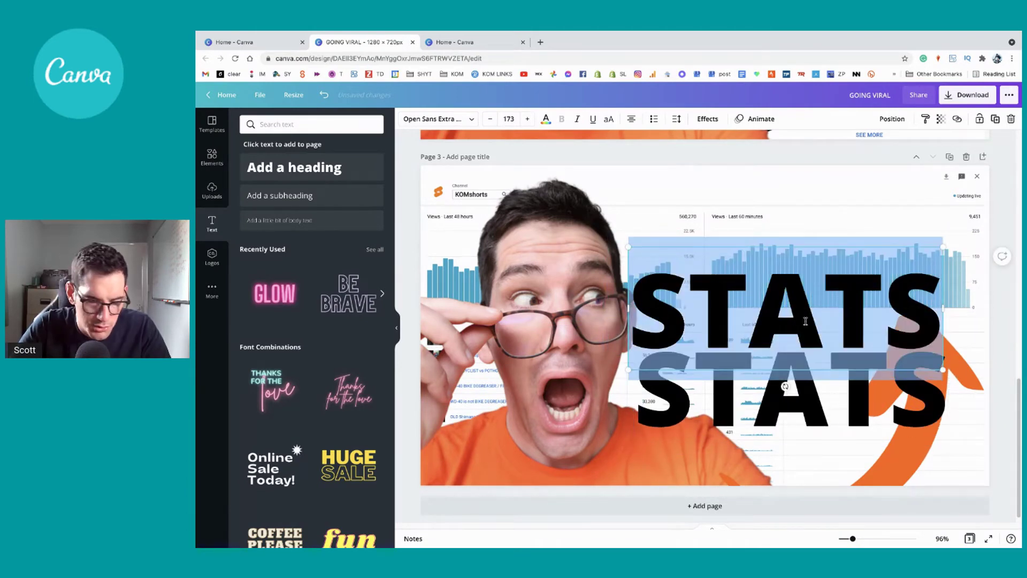
{"action": "type", "text": "#SHO"}
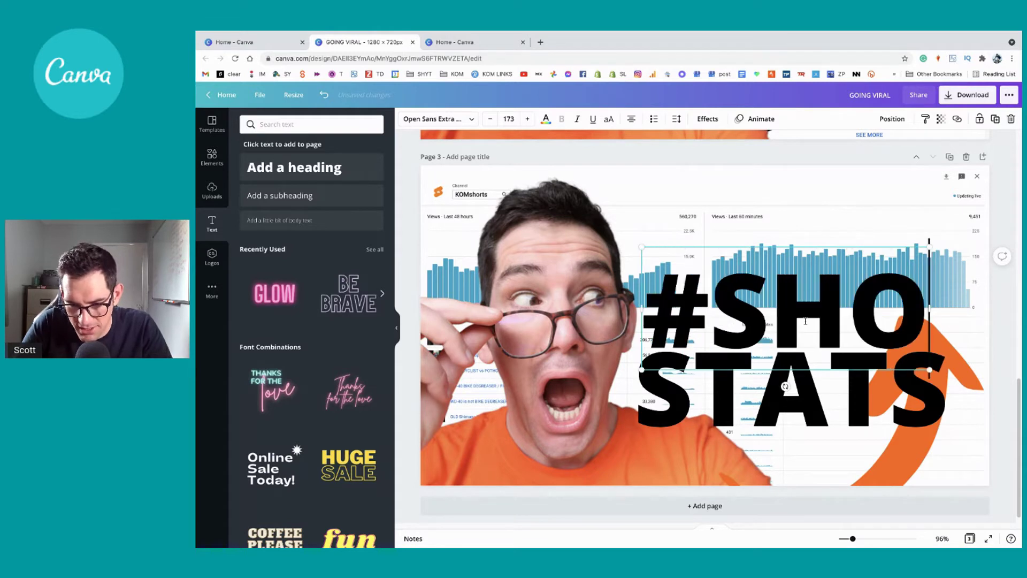
{"action": "type", "text": "RTS"}
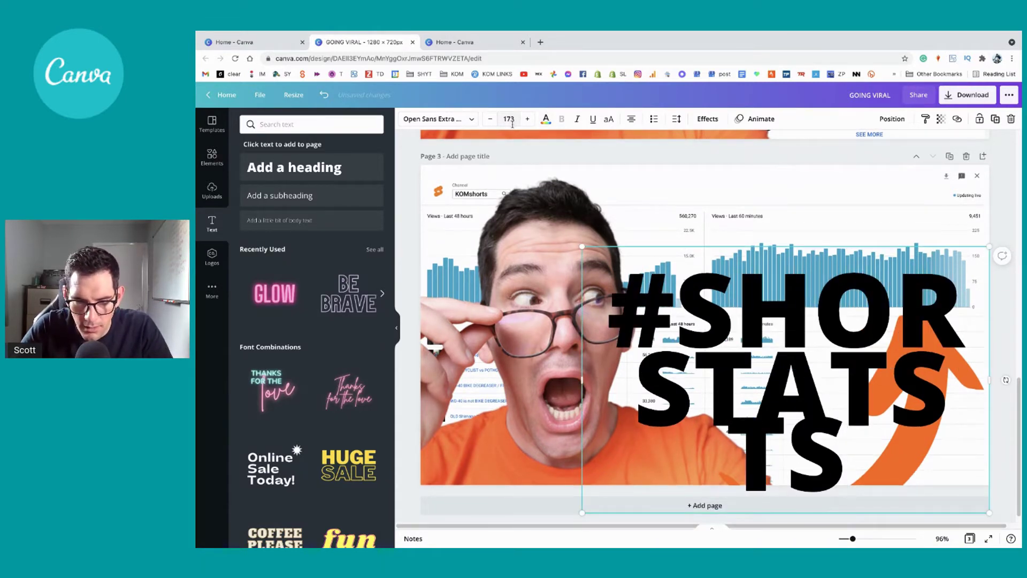
Reduce the #SHORTS text to size 100, scale it down further to 71.2 and place it directly above STATS.
{"action": "left_click", "coordinate": [486, 123]}
{"action": "left_click", "coordinate": [487, 123]}
{"action": "left_click", "coordinate": [487, 123]}
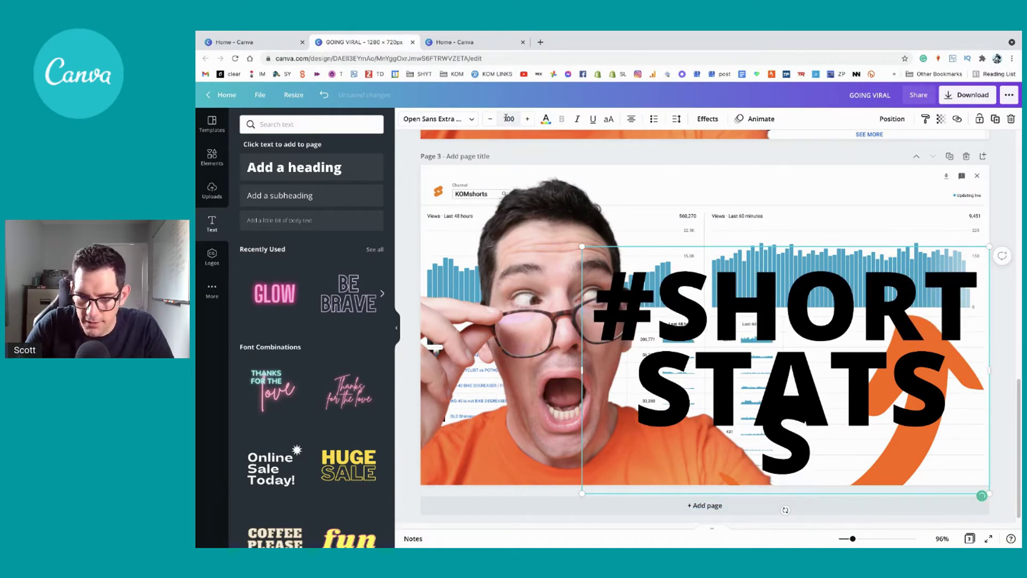
{"action": "key", "text": "Return"}
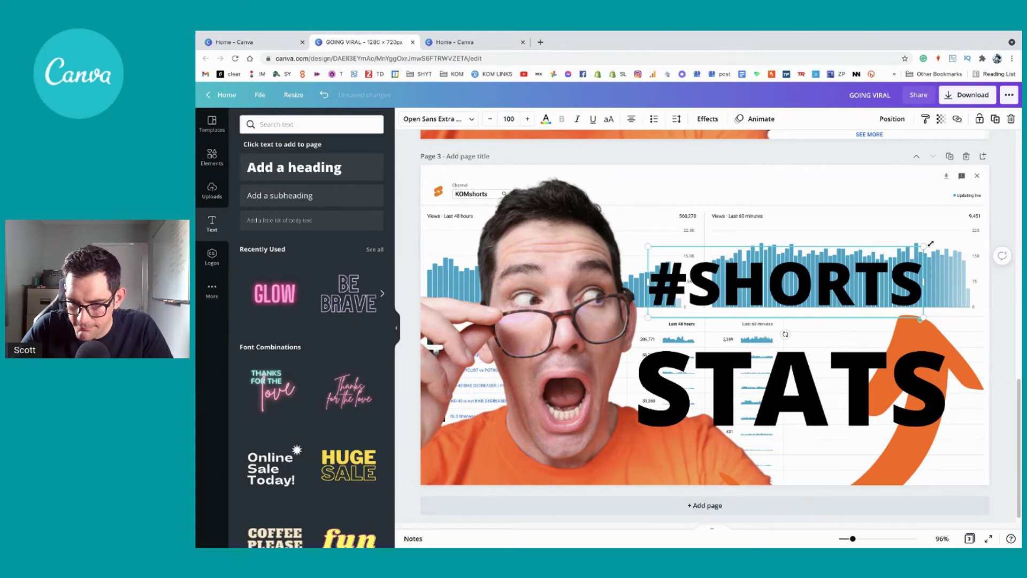
{"action": "left_click_drag", "start_coordinate": [931, 244], "coordinate": [852, 265]}
{"action": "left_click", "coordinate": [792, 257]}
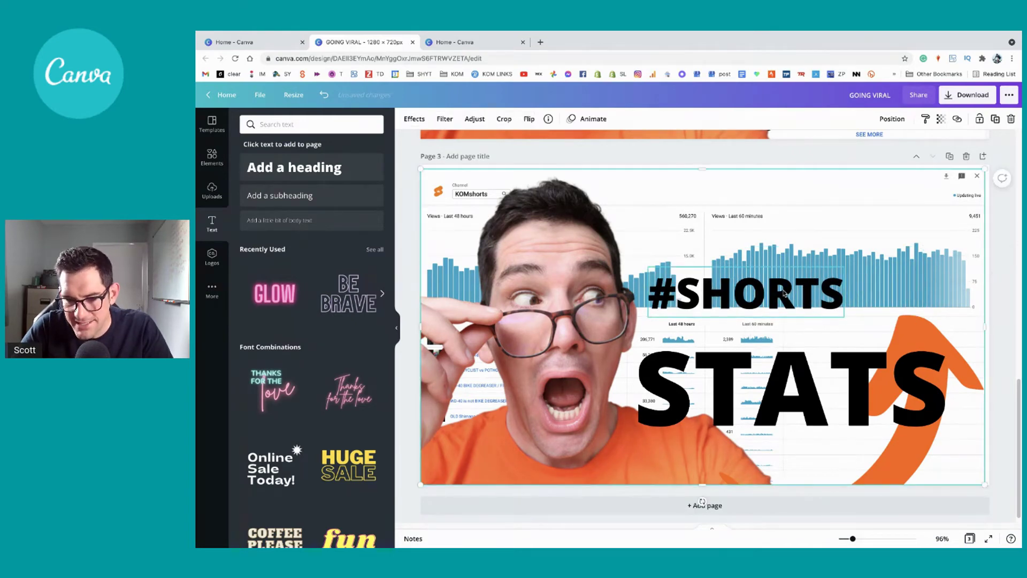
{"action": "left_click_drag", "start_coordinate": [782, 290], "coordinate": [782, 322]}
Change the STATS heading's font to Anton and enlarge it to size 209.
{"action": "left_click_drag", "start_coordinate": [853, 539], "coordinate": [843, 539]}
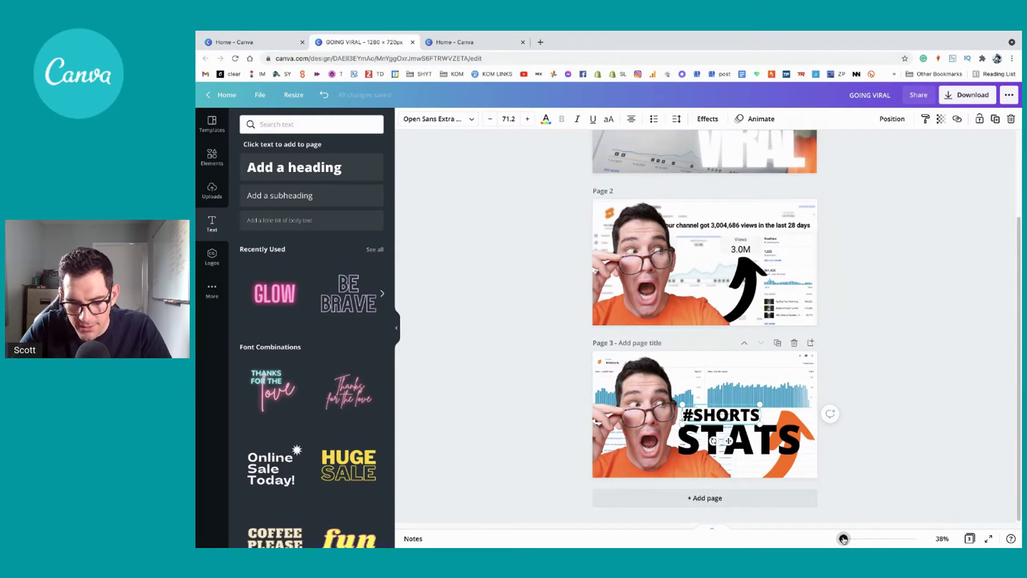
{"action": "left_click", "coordinate": [852, 512]}
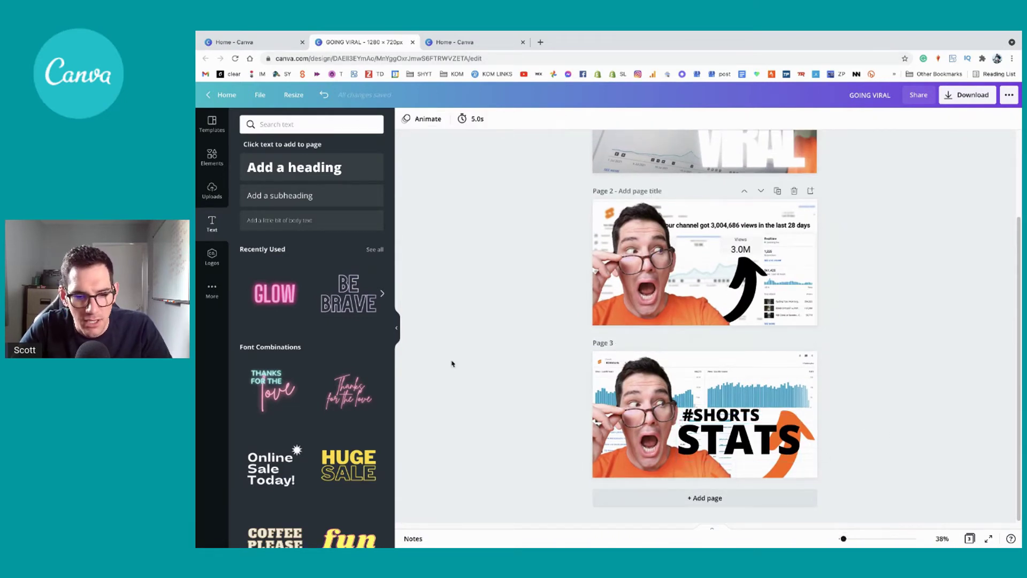
{"action": "left_click", "coordinate": [397, 331]}
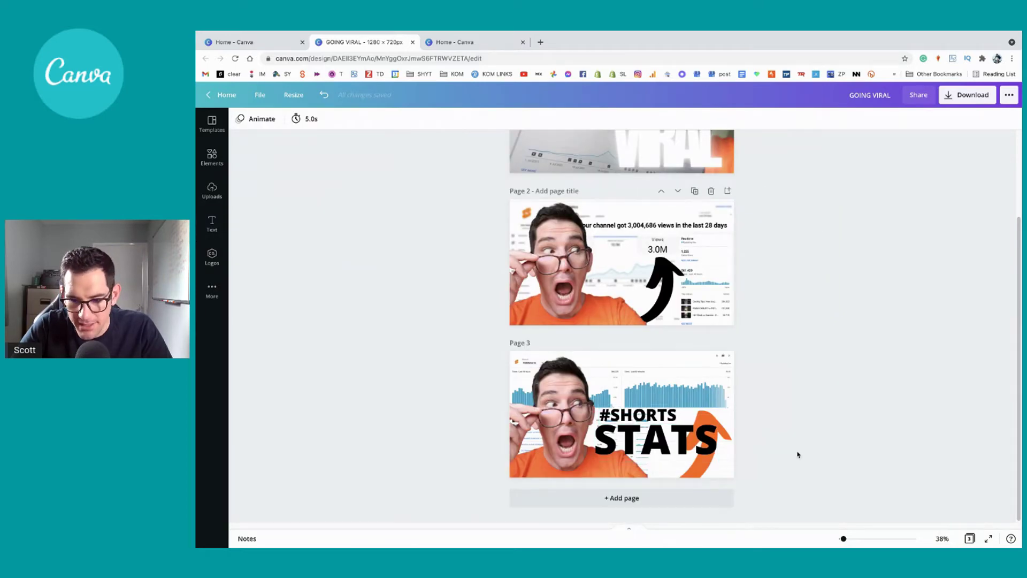
{"action": "left_click_drag", "start_coordinate": [848, 541], "coordinate": [851, 539]}
{"action": "scroll", "coordinate": [817, 438], "scroll_direction": "down", "scroll_amount": 4}
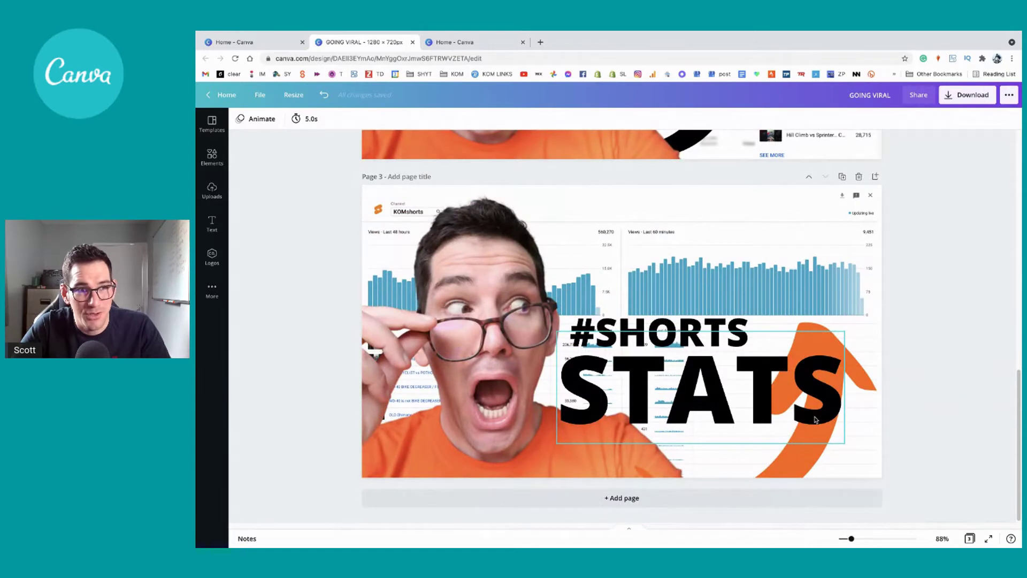
{"action": "left_click", "coordinate": [763, 380]}
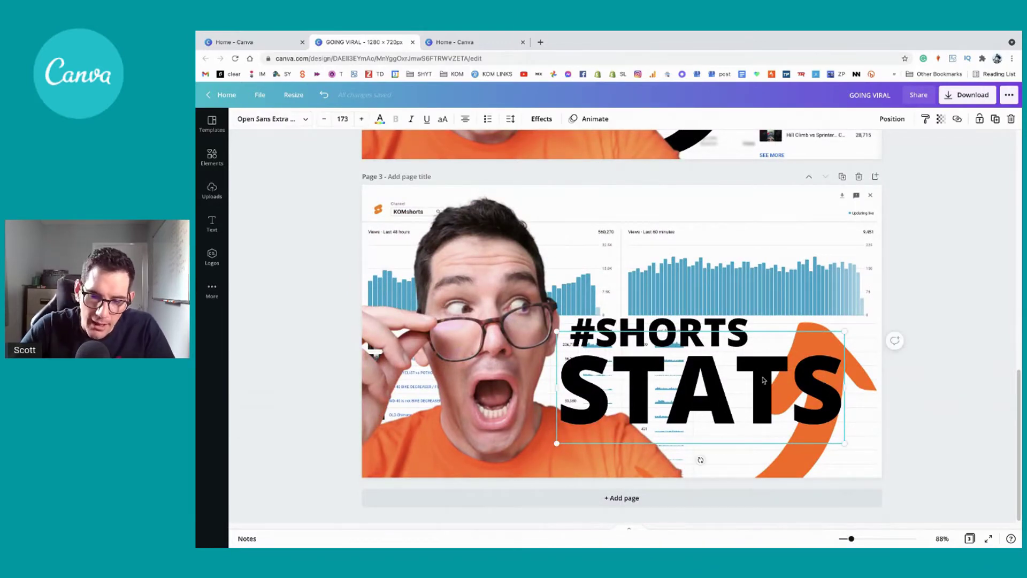
{"action": "left_click", "coordinate": [762, 377]}
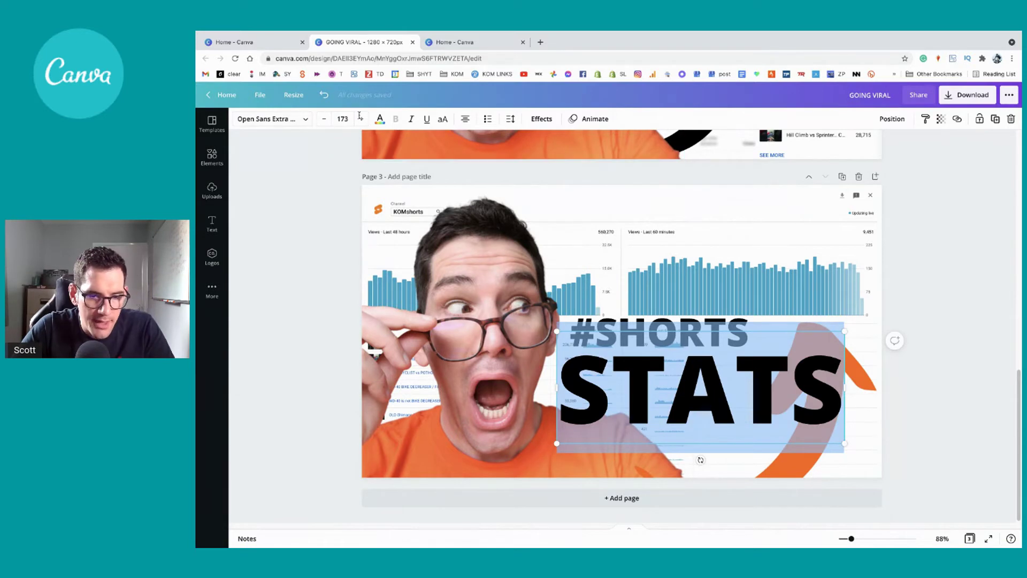
{"action": "left_click", "coordinate": [299, 119]}
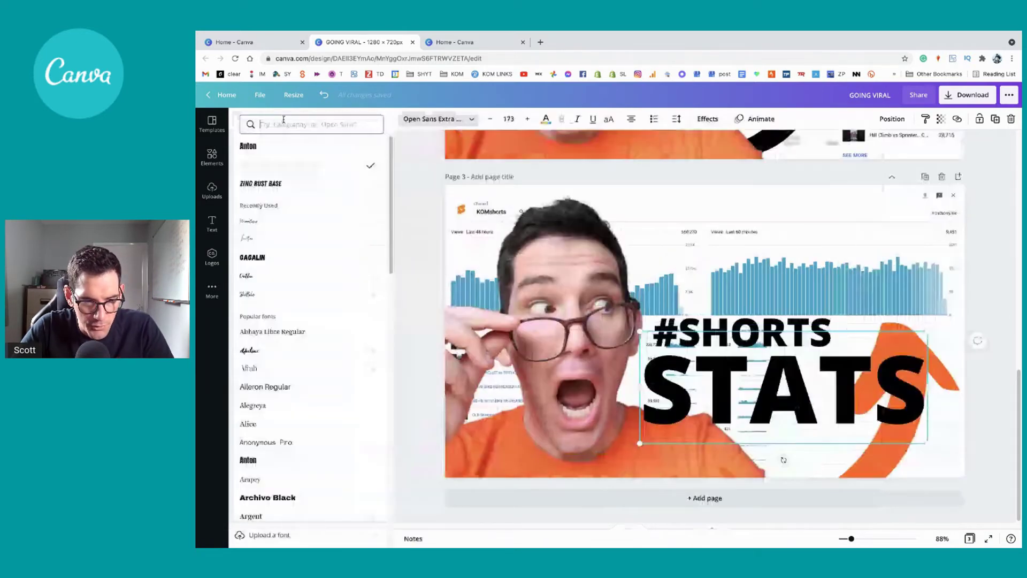
{"action": "left_click", "coordinate": [261, 149]}
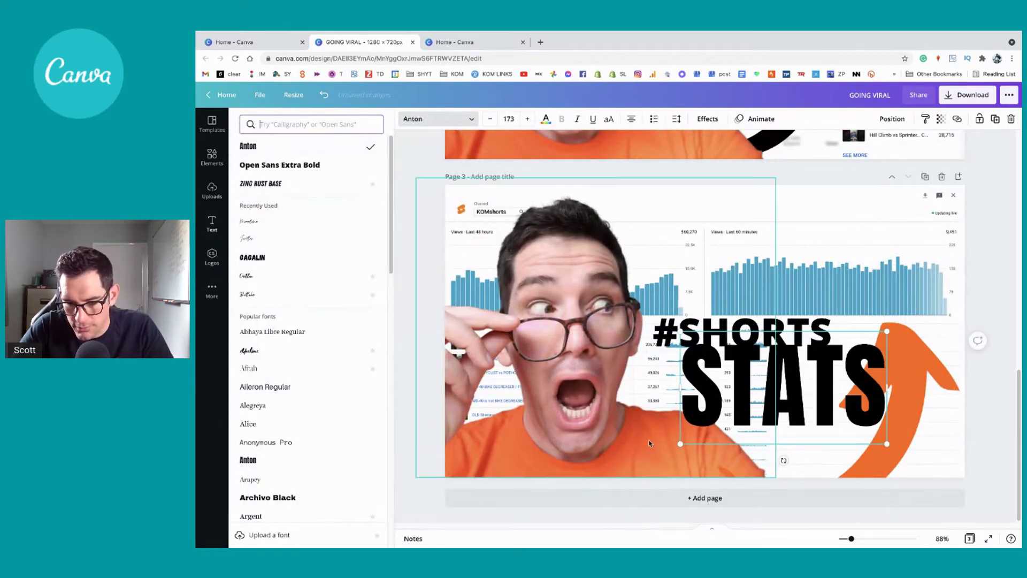
{"action": "left_click_drag", "start_coordinate": [680, 444], "coordinate": [663, 453]}
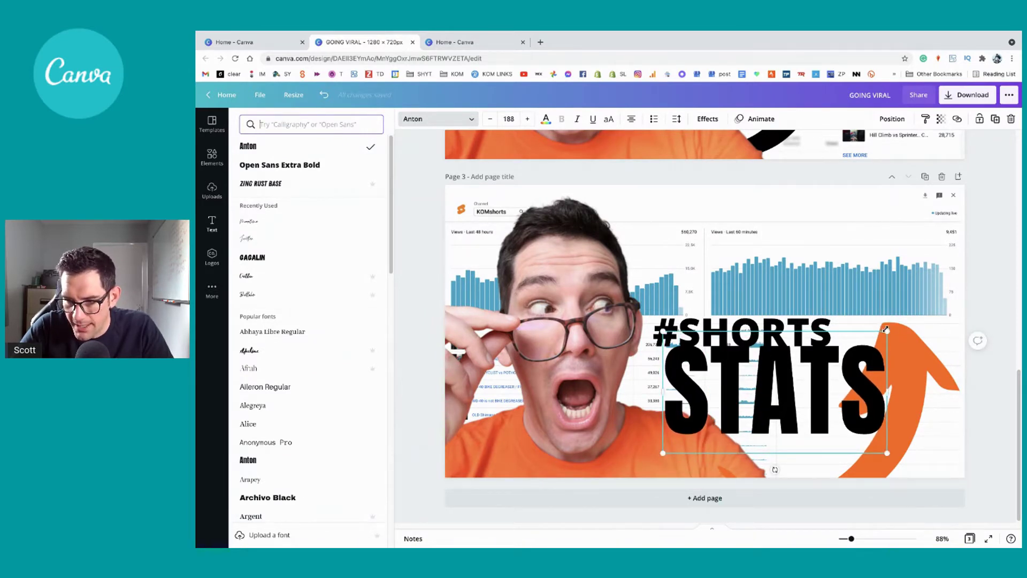
{"action": "left_click_drag", "start_coordinate": [885, 330], "coordinate": [909, 312]}
{"action": "double_click", "coordinate": [856, 365]}
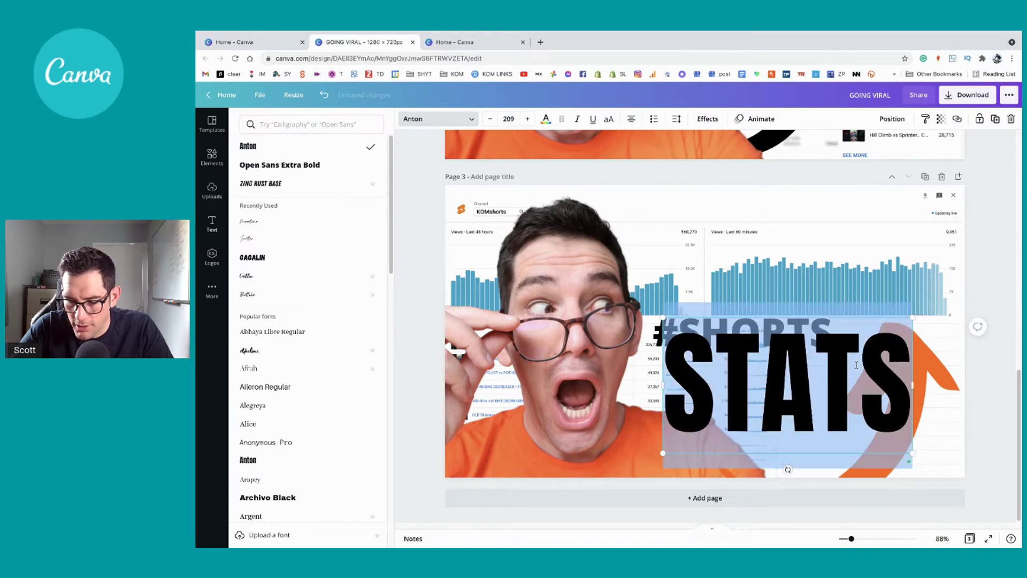
Apply the STATS heading's style to the #SHORTS text, scale it to size 80.9 and line it up directly above STATS.
{"action": "left_click", "coordinate": [718, 309]}
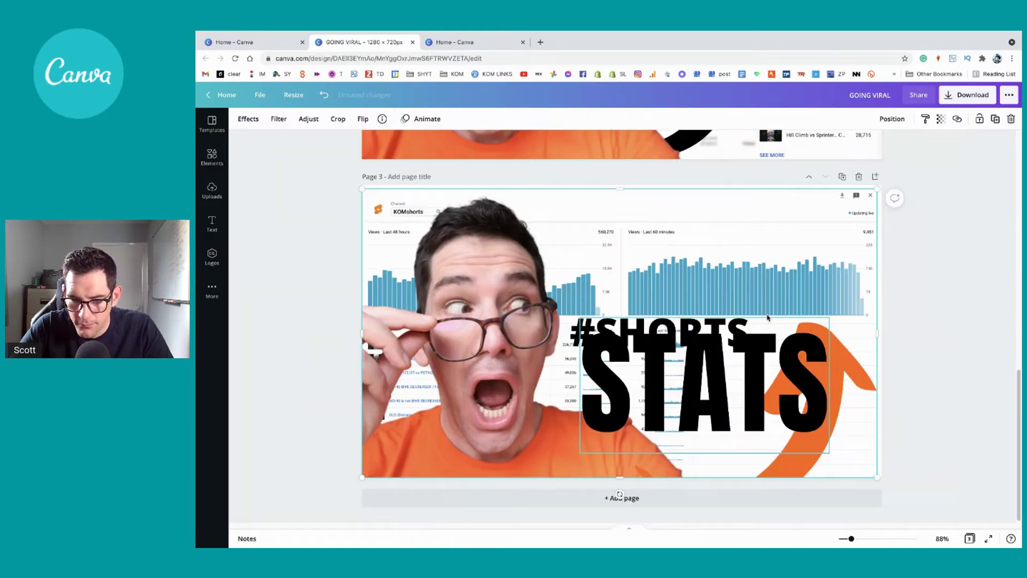
{"action": "left_click", "coordinate": [718, 309]}
{"action": "scroll", "coordinate": [662, 178], "scroll_direction": "up", "scroll_amount": 5}
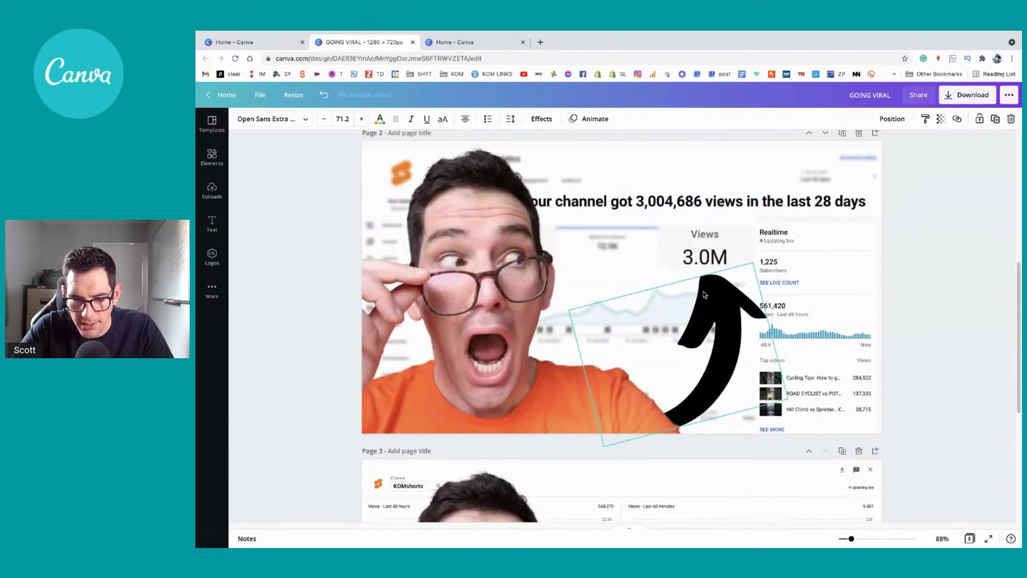
{"action": "scroll", "coordinate": [662, 177], "scroll_direction": "down", "scroll_amount": 5}
{"action": "left_click", "coordinate": [683, 380]}
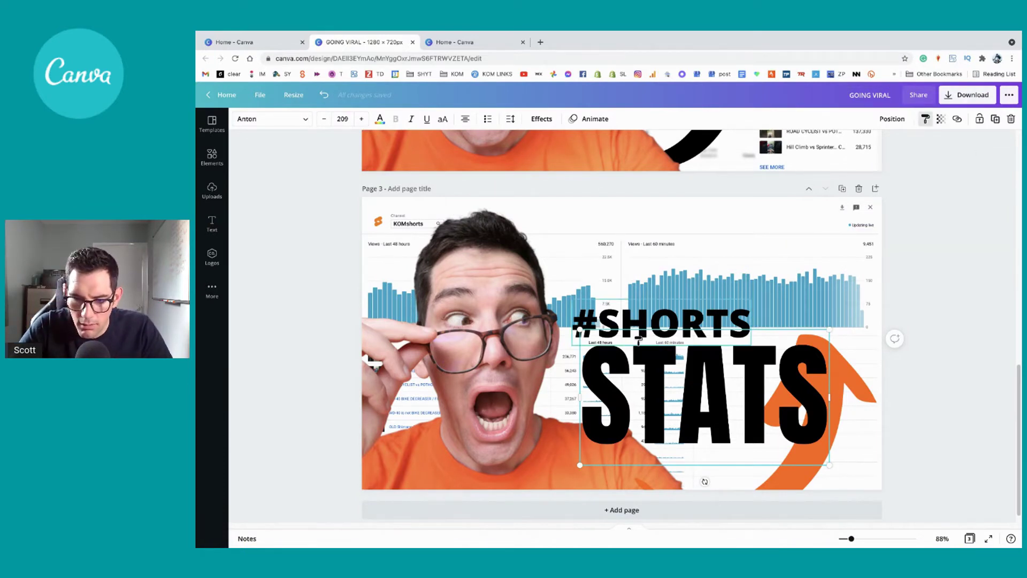
{"action": "left_click", "coordinate": [648, 324]}
{"action": "left_click_drag", "start_coordinate": [472, 436], "coordinate": [705, 352]}
{"action": "left_click_drag", "start_coordinate": [745, 314], "coordinate": [627, 312]}
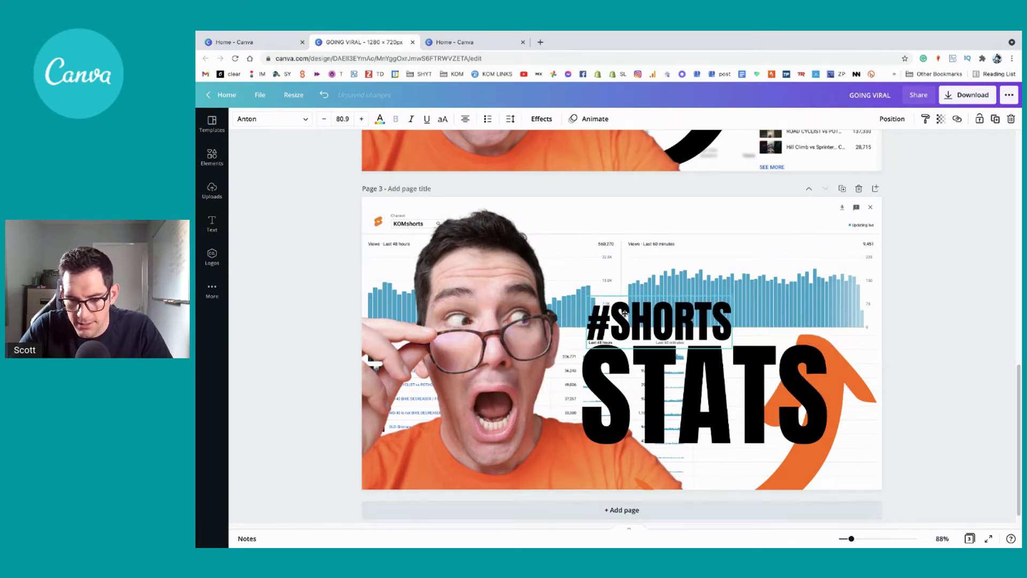
Enlarge the #SHORTS text to size 86.2 and slightly tighten its letter spacing.
{"action": "left_click", "coordinate": [768, 399]}
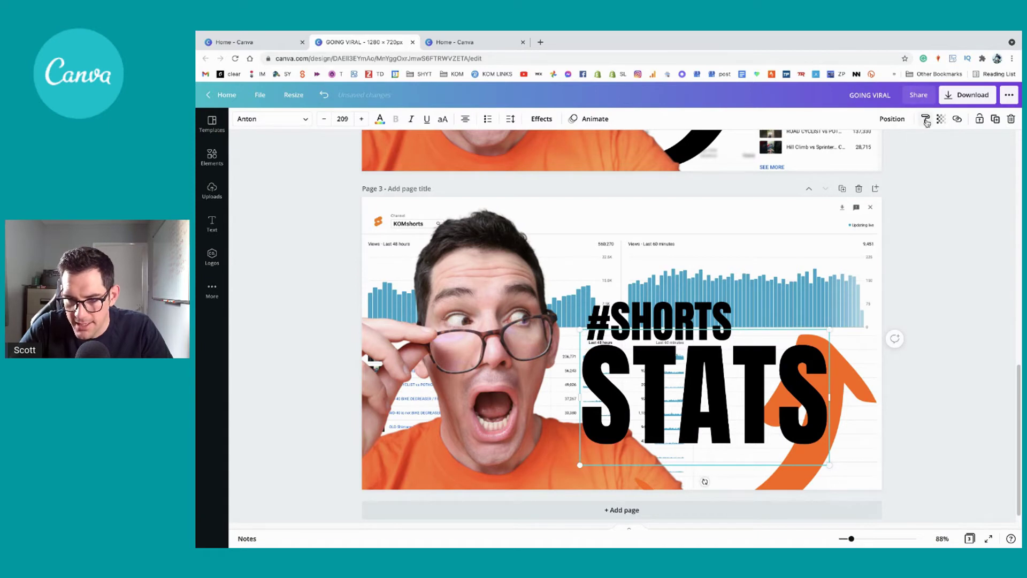
{"action": "left_click", "coordinate": [689, 315]}
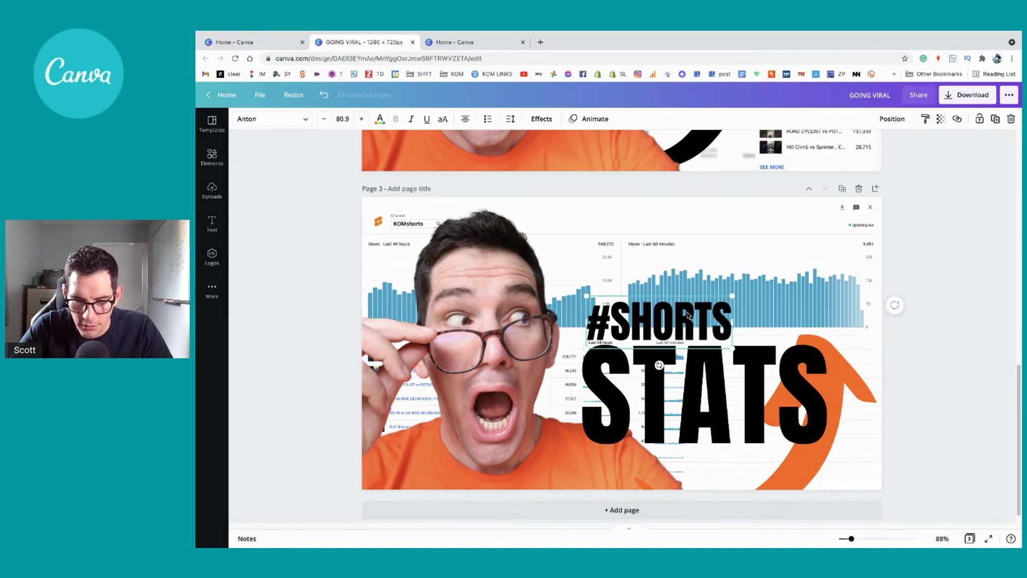
{"action": "mouse_move", "coordinate": [733, 296]}
{"action": "left_mouse_down"}
{"action": "mouse_move", "coordinate": [768, 283]}
{"action": "mouse_move", "coordinate": [742, 293]}
{"action": "left_mouse_up"}
{"action": "double_click", "coordinate": [690, 316]}
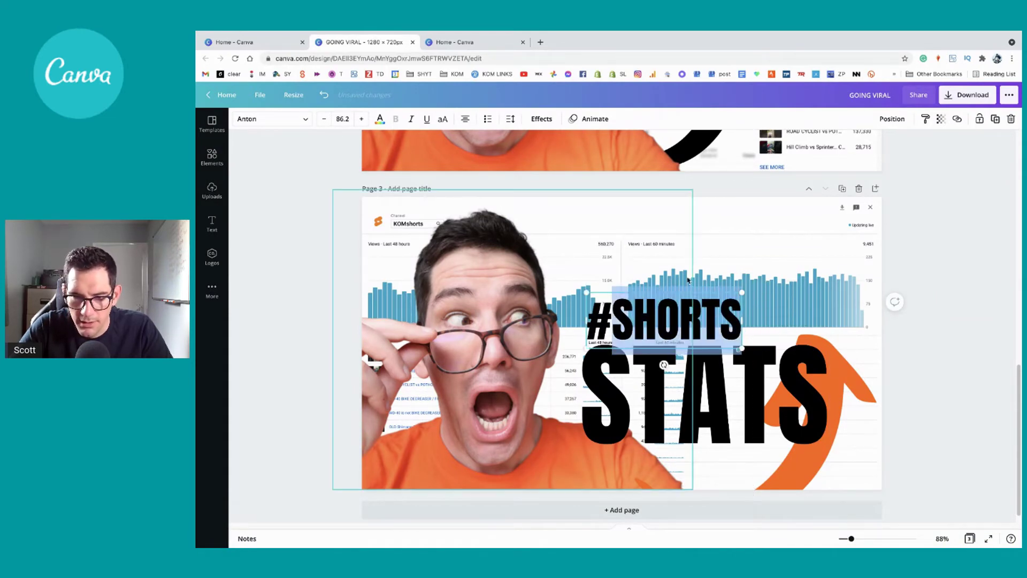
{"action": "left_click", "coordinate": [512, 119]}
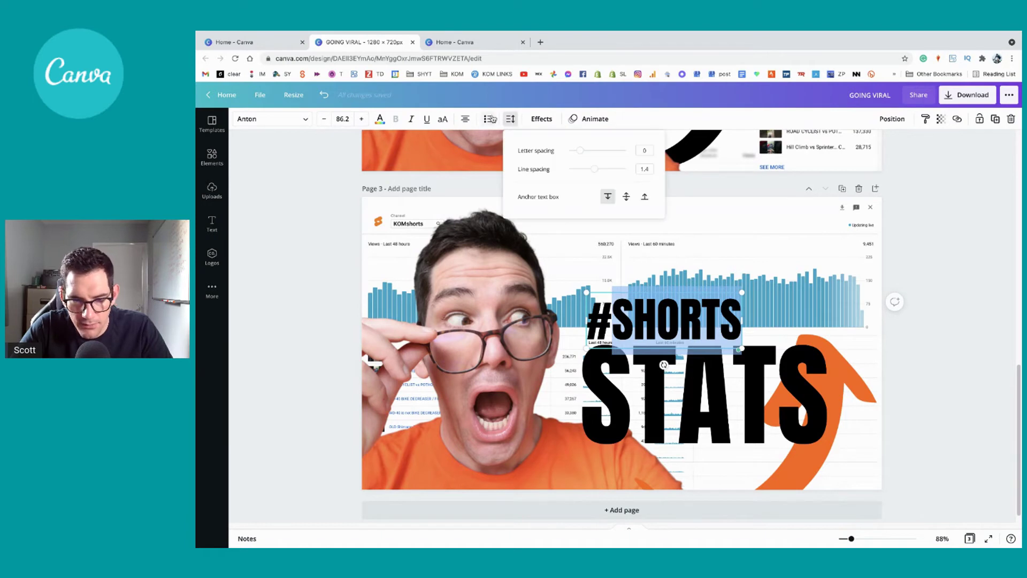
{"action": "left_click_drag", "start_coordinate": [583, 154], "coordinate": [580, 155]}
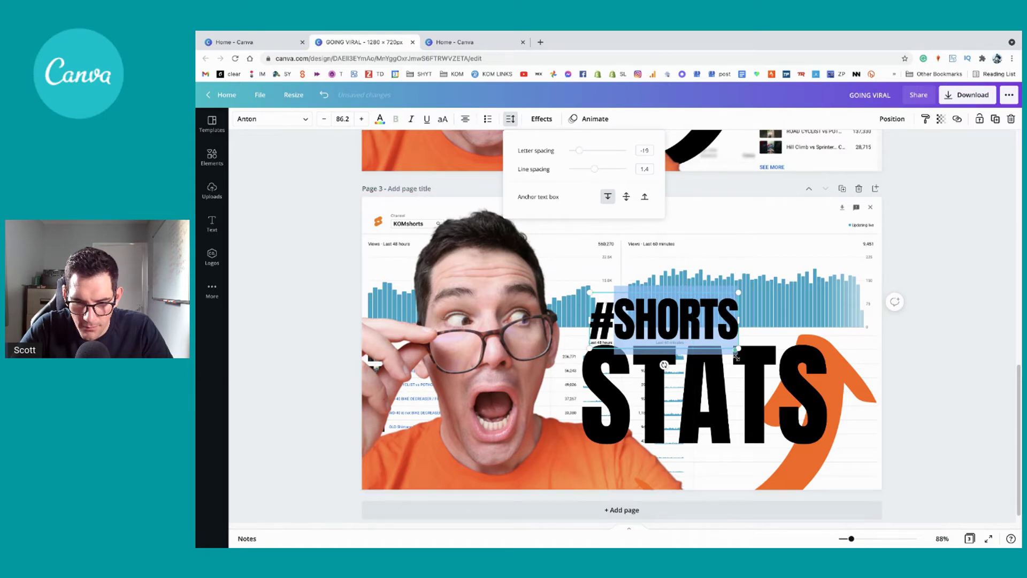
Slightly tighten the letter spacing of the STATS heading to match #SHORTS.
{"action": "left_click", "coordinate": [729, 385]}
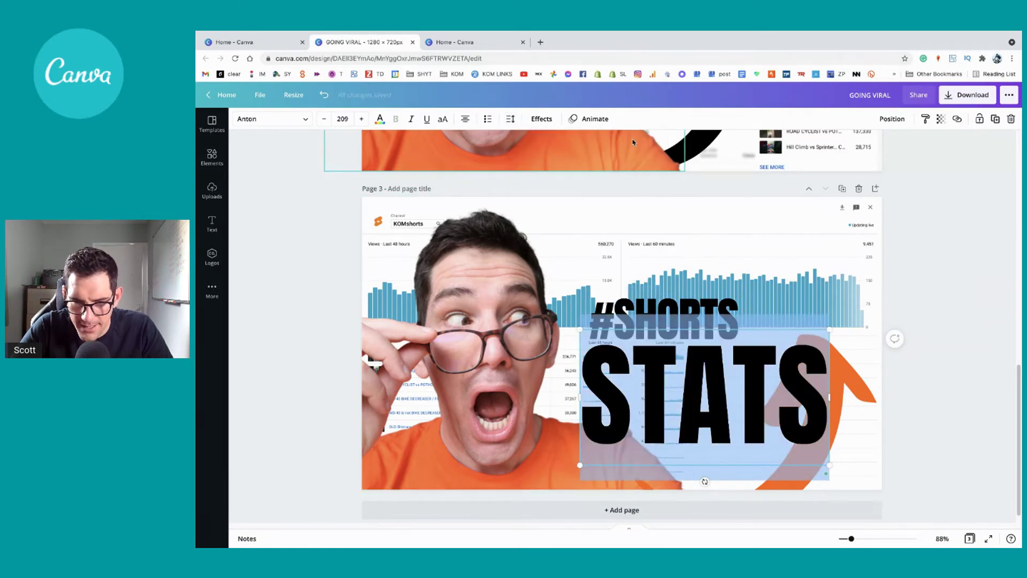
{"action": "left_click", "coordinate": [541, 119]}
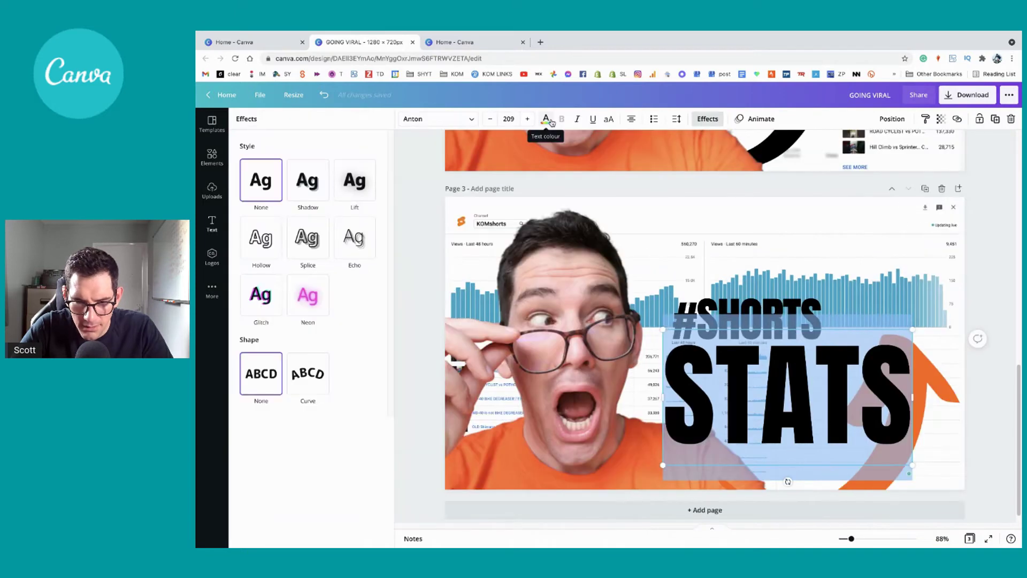
{"action": "left_click", "coordinate": [705, 118]}
{"action": "left_click", "coordinate": [510, 119]}
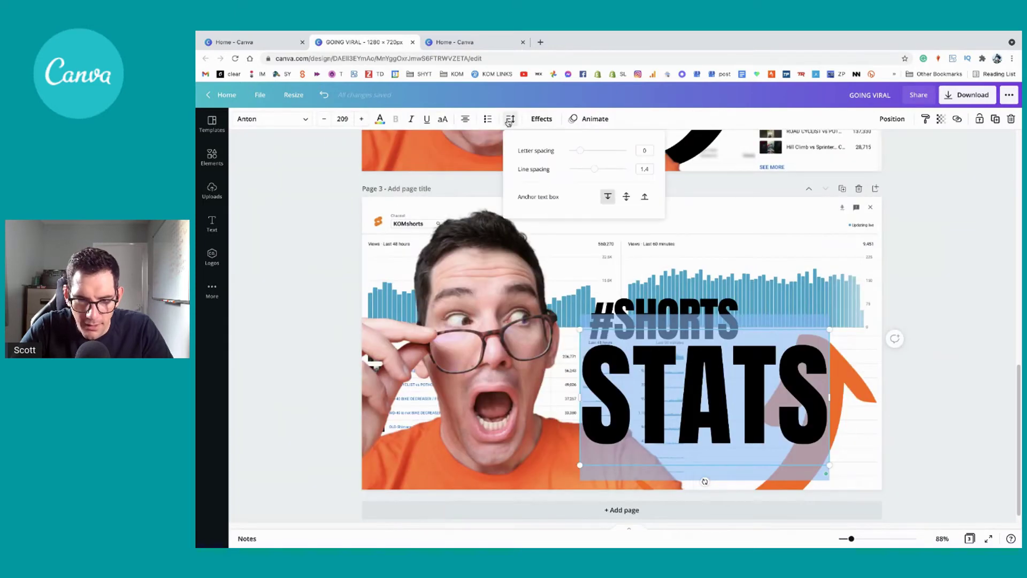
{"action": "left_click_drag", "start_coordinate": [582, 151], "coordinate": [579, 155]}
{"action": "left_click", "coordinate": [749, 228]}
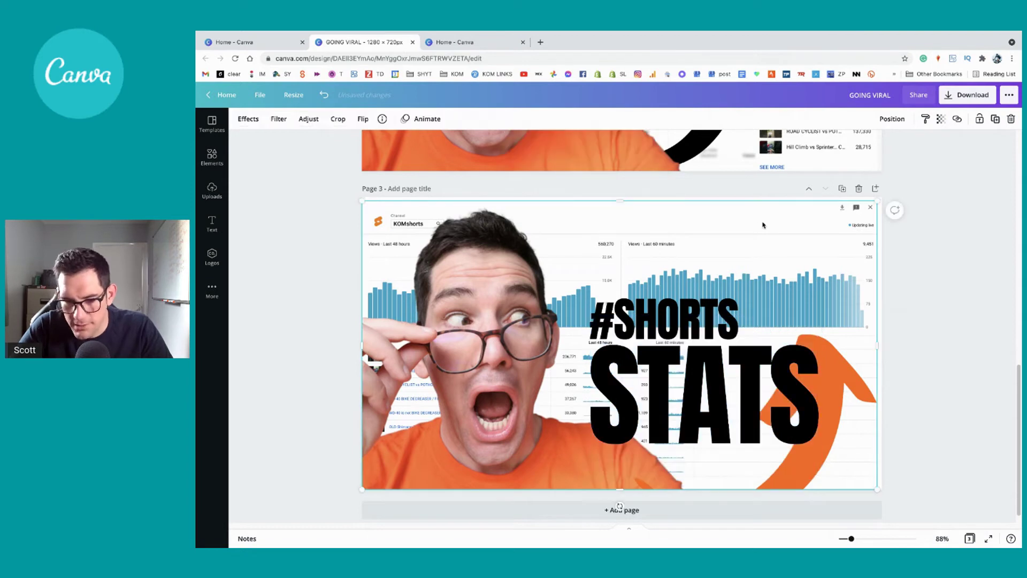
Scale down the orange arrow and move it to the page's lower-right corner so its head shows beside STATS.
{"action": "left_click", "coordinate": [753, 426]}
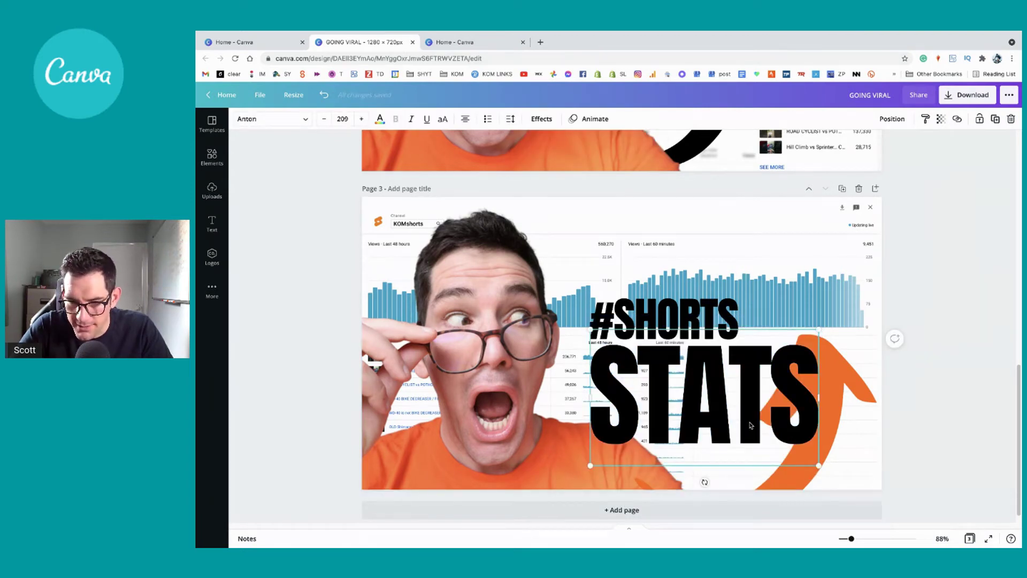
{"action": "left_click", "coordinate": [822, 448]}
{"action": "left_click", "coordinate": [846, 394]}
{"action": "left_click_drag", "start_coordinate": [839, 381], "coordinate": [848, 394]}
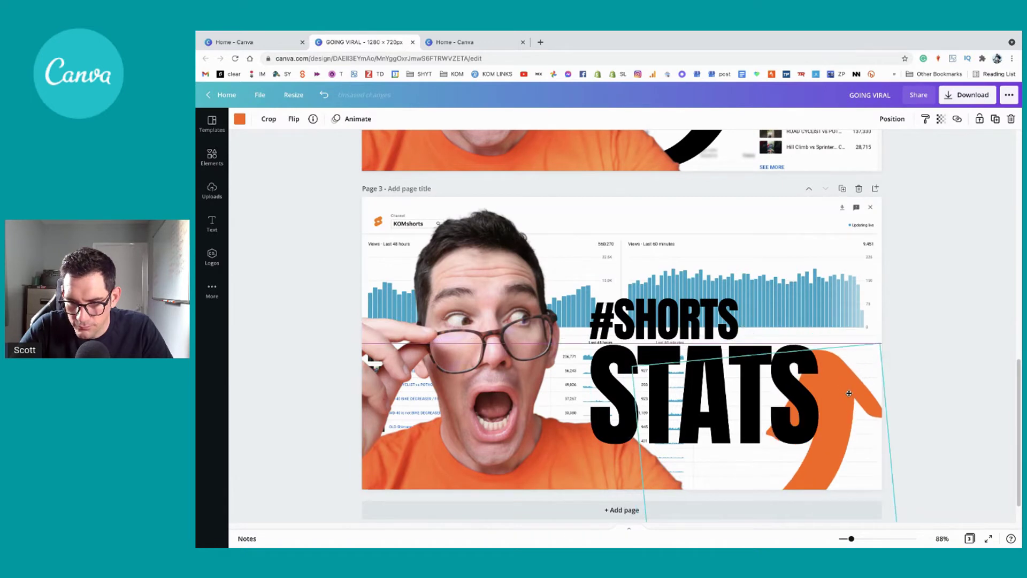
{"action": "left_click_drag", "start_coordinate": [879, 347], "coordinate": [844, 383]}
{"action": "left_click_drag", "start_coordinate": [831, 423], "coordinate": [874, 405]}
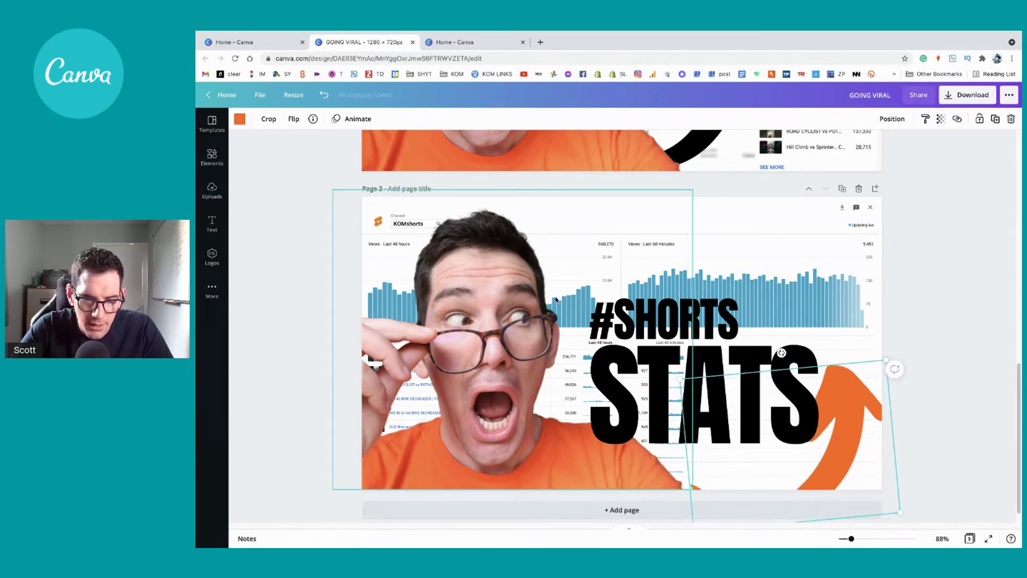
Enlarge the analytics screenshot slightly so it fills all of page 3 as the background.
{"action": "left_click", "coordinate": [762, 230]}
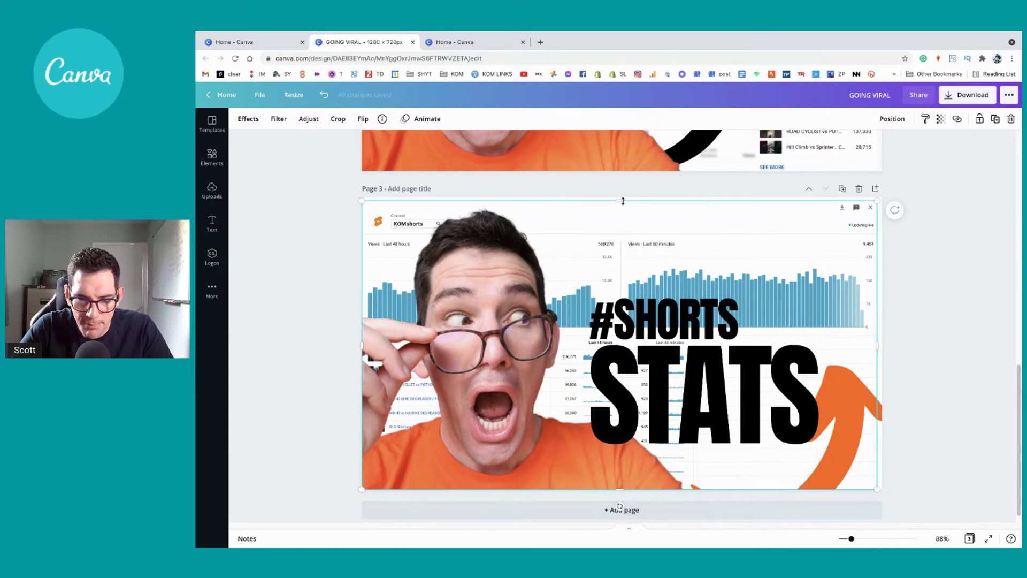
{"action": "left_click_drag", "start_coordinate": [877, 200], "coordinate": [876, 199]}
{"action": "left_click", "coordinate": [335, 248]}
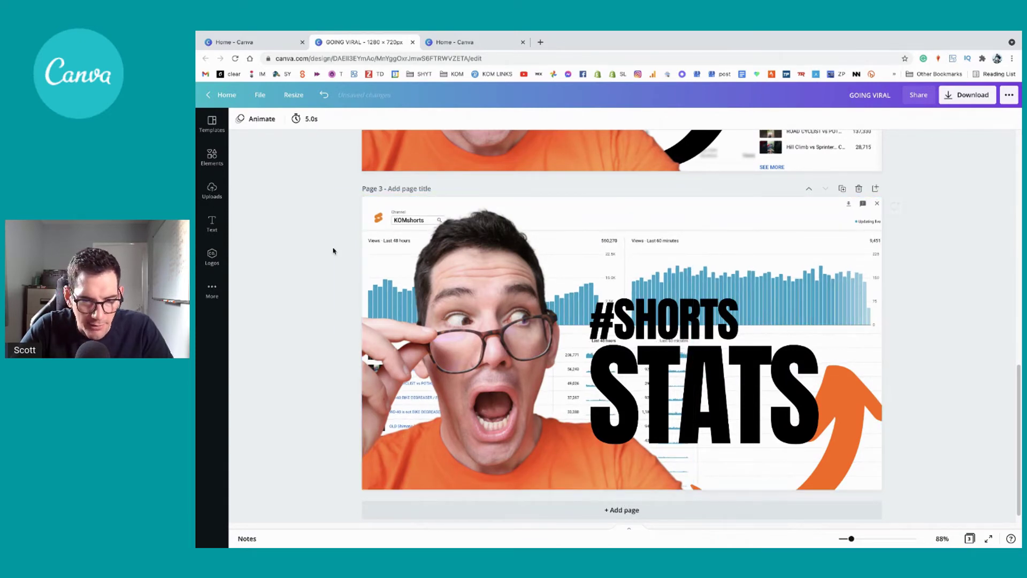
Select the analytics background on page 3 and bring up its Duotone and ColorMix effects.
{"action": "left_click", "coordinate": [634, 225]}
{"action": "left_click", "coordinate": [782, 235]}
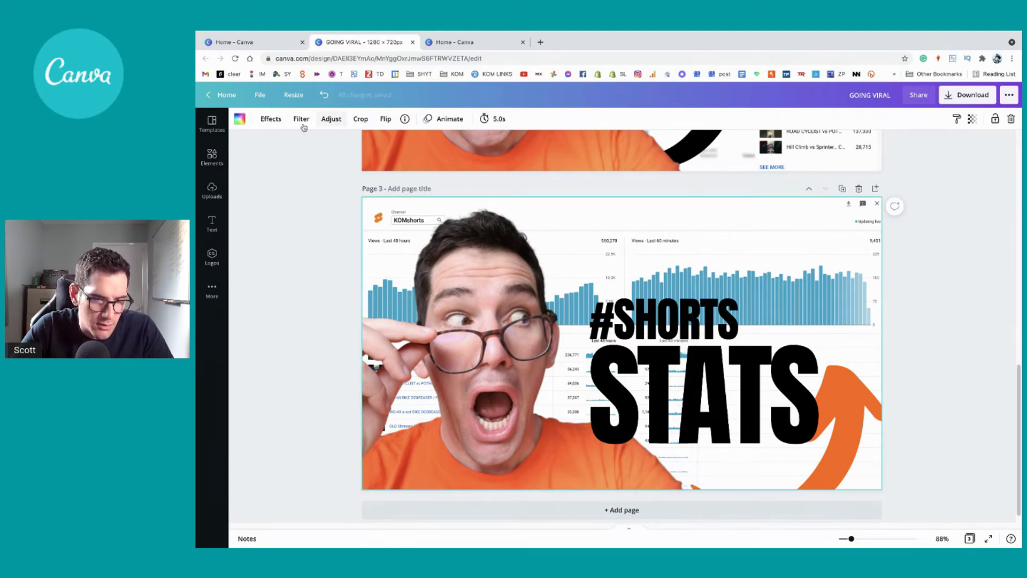
{"action": "left_click", "coordinate": [279, 123]}
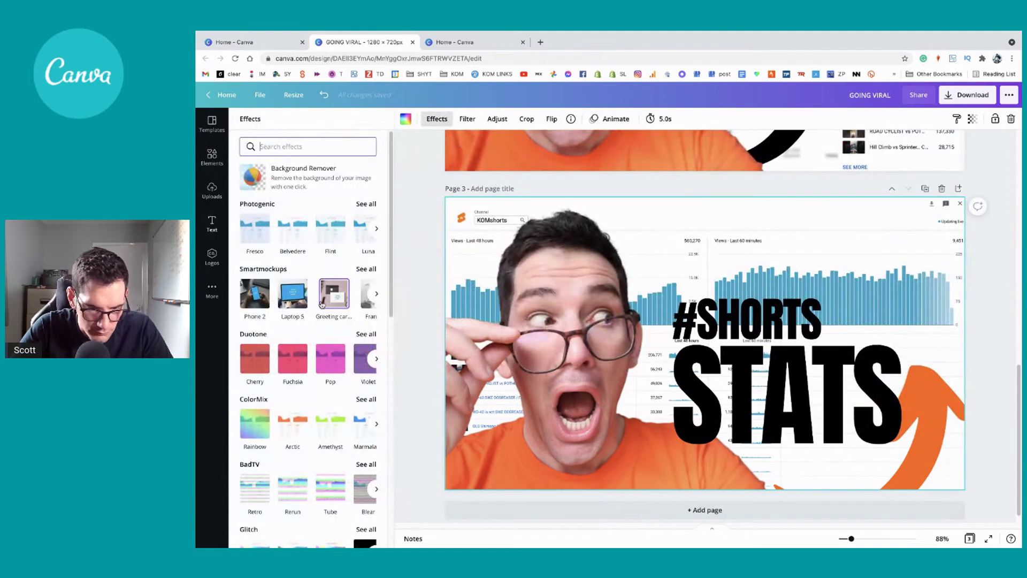
{"action": "scroll", "coordinate": [284, 279], "scroll_direction": "down", "scroll_amount": 5}
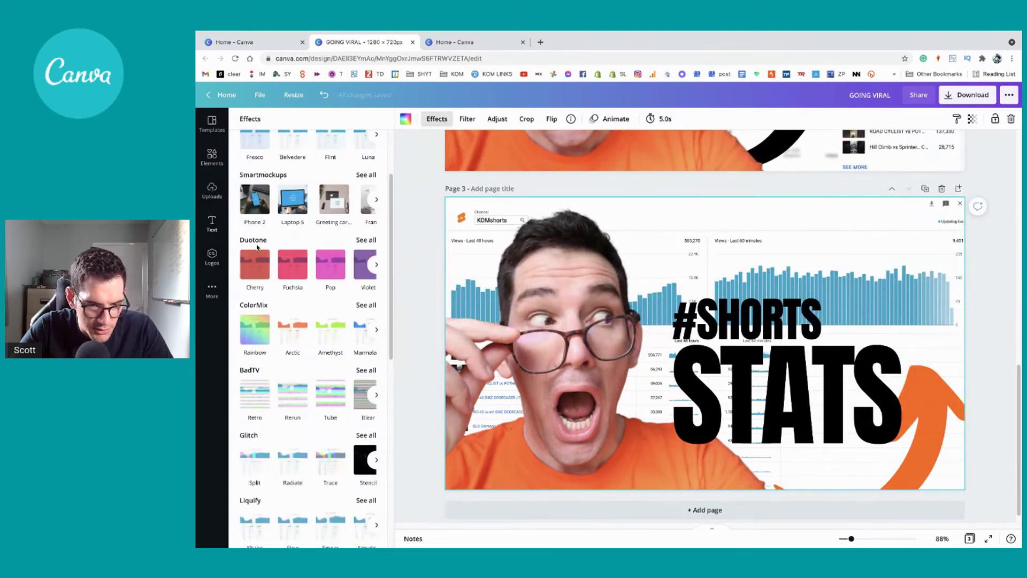
Try the Dawn duotone and the Arctic ColorMix effect on the analytics background.
{"action": "left_click", "coordinate": [376, 265]}
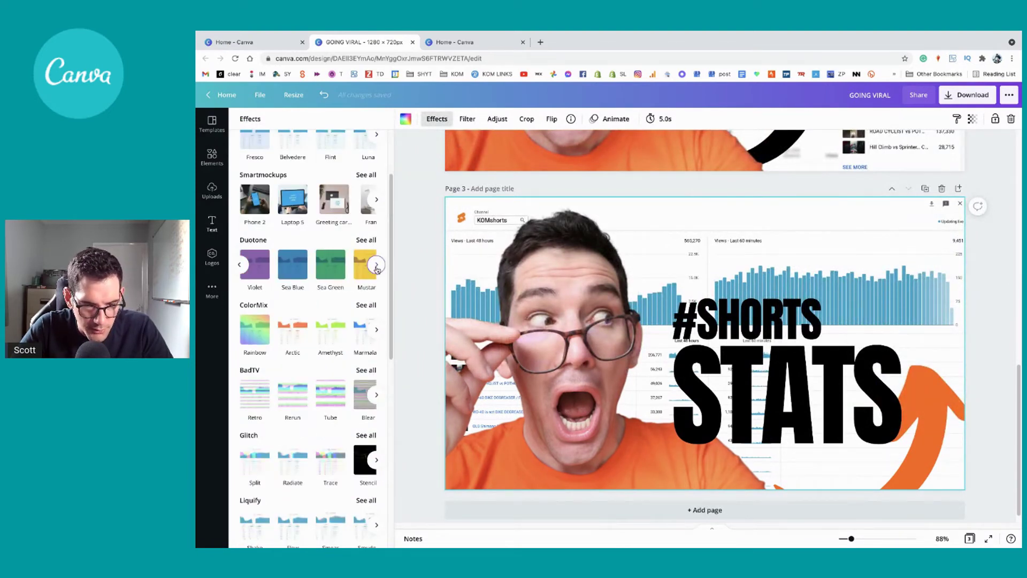
{"action": "left_click", "coordinate": [376, 266]}
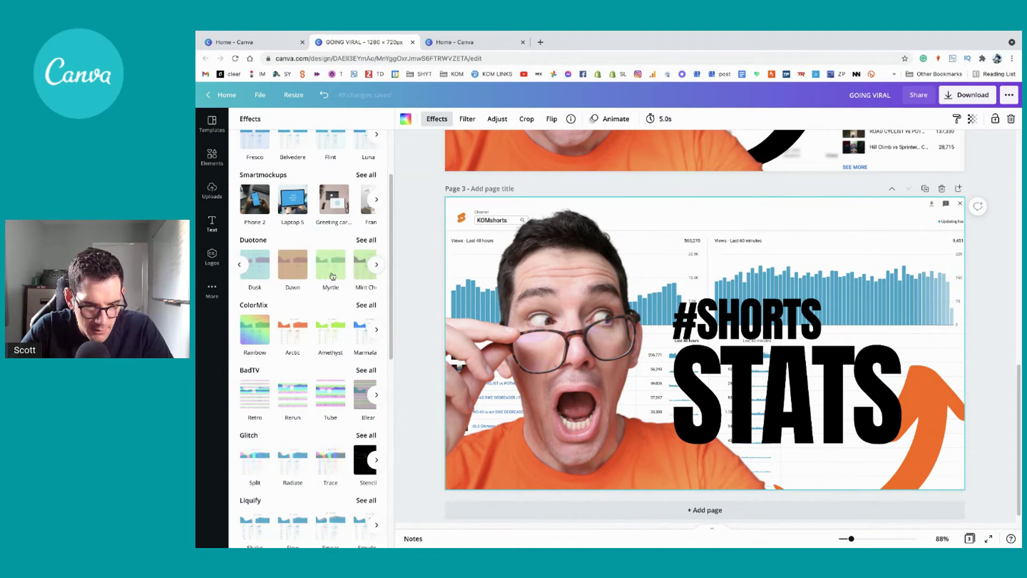
{"action": "left_click", "coordinate": [293, 267]}
{"action": "left_click", "coordinate": [240, 264]}
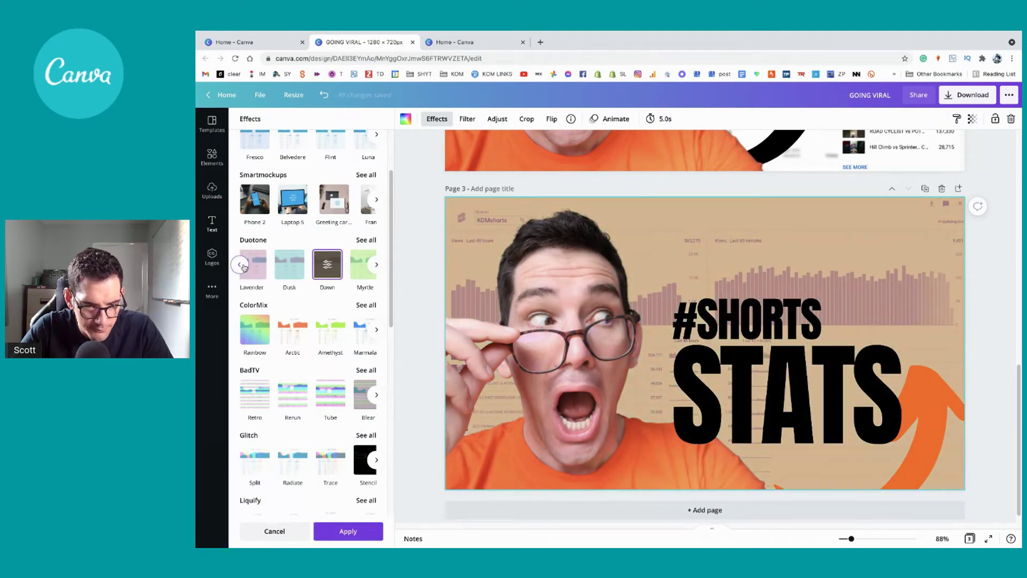
{"action": "left_click", "coordinate": [239, 265]}
{"action": "left_click", "coordinate": [239, 264]}
{"action": "left_click", "coordinate": [290, 338]}
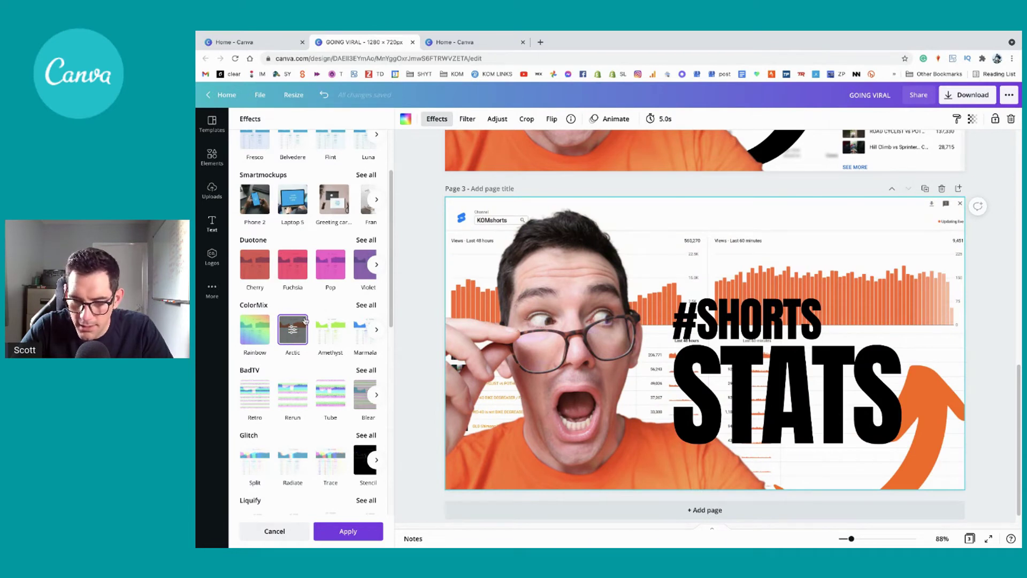
Give the analytics background the Cherry duotone and set its highlights to the red from the document colours.
{"action": "left_click", "coordinate": [251, 262]}
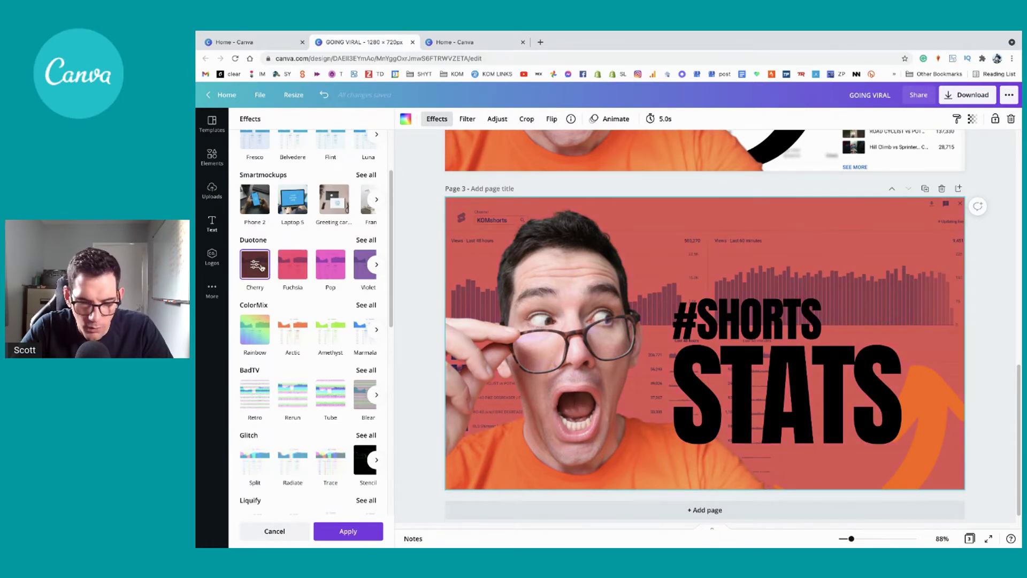
{"action": "left_click", "coordinate": [261, 267]}
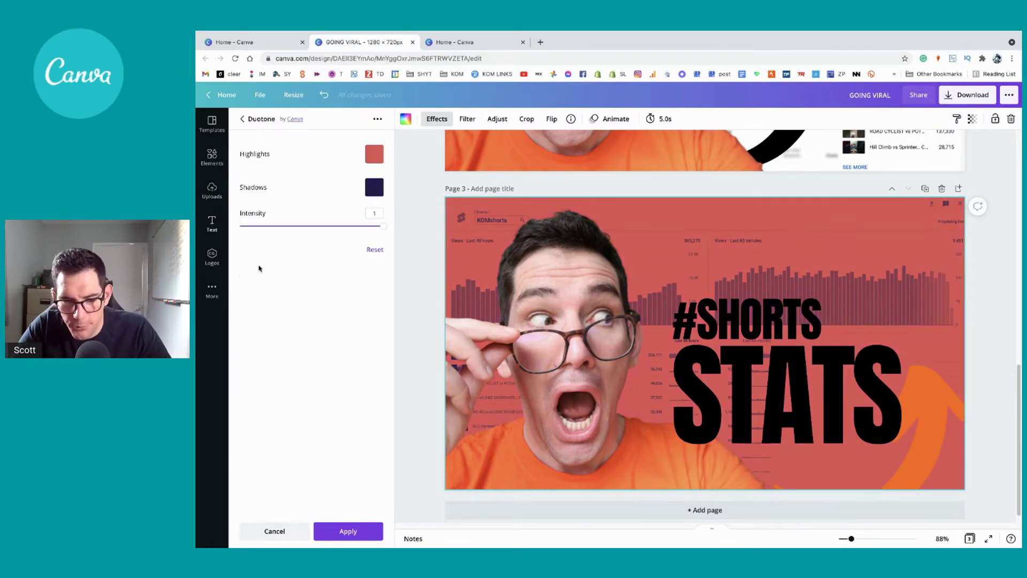
{"action": "left_click", "coordinate": [374, 155]}
{"action": "left_click", "coordinate": [423, 195]}
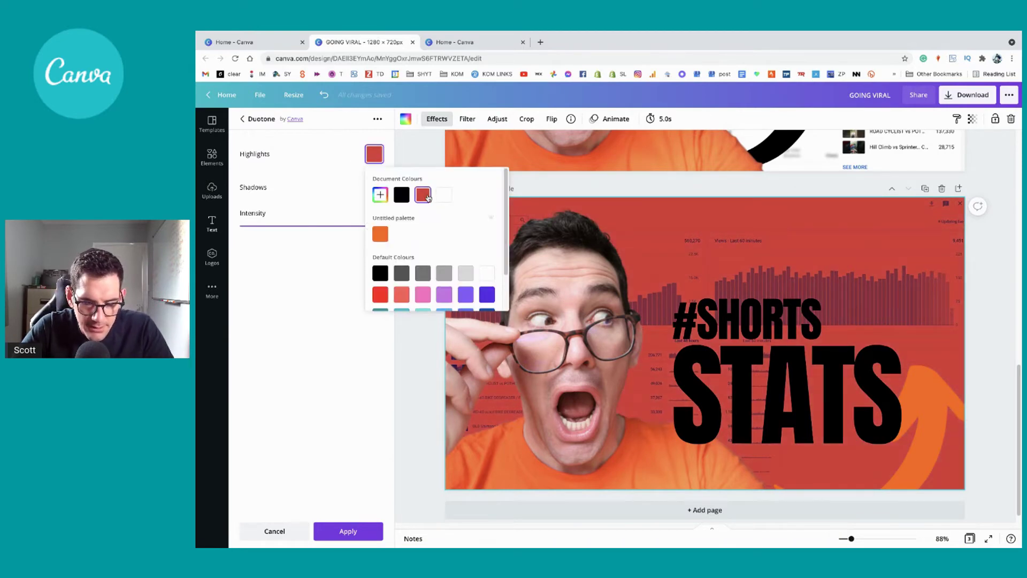
{"action": "left_click", "coordinate": [329, 282]}
Compare with page 1, try white, red and pink as the duotone's shadow colour, and settle on black.
{"action": "scroll", "coordinate": [583, 315], "scroll_direction": "up", "scroll_amount": 2}
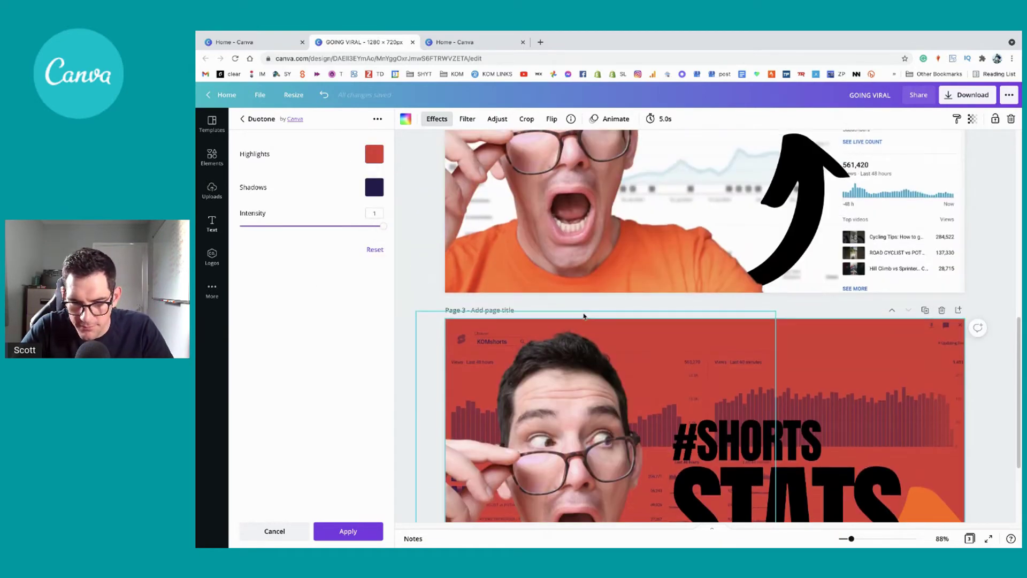
{"action": "scroll", "coordinate": [583, 315], "scroll_direction": "up", "scroll_amount": 8}
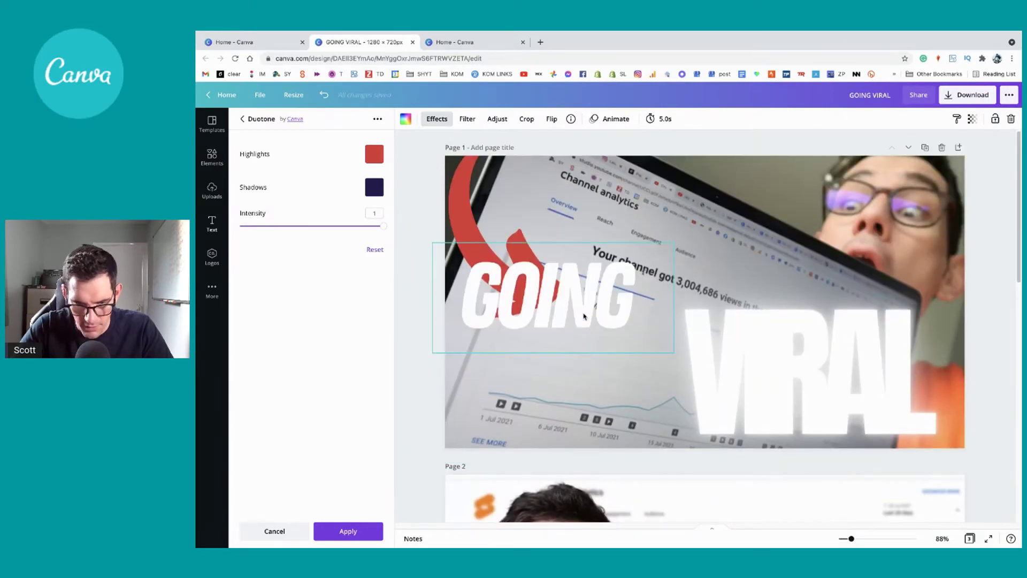
{"action": "scroll", "coordinate": [456, 213], "scroll_direction": "down", "scroll_amount": 10}
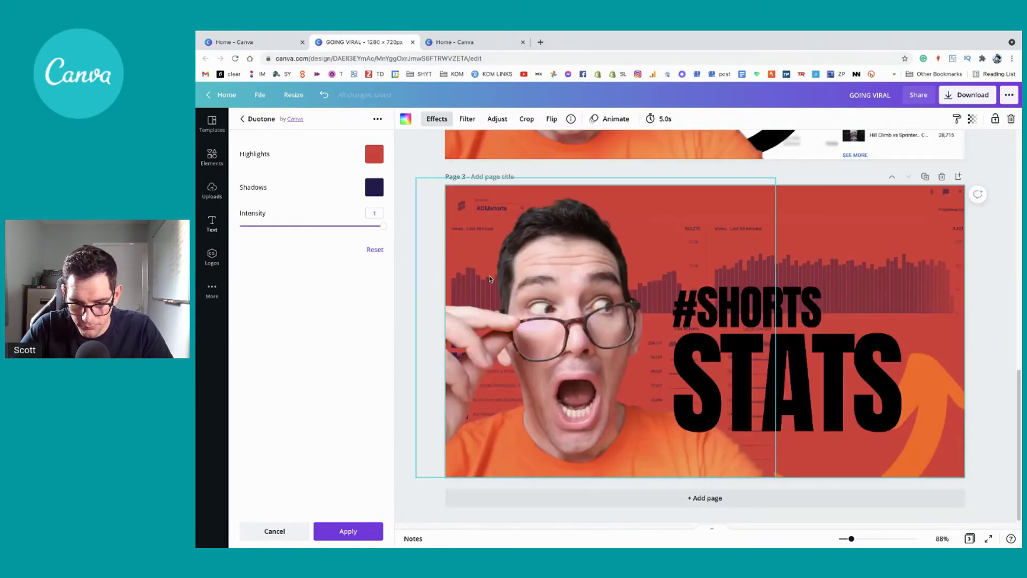
{"action": "left_click", "coordinate": [375, 188]}
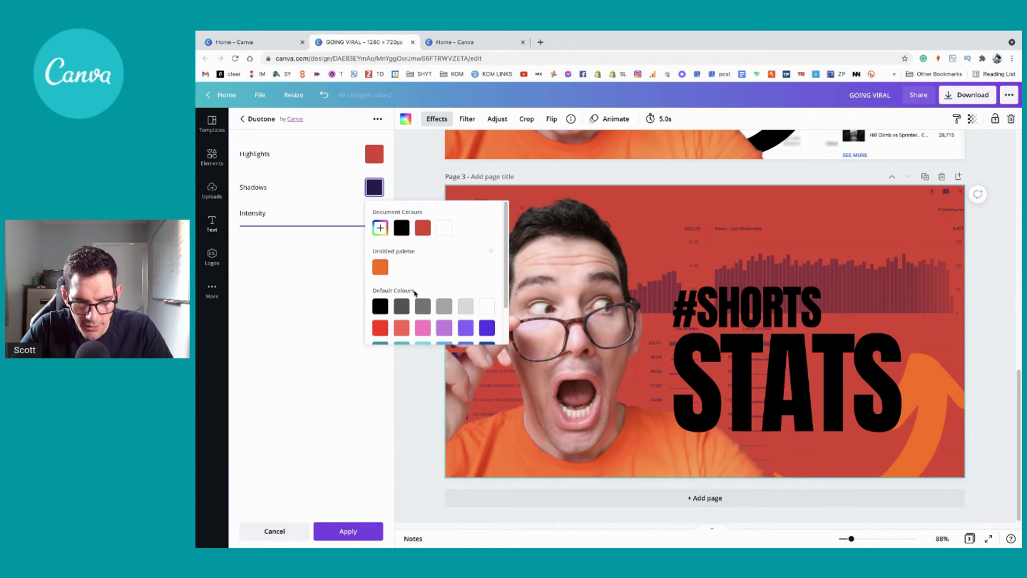
{"action": "left_click", "coordinate": [491, 309]}
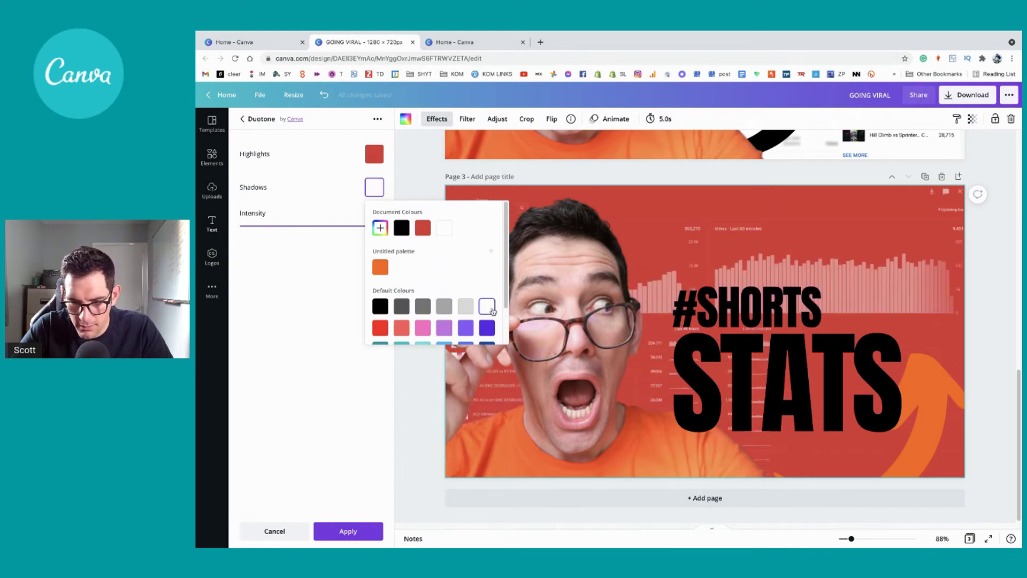
{"action": "left_click", "coordinate": [406, 328]}
{"action": "left_click", "coordinate": [381, 329]}
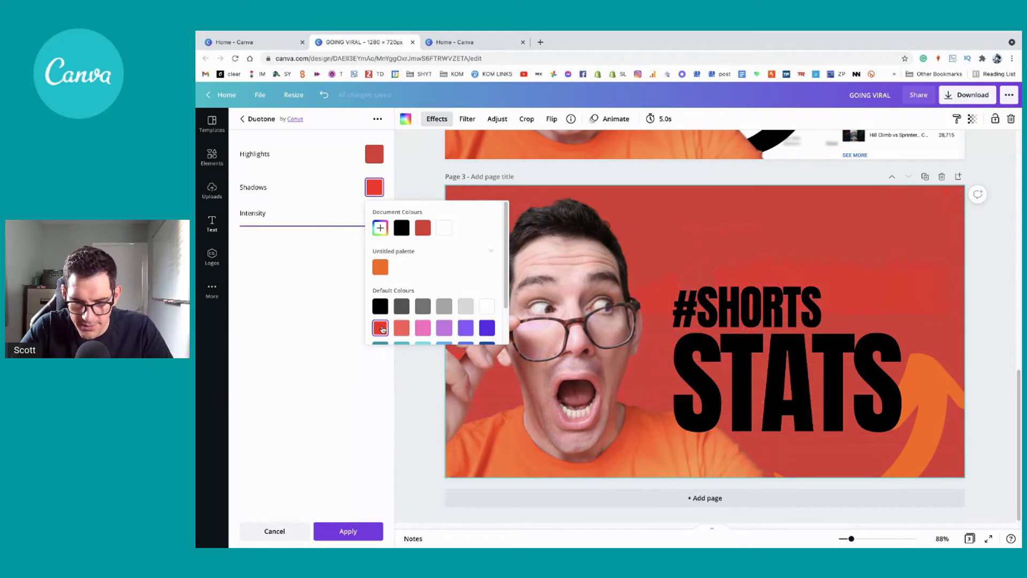
{"action": "left_click", "coordinate": [444, 326]}
{"action": "left_click", "coordinate": [423, 327]}
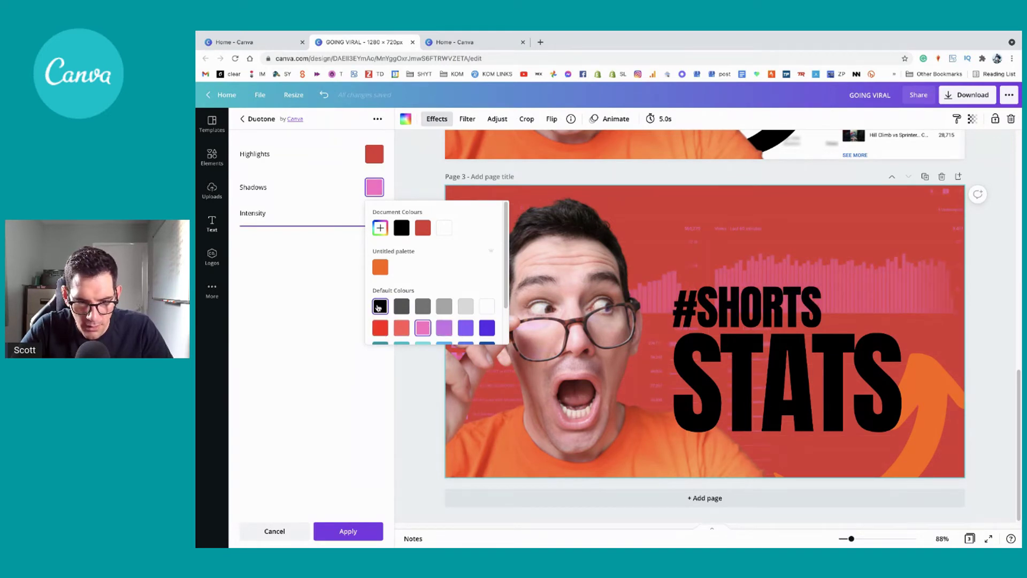
{"action": "left_click", "coordinate": [379, 306]}
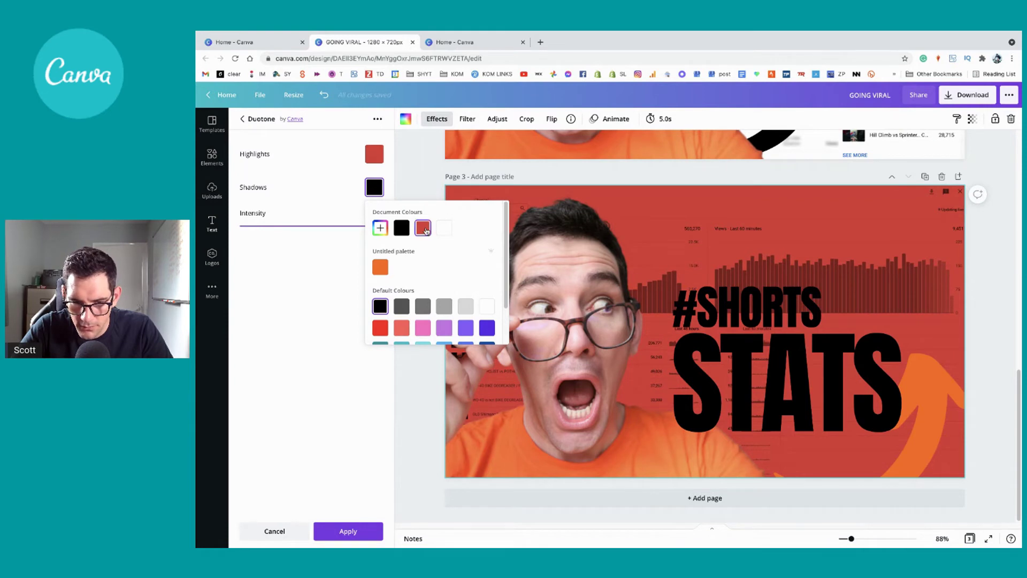
{"action": "left_click", "coordinate": [829, 247]}
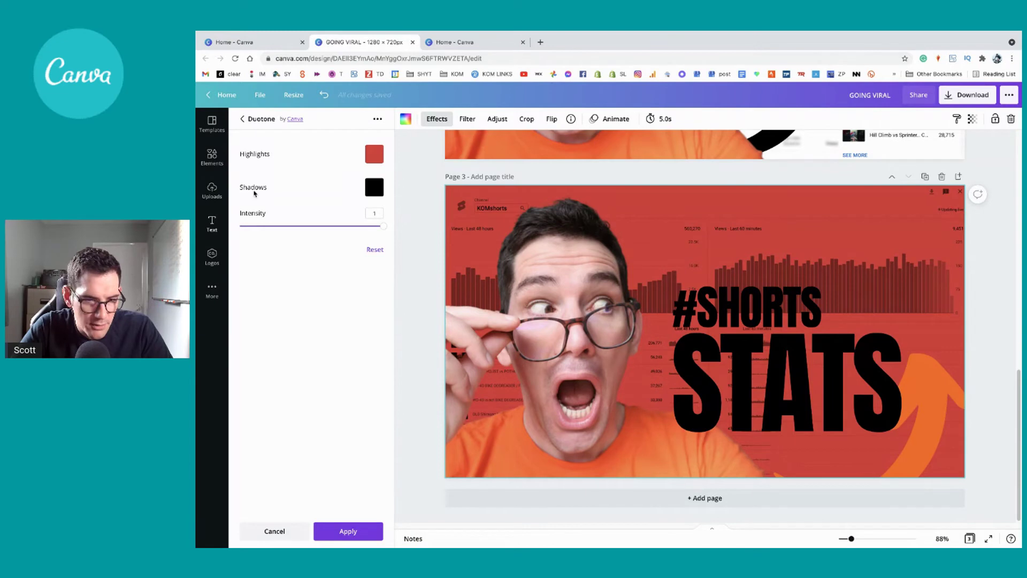
Turn the page 3 portrait black and white by setting its saturation to -100, and enlarge the portrait very slightly.
{"action": "left_click", "coordinate": [618, 329]}
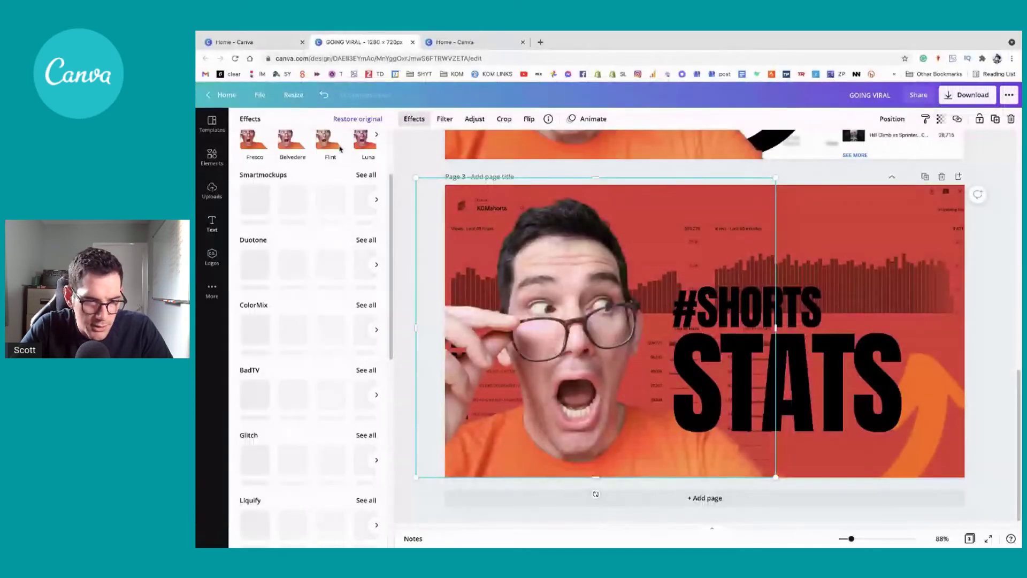
{"action": "scroll", "coordinate": [303, 201], "scroll_direction": "up", "scroll_amount": 2}
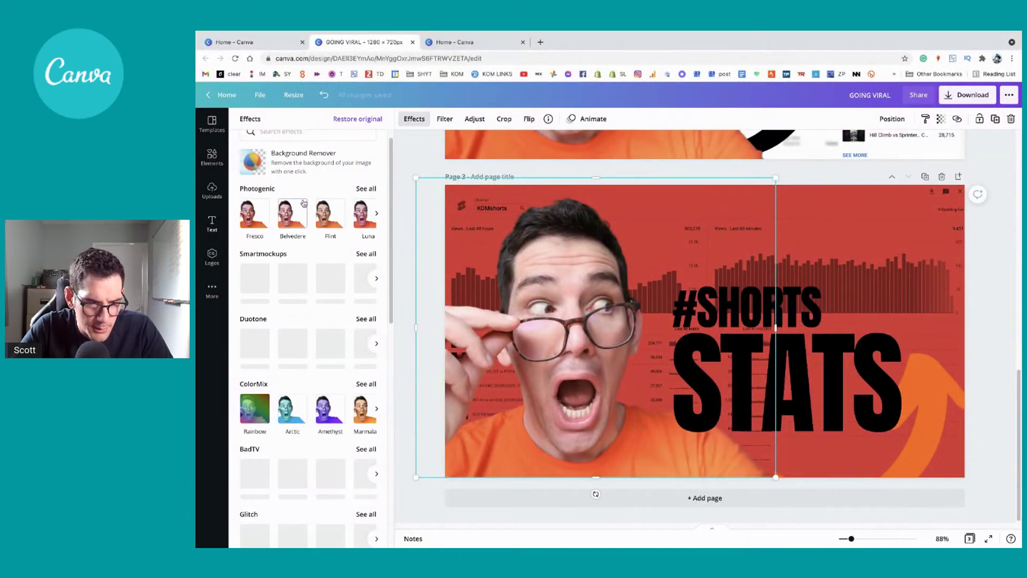
{"action": "left_click", "coordinate": [376, 213]}
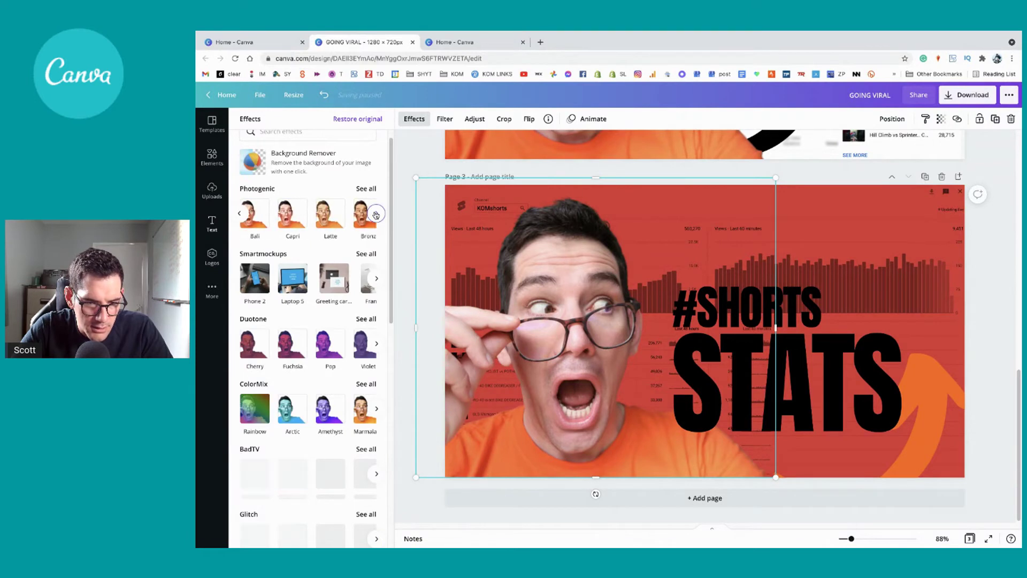
{"action": "left_click", "coordinate": [483, 119]}
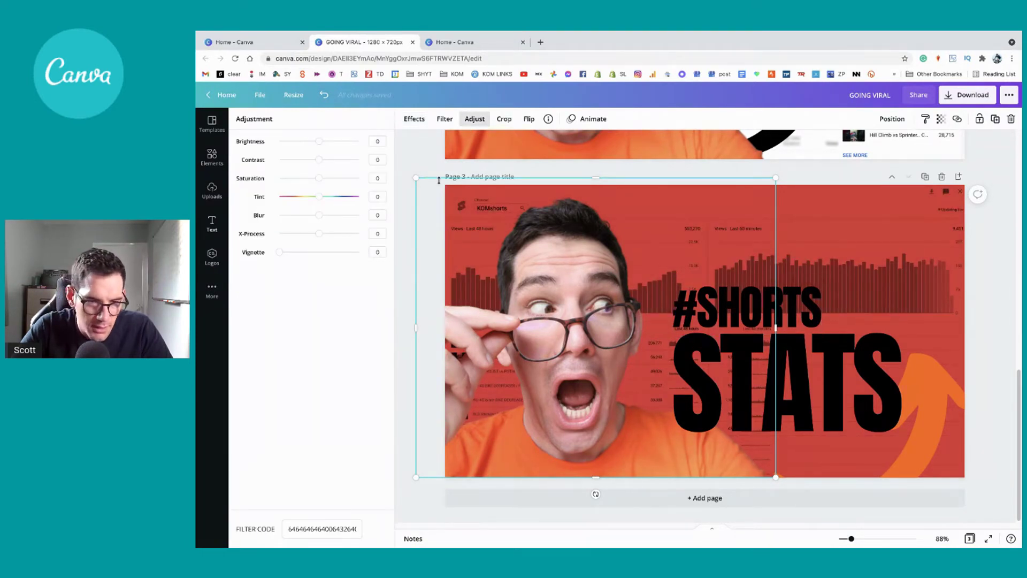
{"action": "left_click_drag", "start_coordinate": [319, 180], "coordinate": [229, 179]}
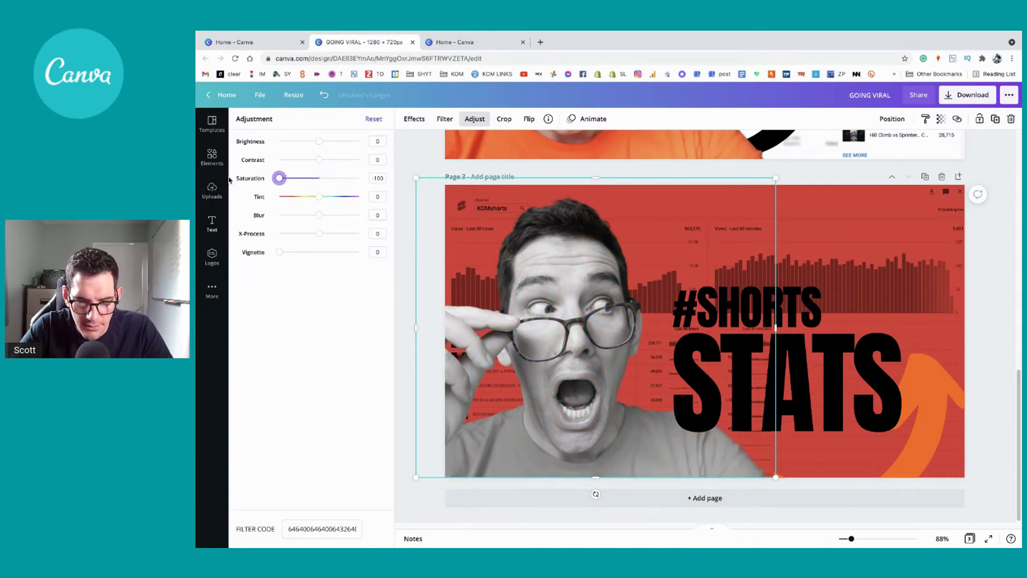
{"action": "left_click", "coordinate": [609, 359]}
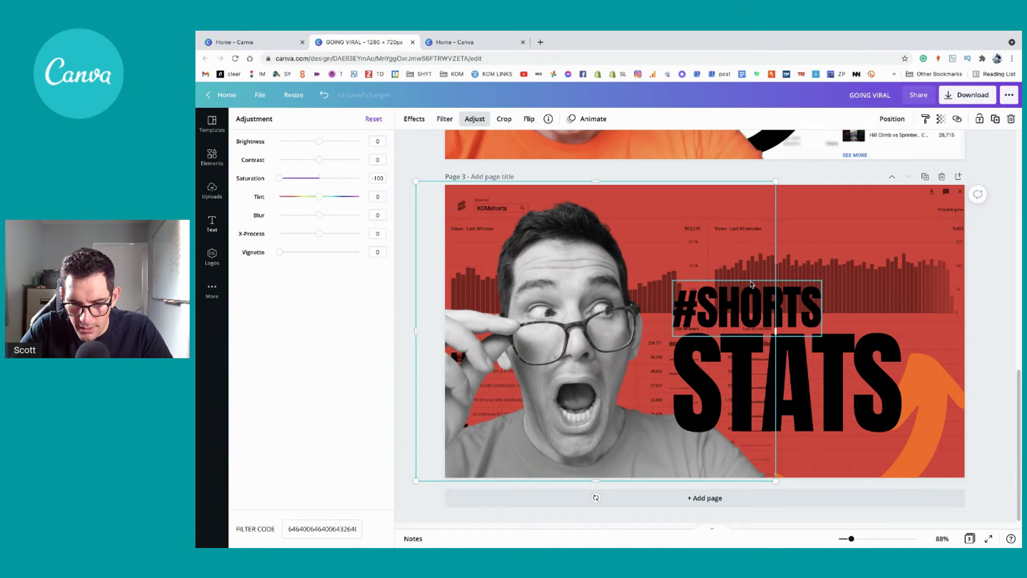
{"action": "left_click_drag", "start_coordinate": [774, 180], "coordinate": [781, 177]}
Recolour both title texts, #SHORTS and STATS, white from the document colours.
{"action": "left_click", "coordinate": [818, 396]}
{"action": "left_click", "coordinate": [726, 313]}
{"action": "left_click", "coordinate": [702, 349], "text": "shift"}
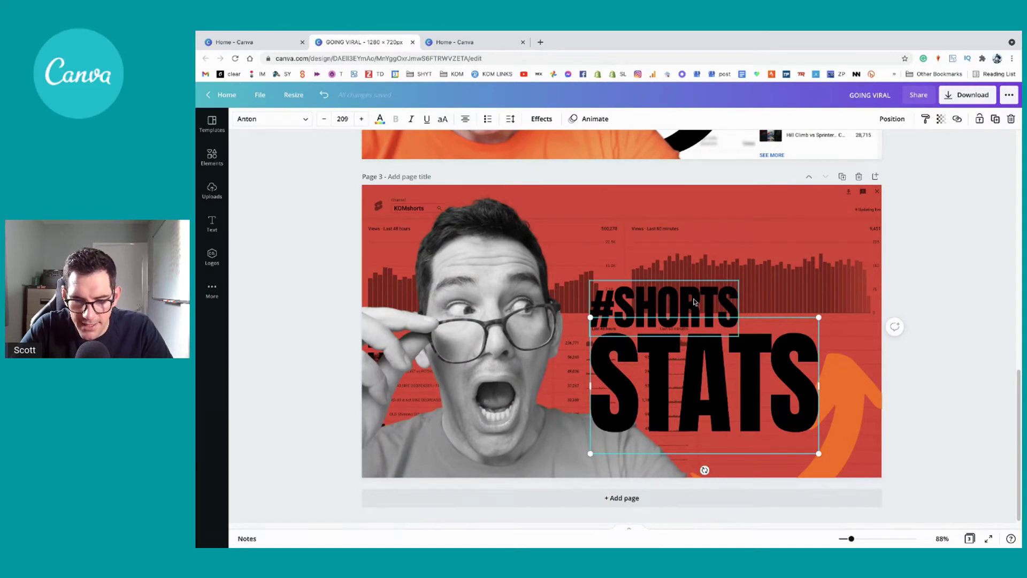
{"action": "left_click", "coordinate": [380, 119]}
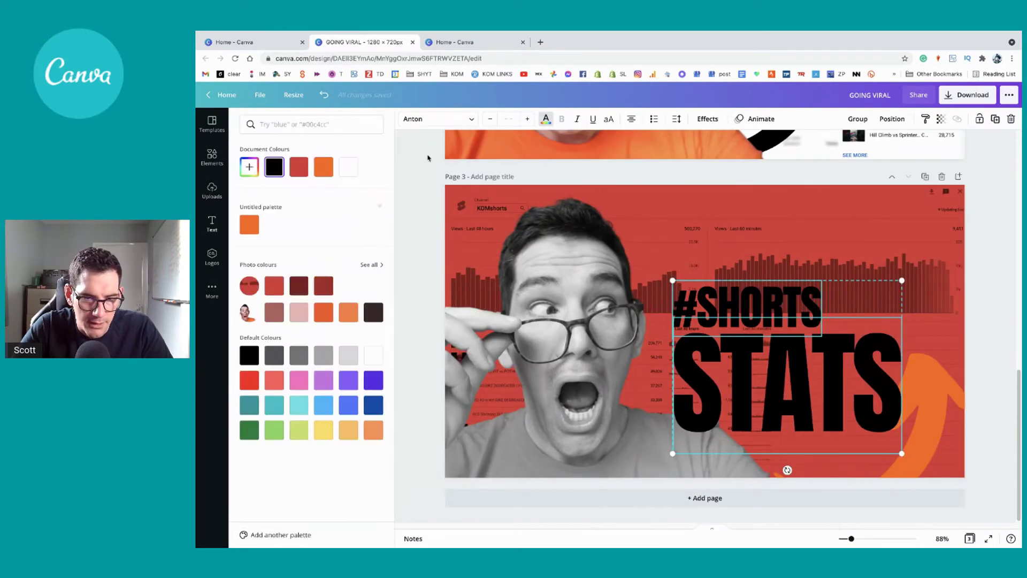
{"action": "left_click", "coordinate": [348, 167]}
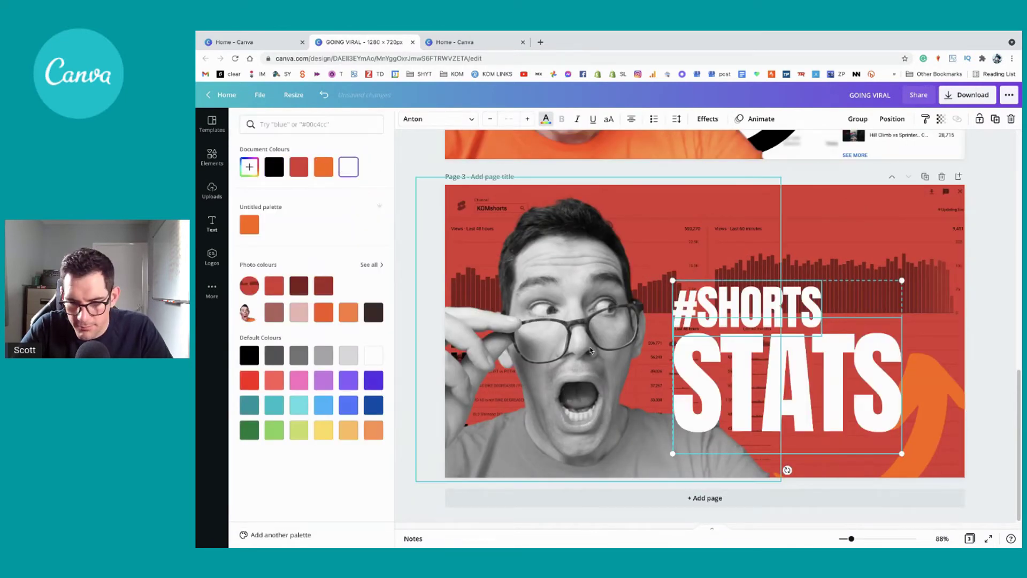
{"action": "left_click", "coordinate": [954, 325]}
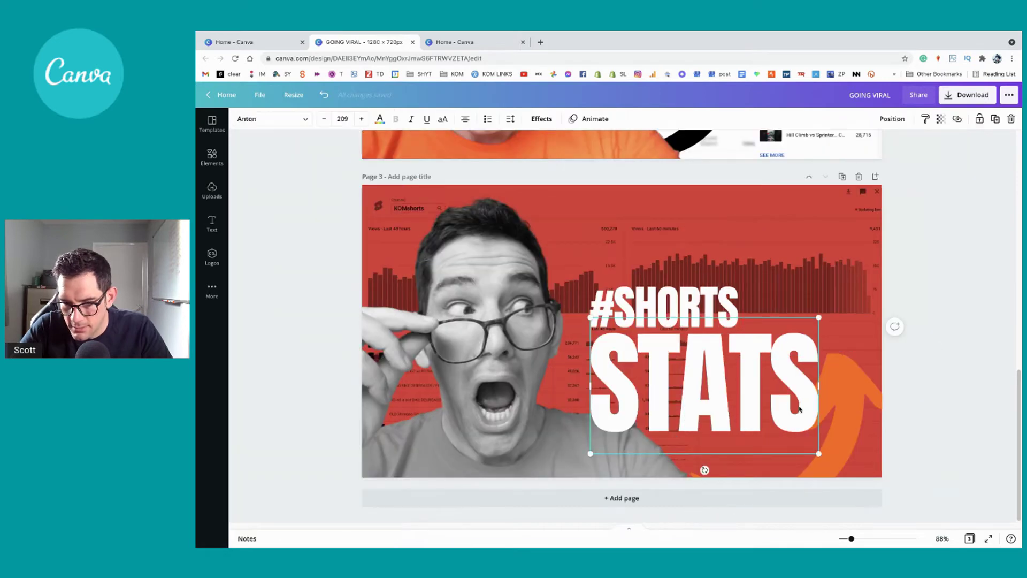
{"action": "left_click", "coordinate": [720, 403]}
Try page 3 without the orange arrow by deleting it, and undo the deletion.
{"action": "left_click_drag", "start_coordinate": [847, 539], "coordinate": [841, 541]}
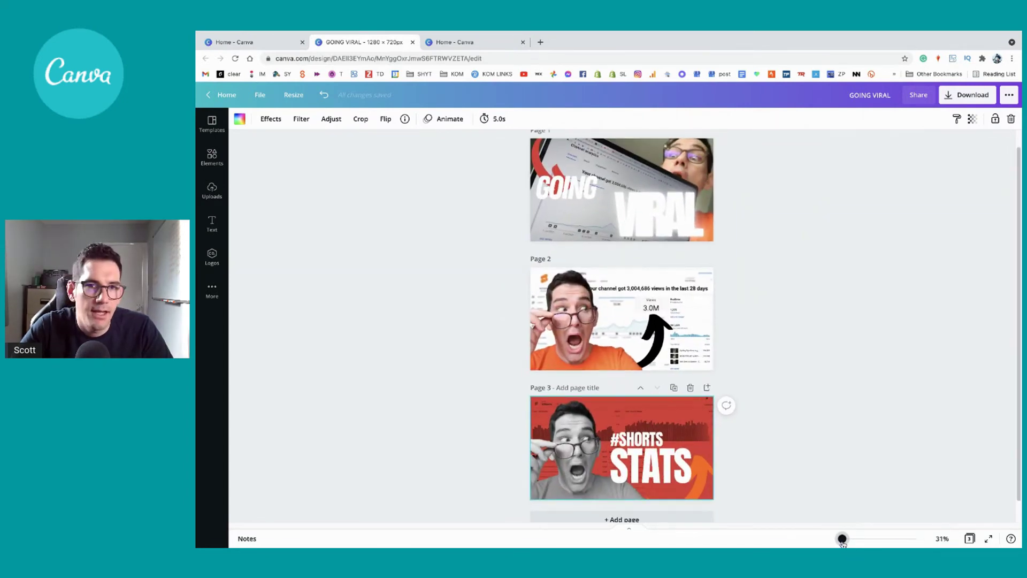
{"action": "scroll", "coordinate": [824, 435], "scroll_direction": "down", "scroll_amount": 1}
{"action": "left_click", "coordinate": [697, 452]}
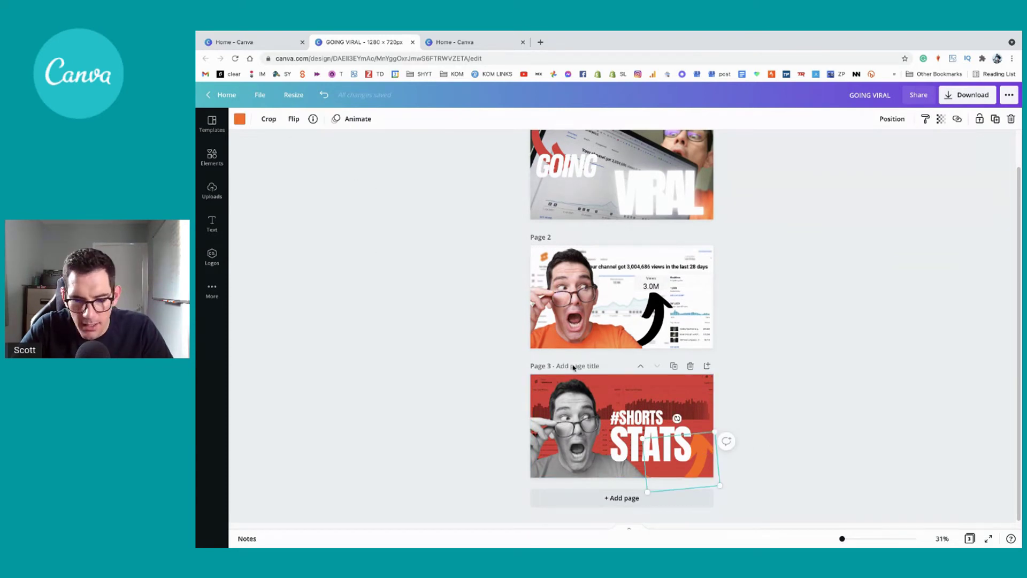
{"action": "key", "text": "Delete"}
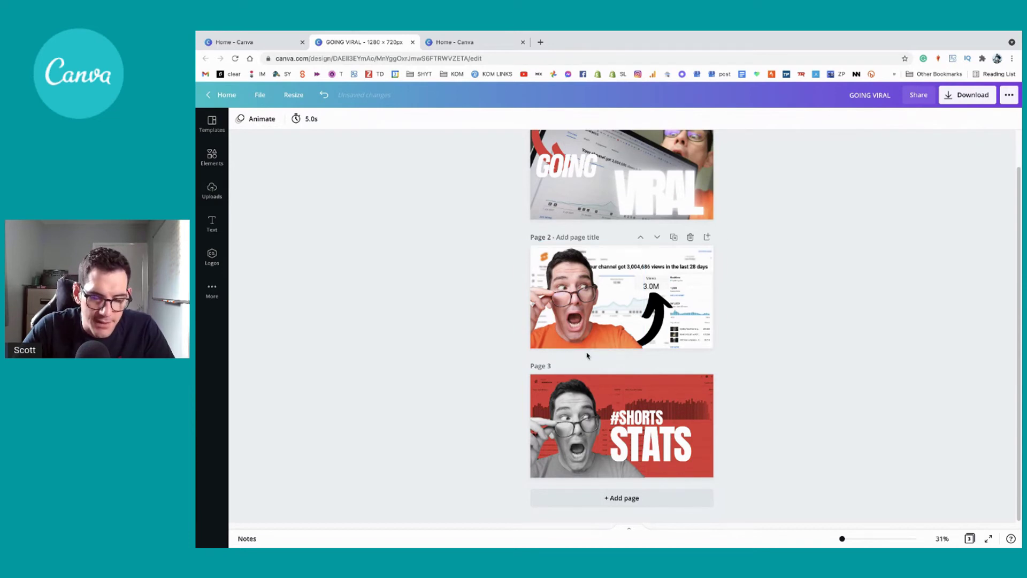
{"action": "key", "text": "ctrl+a"}
{"action": "key", "text": "ctrl+z"}
Shrink and slightly rotate the orange arrow on page 3, and recolour it black from the document colours.
{"action": "left_click", "coordinate": [704, 450]}
{"action": "mouse_move", "coordinate": [704, 449]}
{"action": "left_mouse_down"}
{"action": "mouse_move", "coordinate": [708, 441]}
{"action": "mouse_move", "coordinate": [704, 458]}
{"action": "left_mouse_up"}
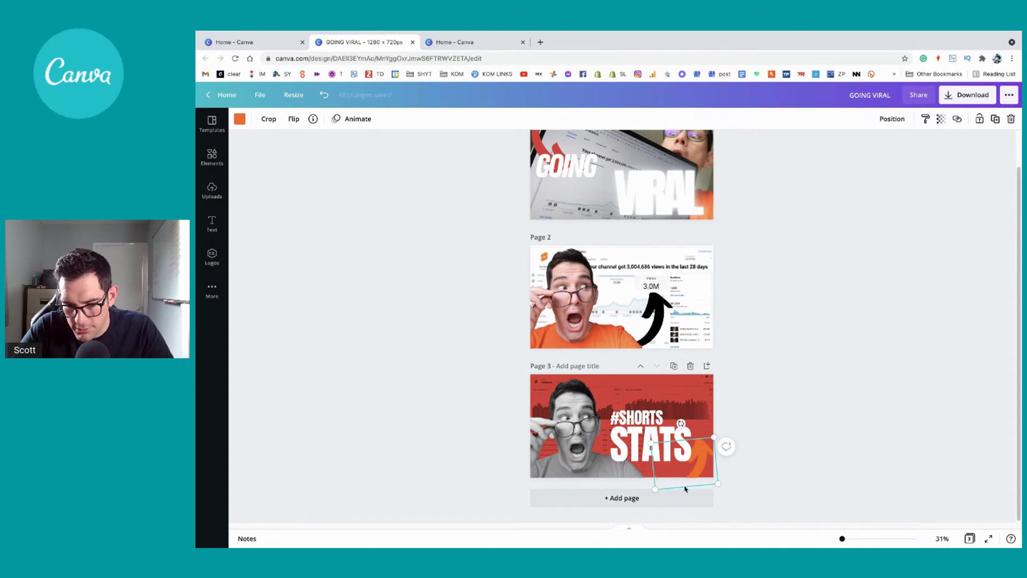
{"action": "left_click_drag", "start_coordinate": [680, 423], "coordinate": [677, 422]}
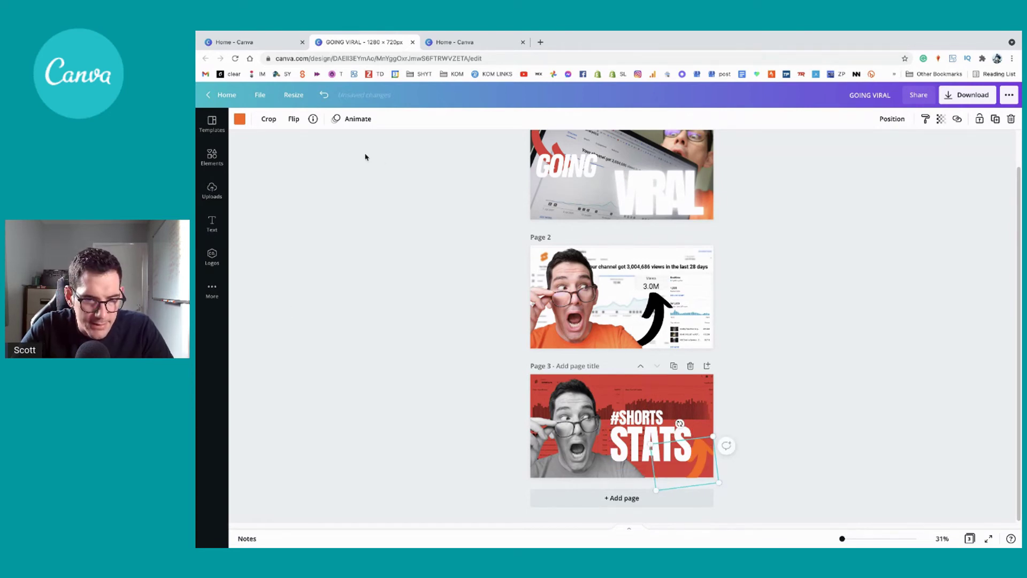
{"action": "left_click", "coordinate": [240, 119]}
{"action": "left_click", "coordinate": [274, 168]}
{"action": "left_click", "coordinate": [704, 366]}
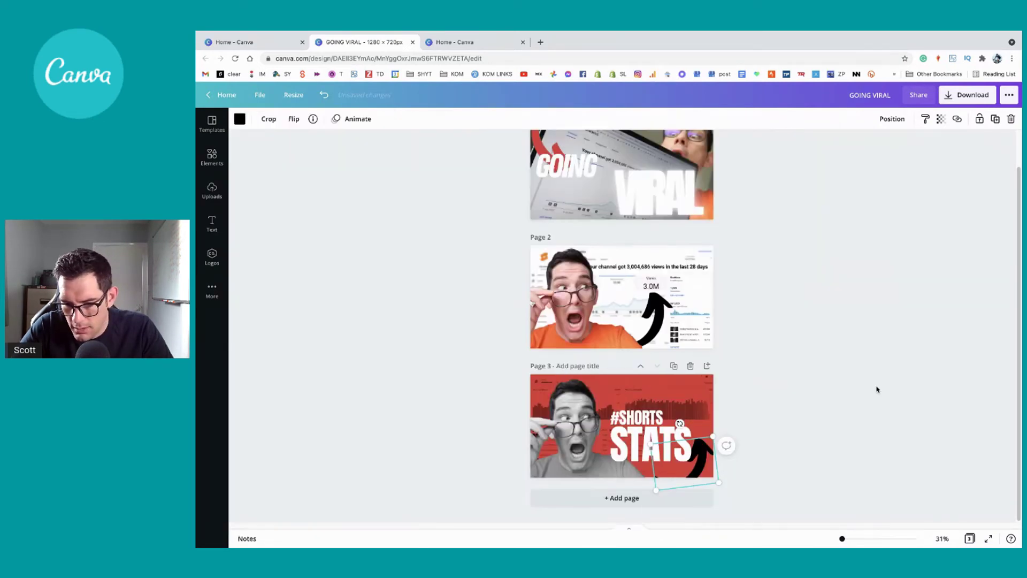
Adjust the page 3 portrait to brightness -9, contrast 79 and blur -3.
{"action": "left_click", "coordinate": [568, 421]}
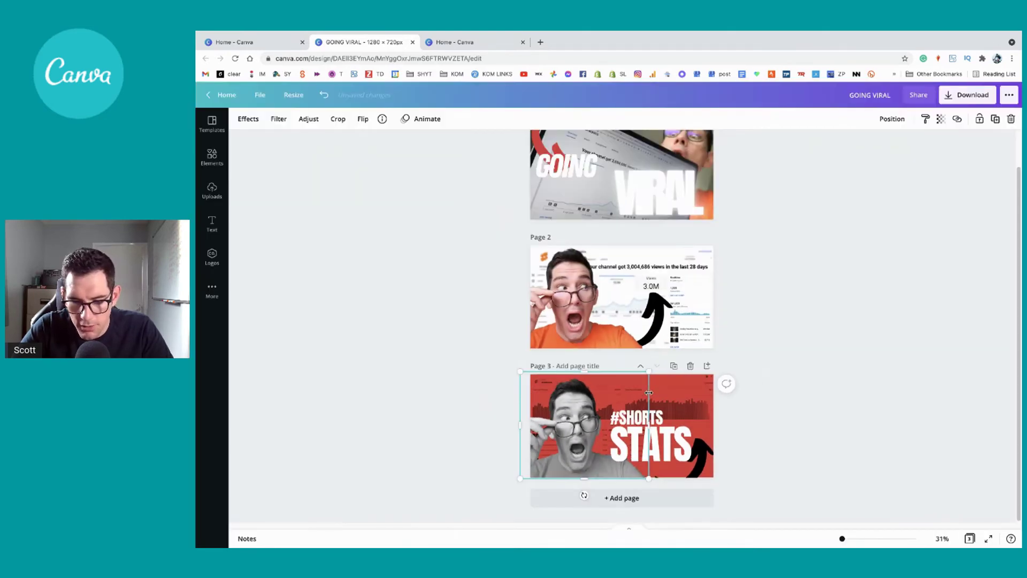
{"action": "left_click", "coordinate": [853, 539]}
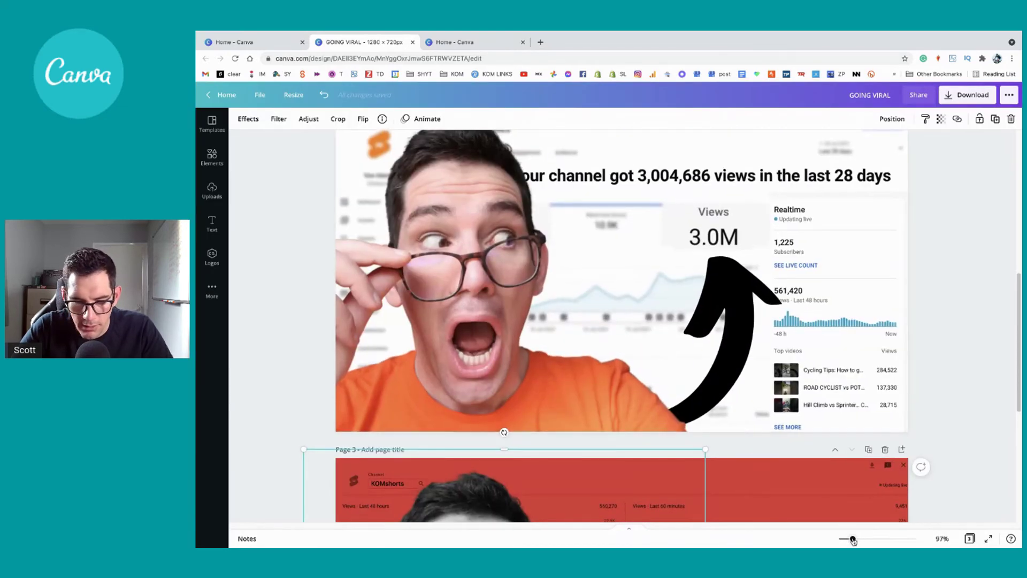
{"action": "scroll", "coordinate": [751, 366], "scroll_direction": "down", "scroll_amount": 4}
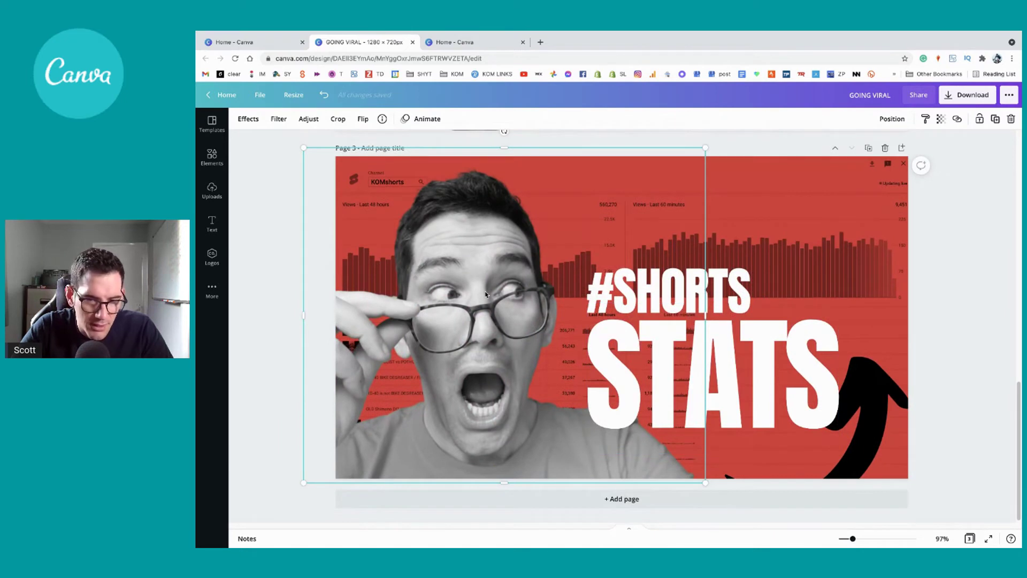
{"action": "left_click", "coordinate": [309, 119]}
{"action": "left_click_drag", "start_coordinate": [319, 141], "coordinate": [337, 159]}
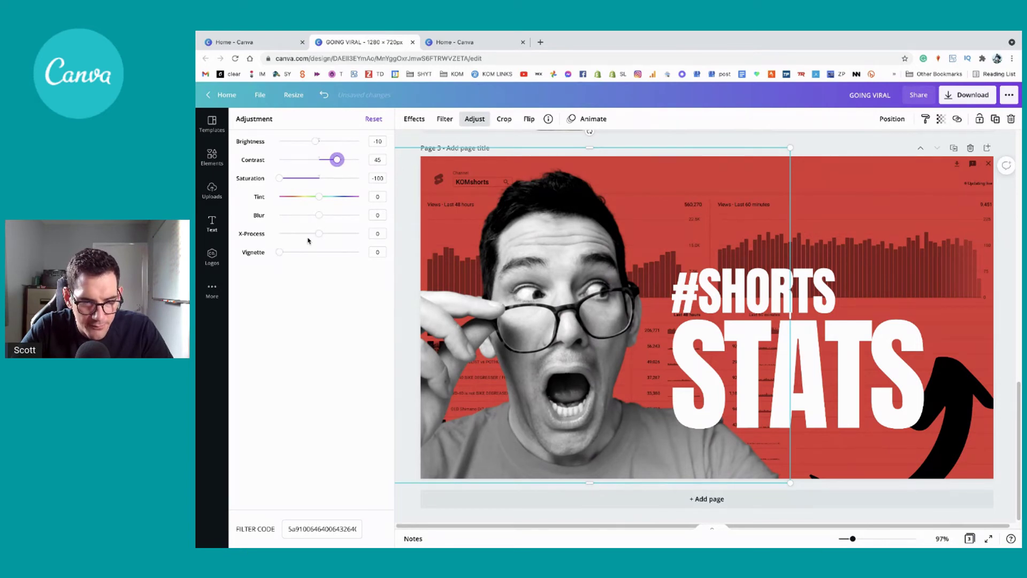
{"action": "left_click_drag", "start_coordinate": [322, 217], "coordinate": [319, 217]}
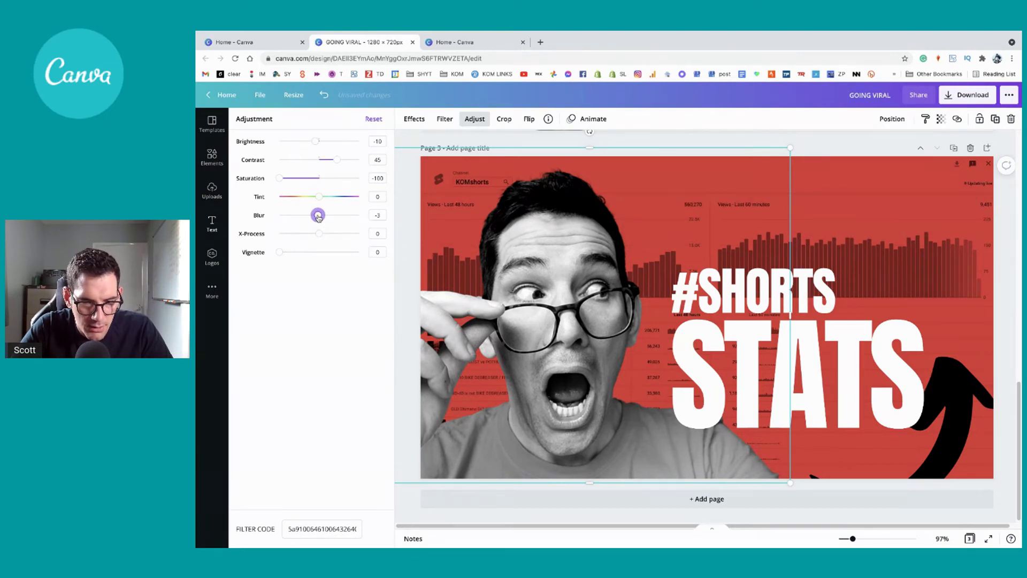
{"action": "left_click_drag", "start_coordinate": [318, 143], "coordinate": [346, 158]}
{"action": "left_click_drag", "start_coordinate": [853, 538], "coordinate": [848, 539]}
{"action": "scroll", "coordinate": [818, 443], "scroll_direction": "down", "scroll_amount": 1}
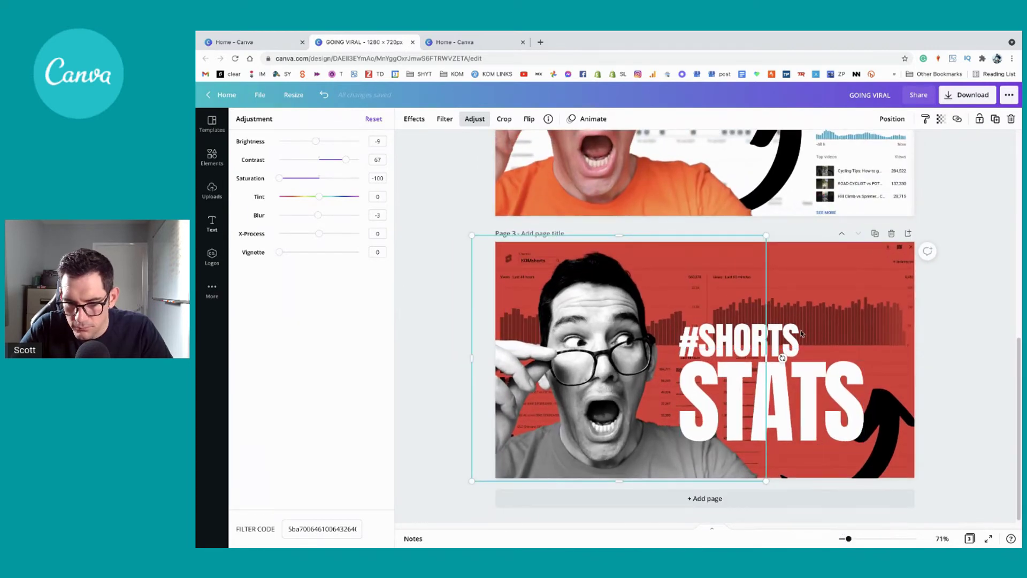
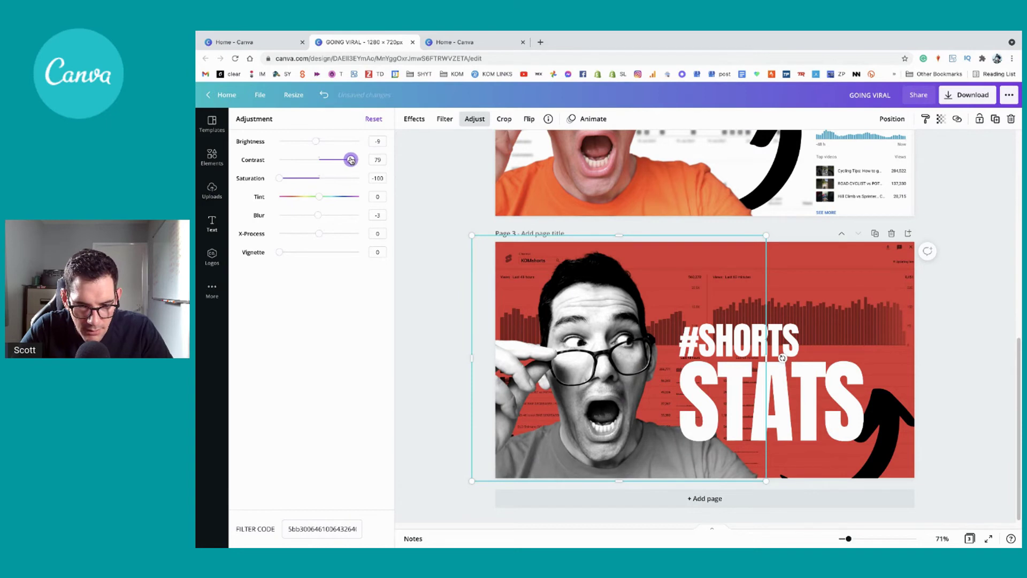
{"action": "left_click", "coordinate": [867, 270]}
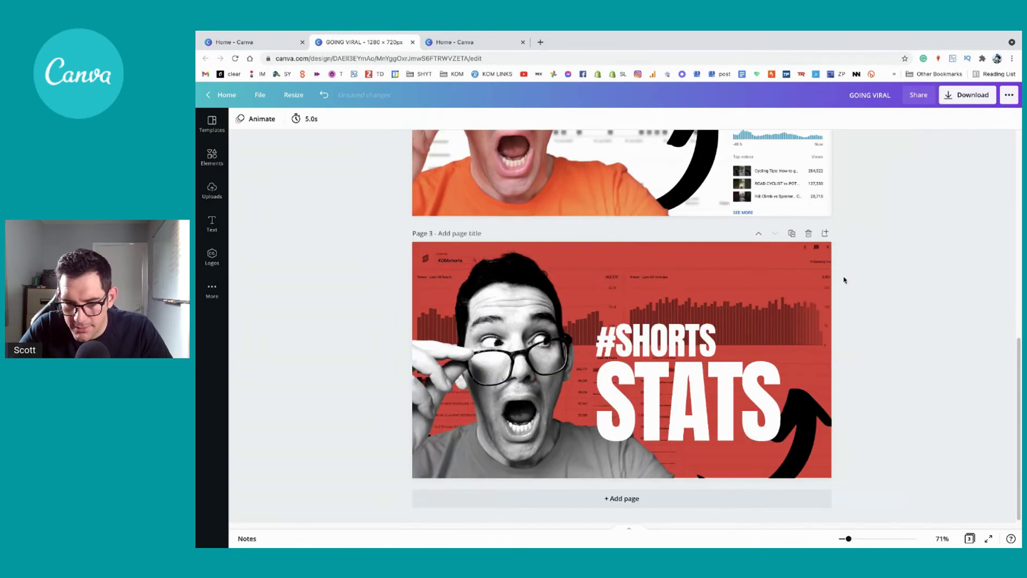
Search the elements library for "live" and look through the results.
{"action": "left_click", "coordinate": [720, 332]}
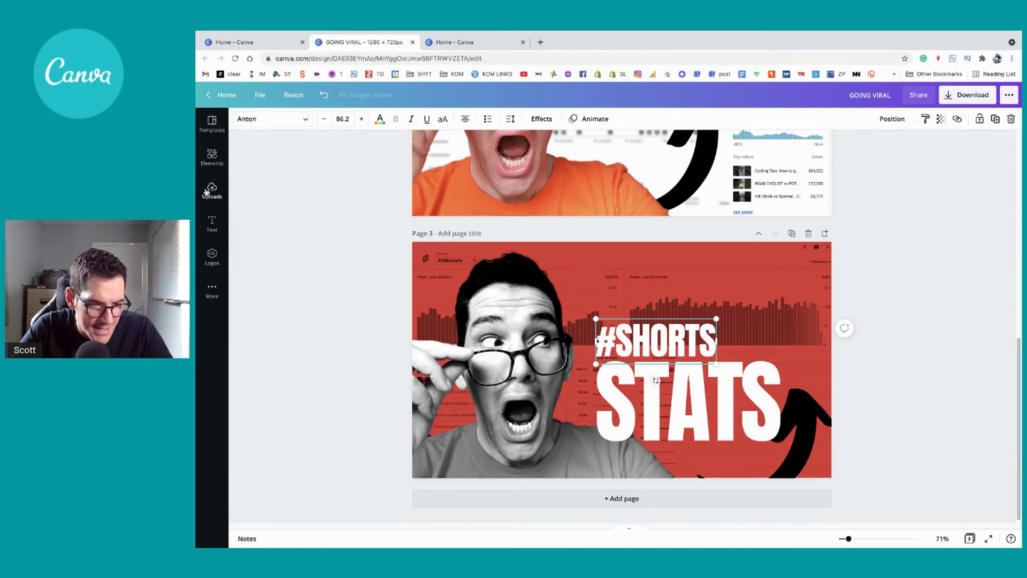
{"action": "left_click", "coordinate": [216, 163]}
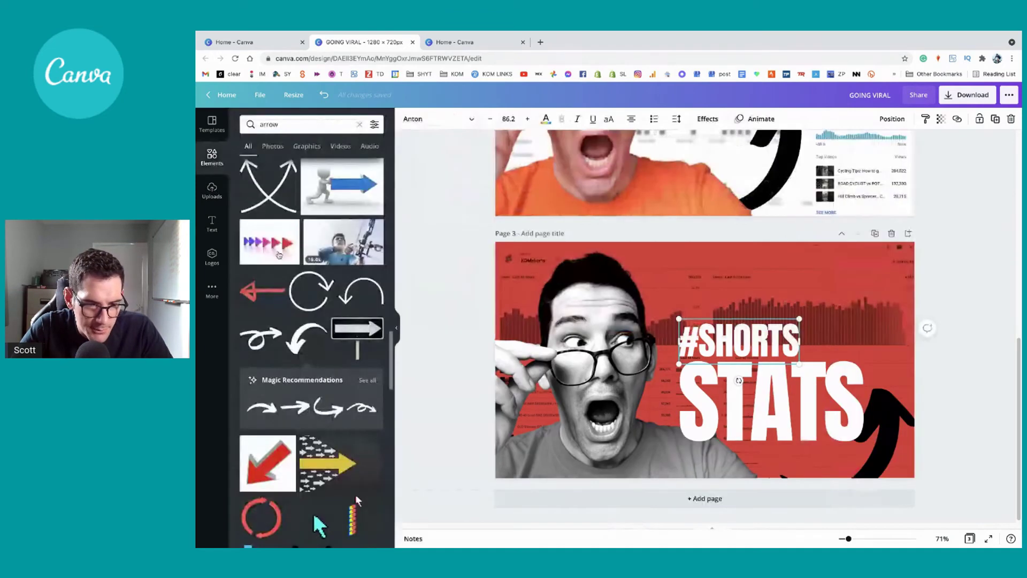
{"action": "scroll", "coordinate": [310, 321], "scroll_direction": "down", "scroll_amount": 10}
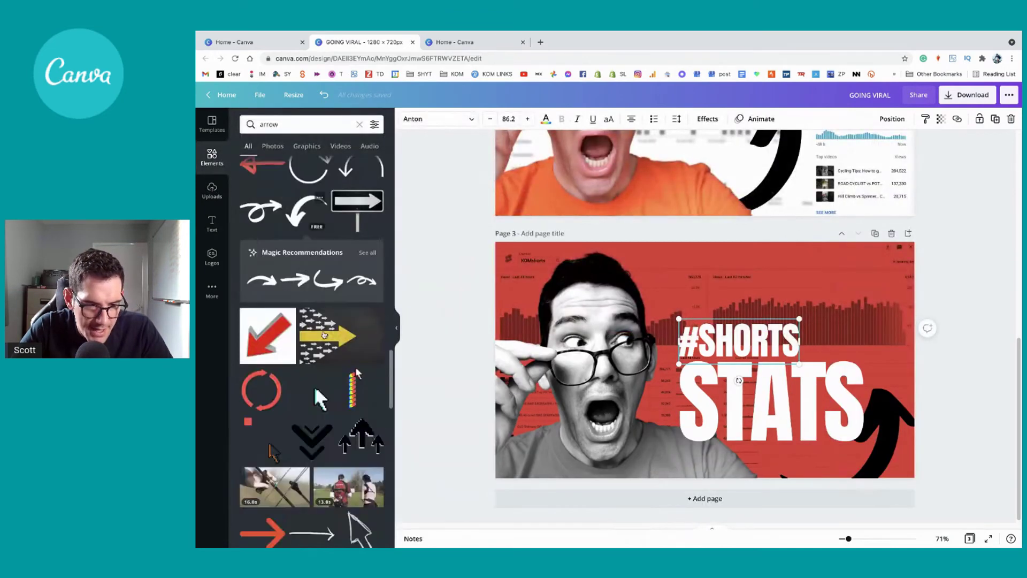
{"action": "left_click", "coordinate": [280, 124]}
{"action": "type", "text": "live"}
{"action": "key", "text": "Return"}
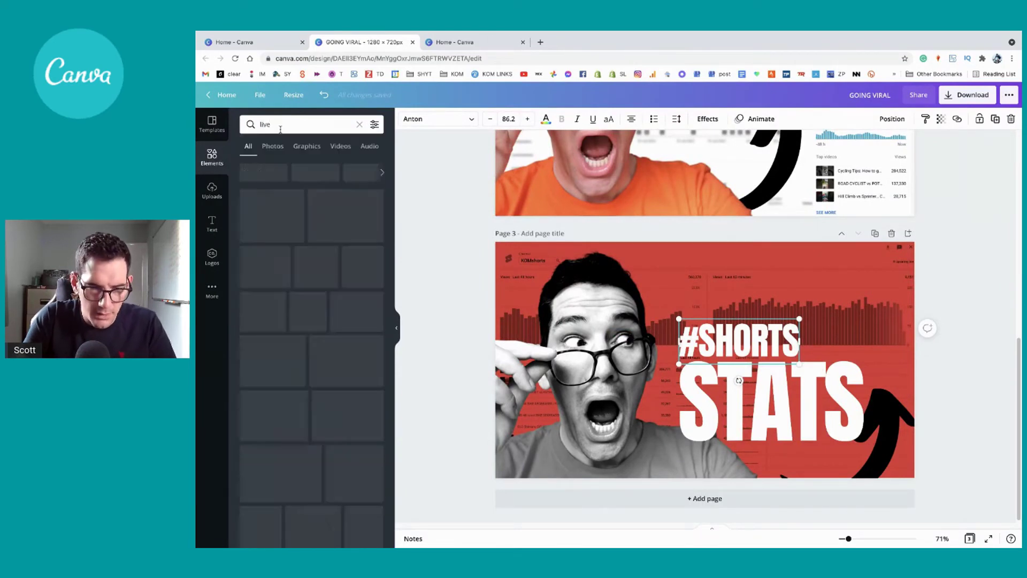
{"action": "scroll", "coordinate": [244, 240], "scroll_direction": "down", "scroll_amount": 1}
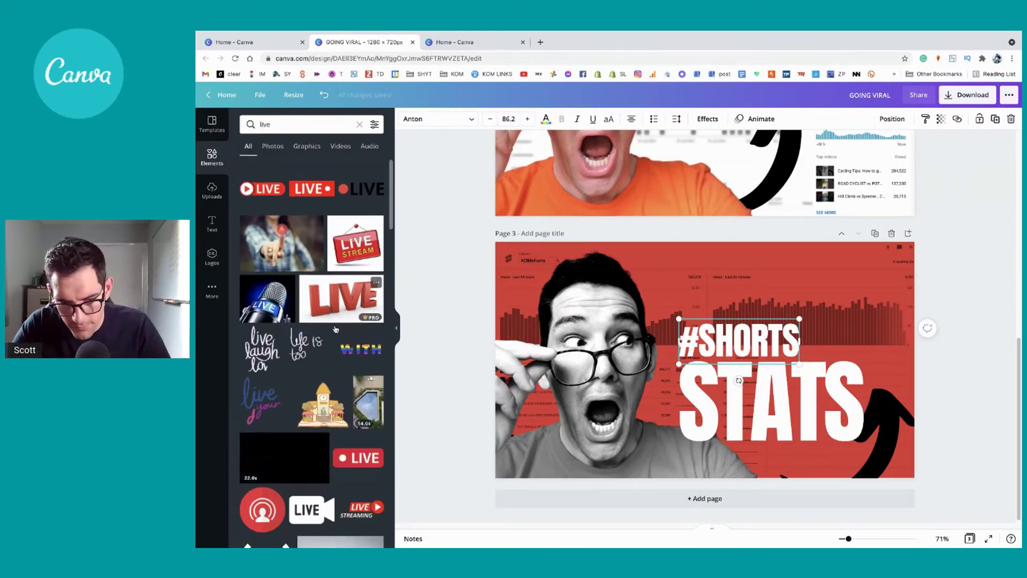
Try the LIVE graphic with the red dot above the #SHORTS title with its lettering recoloured white, and delete it.
{"action": "left_click", "coordinate": [361, 188]}
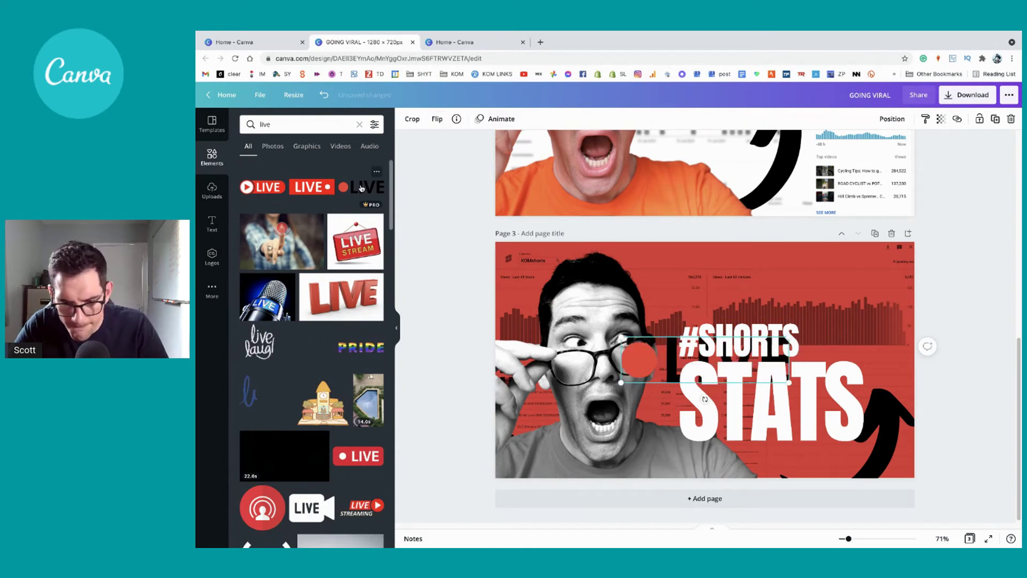
{"action": "left_click_drag", "start_coordinate": [671, 361], "coordinate": [745, 301]}
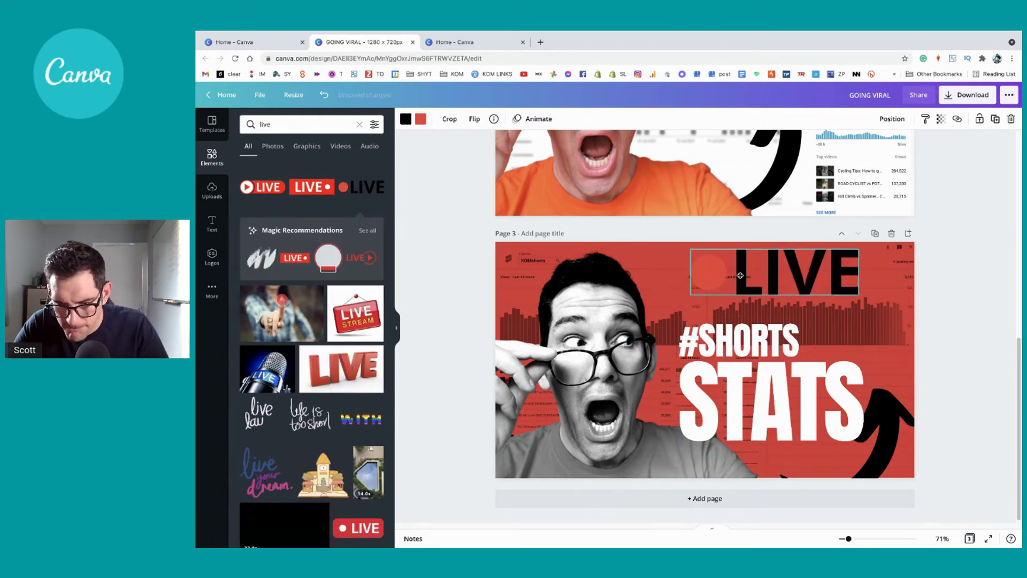
{"action": "left_click", "coordinate": [405, 119]}
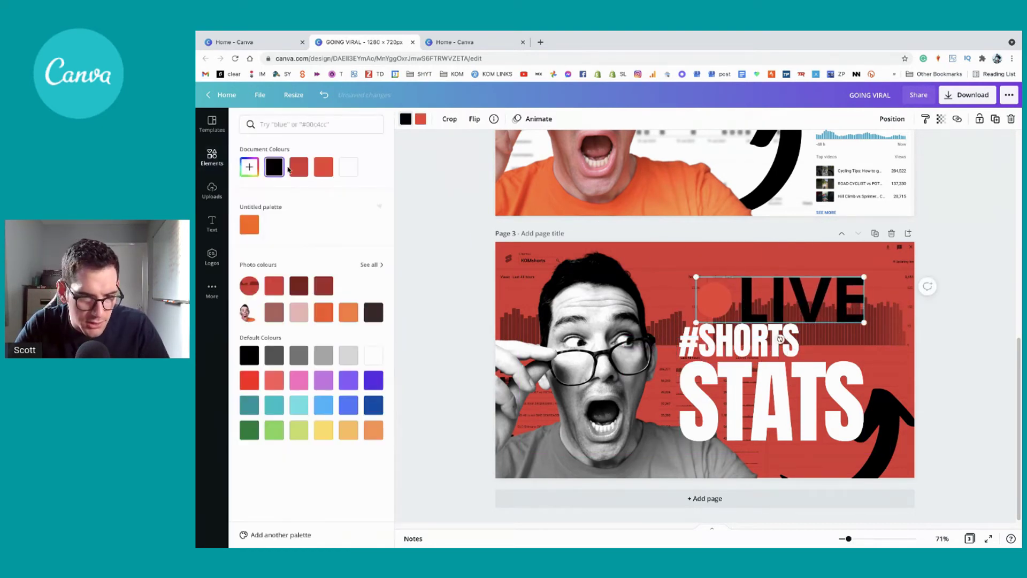
{"action": "left_click", "coordinate": [348, 167]}
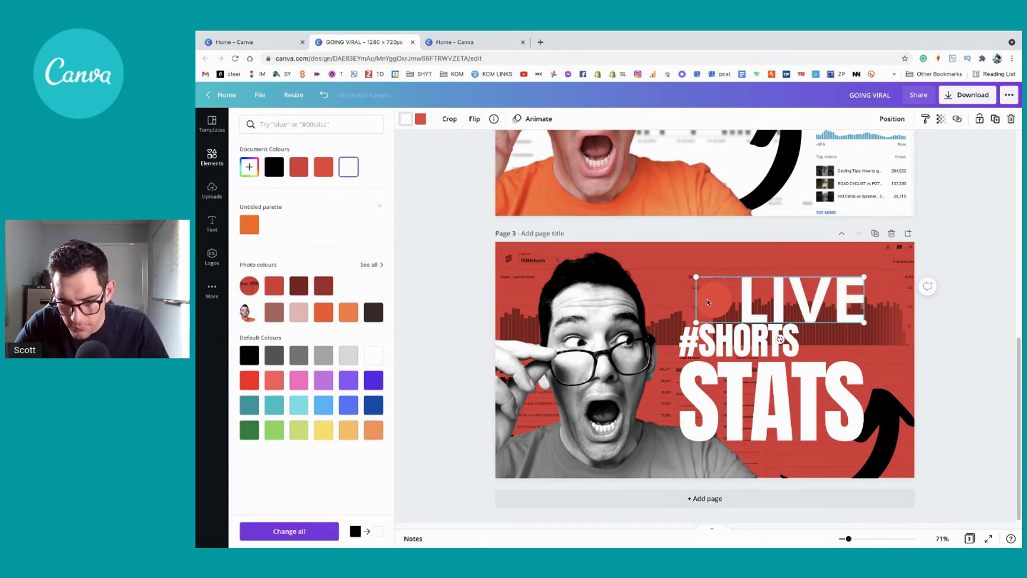
{"action": "left_click_drag", "start_coordinate": [727, 308], "coordinate": [726, 306]}
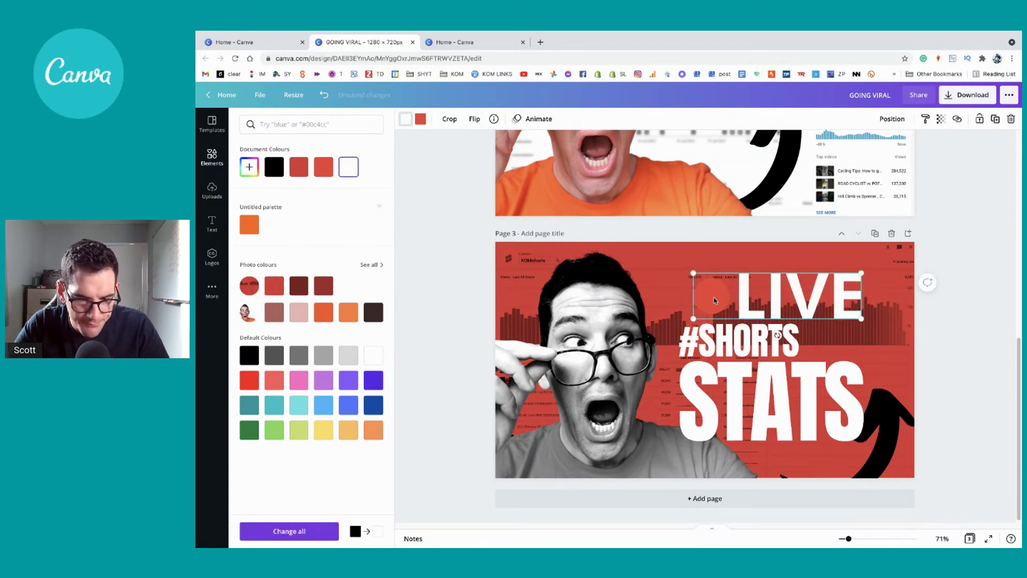
{"action": "key", "text": "Delete"}
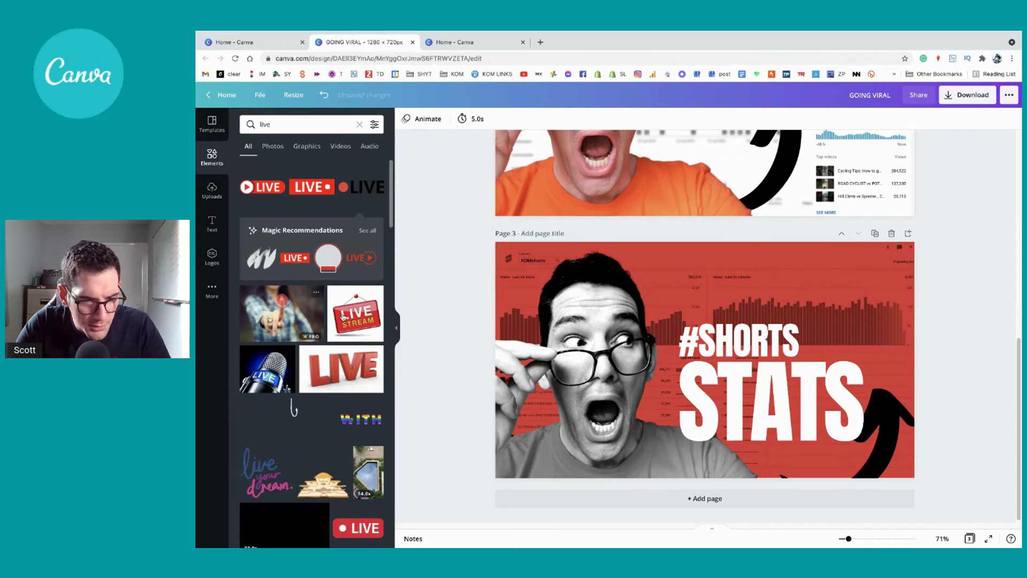
Try the camera-shaped LIVE graphic from the "live" results above the #SHORTS title on page 3.
{"action": "scroll", "coordinate": [328, 291], "scroll_direction": "down", "scroll_amount": 2}
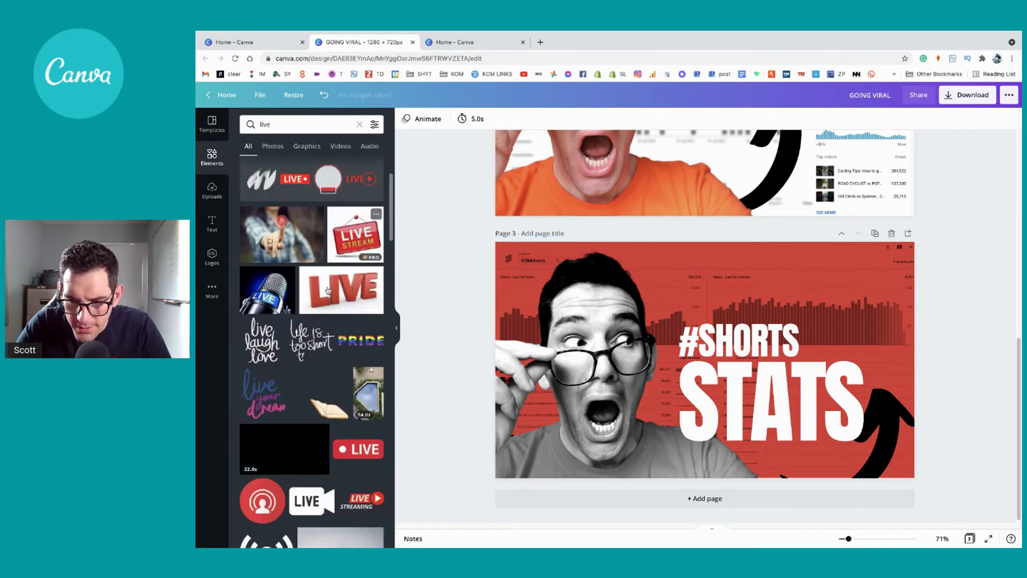
{"action": "scroll", "coordinate": [328, 290], "scroll_direction": "down", "scroll_amount": 3}
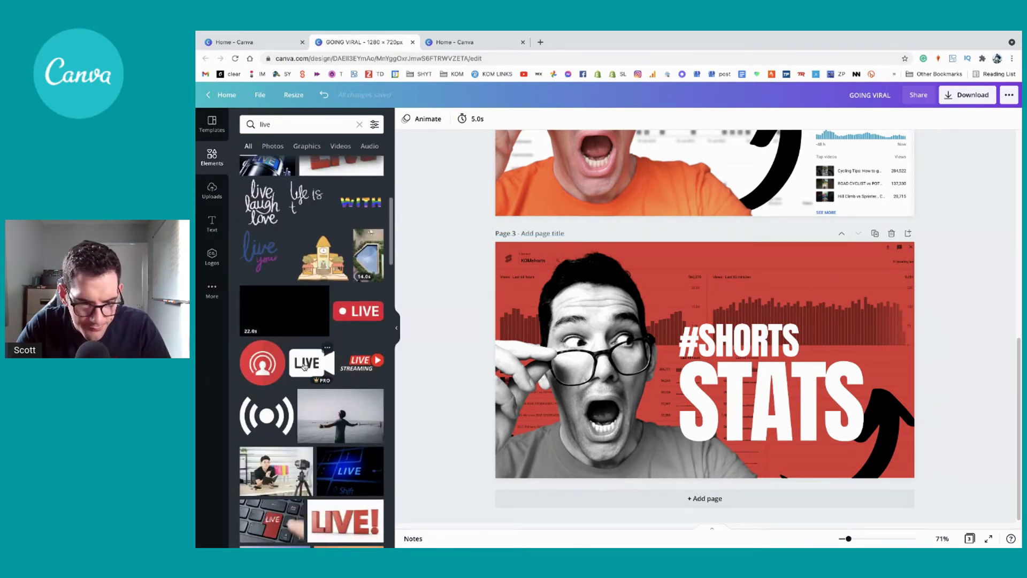
{"action": "left_click_drag", "start_coordinate": [304, 366], "coordinate": [749, 281]}
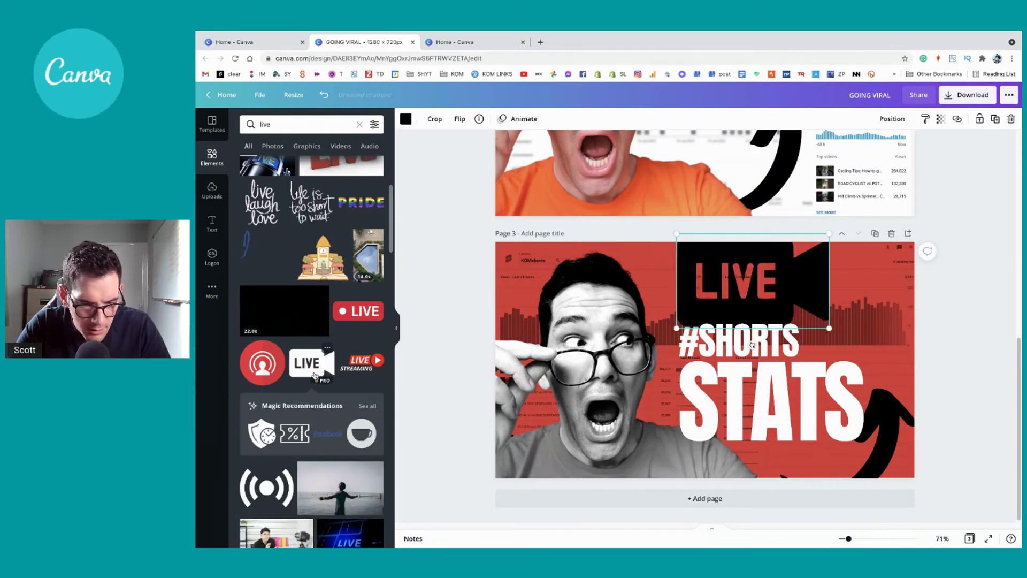
Look through the remaining "live" results and the suggested "Live stream" results for another live graphic.
{"action": "scroll", "coordinate": [315, 376], "scroll_direction": "down", "scroll_amount": 6}
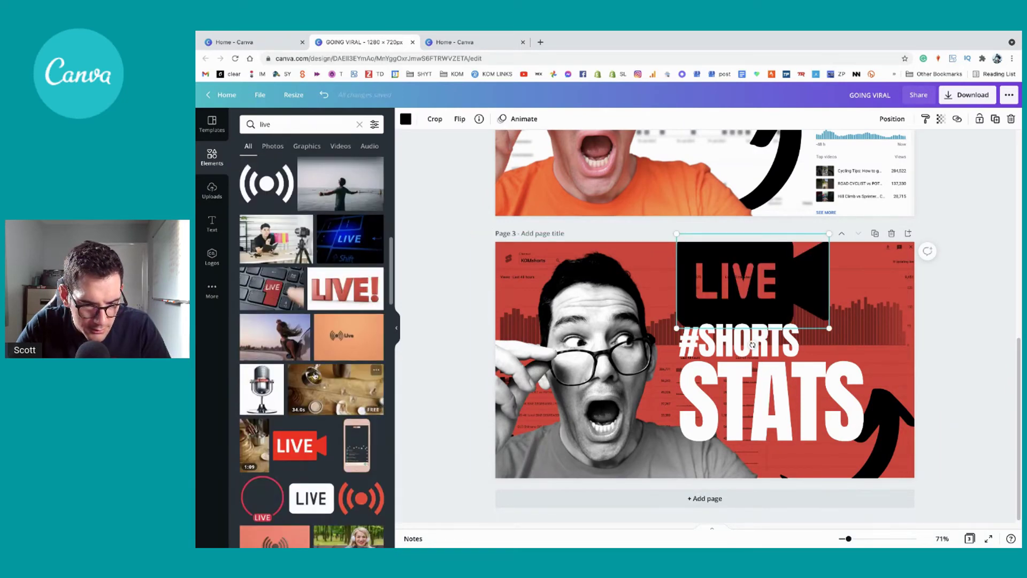
{"action": "scroll", "coordinate": [315, 376], "scroll_direction": "down", "scroll_amount": 2}
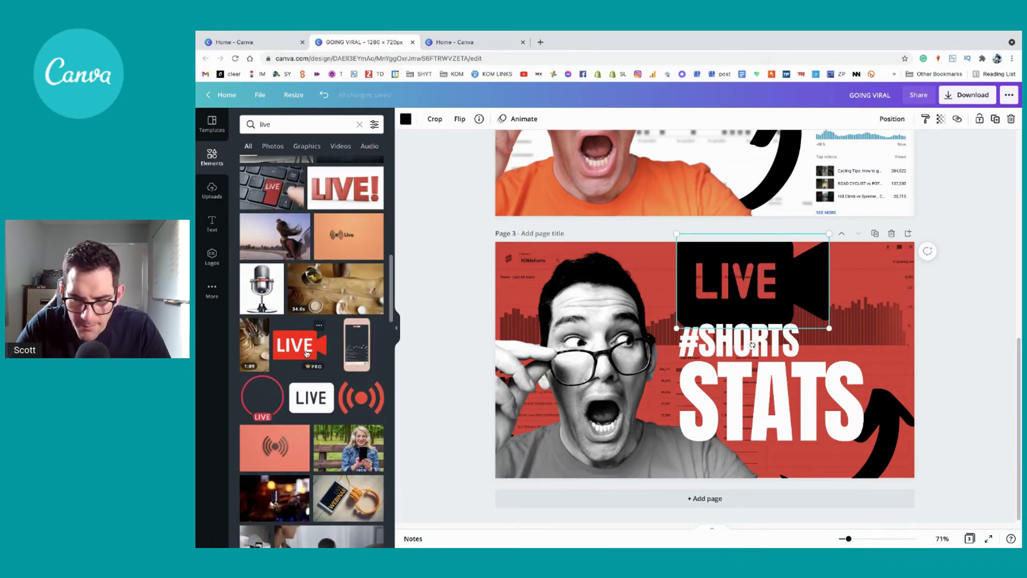
{"action": "left_click_drag", "start_coordinate": [313, 353], "coordinate": [252, 303]}
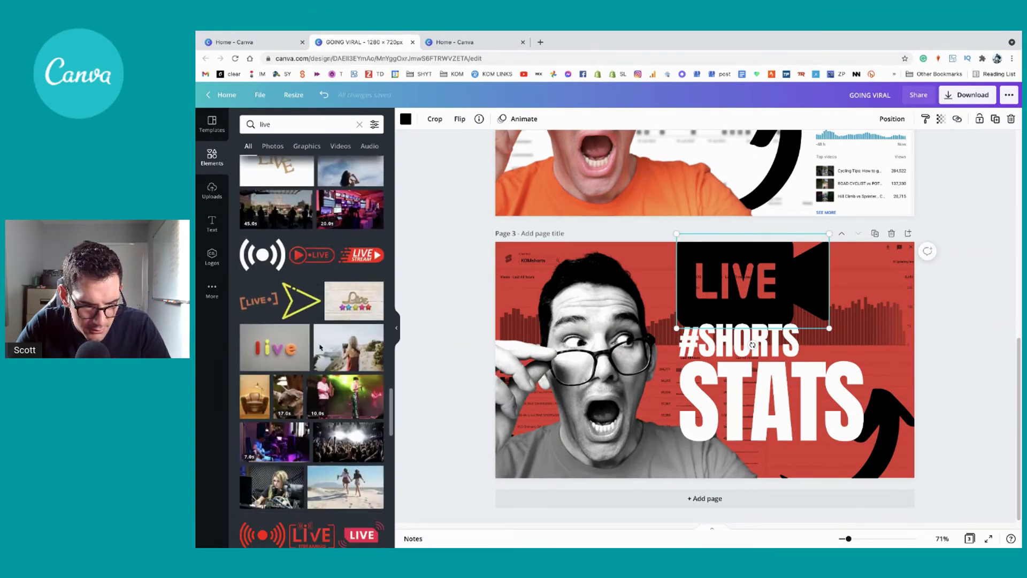
{"action": "scroll", "coordinate": [321, 348], "scroll_direction": "down", "scroll_amount": 10}
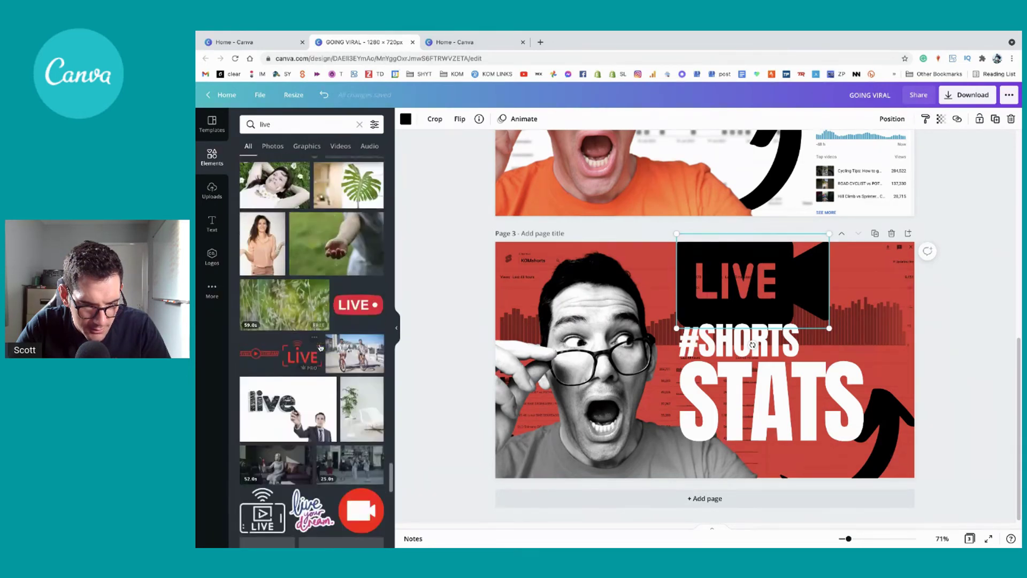
{"action": "scroll", "coordinate": [321, 348], "scroll_direction": "down", "scroll_amount": 10}
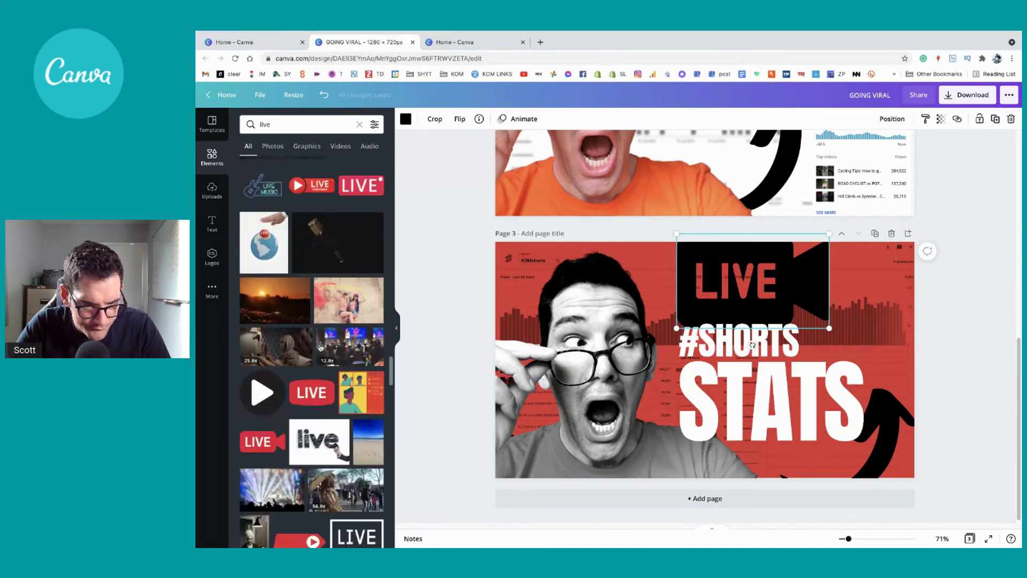
{"action": "scroll", "coordinate": [321, 348], "scroll_direction": "up", "scroll_amount": 20}
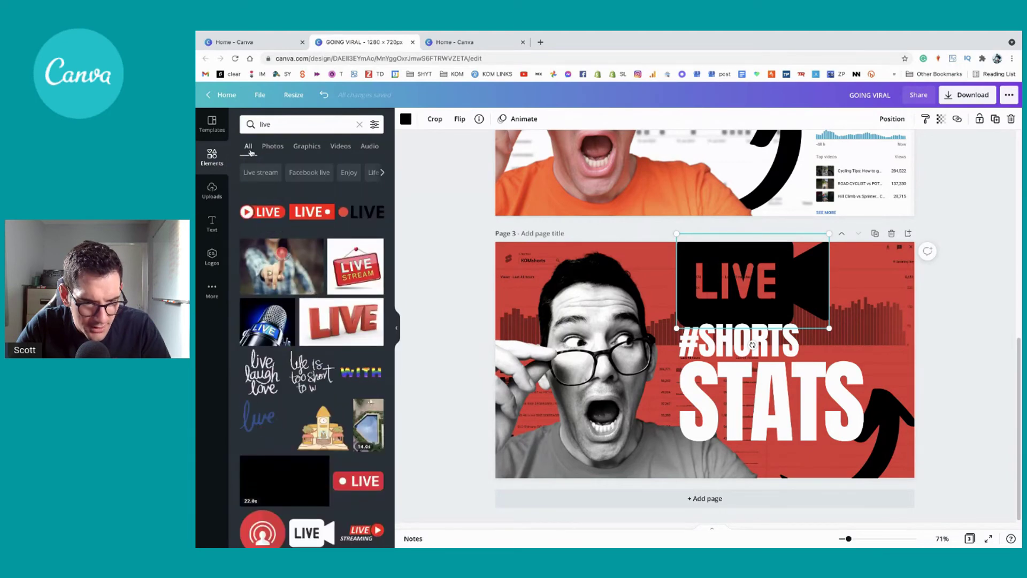
{"action": "left_click", "coordinate": [259, 172]}
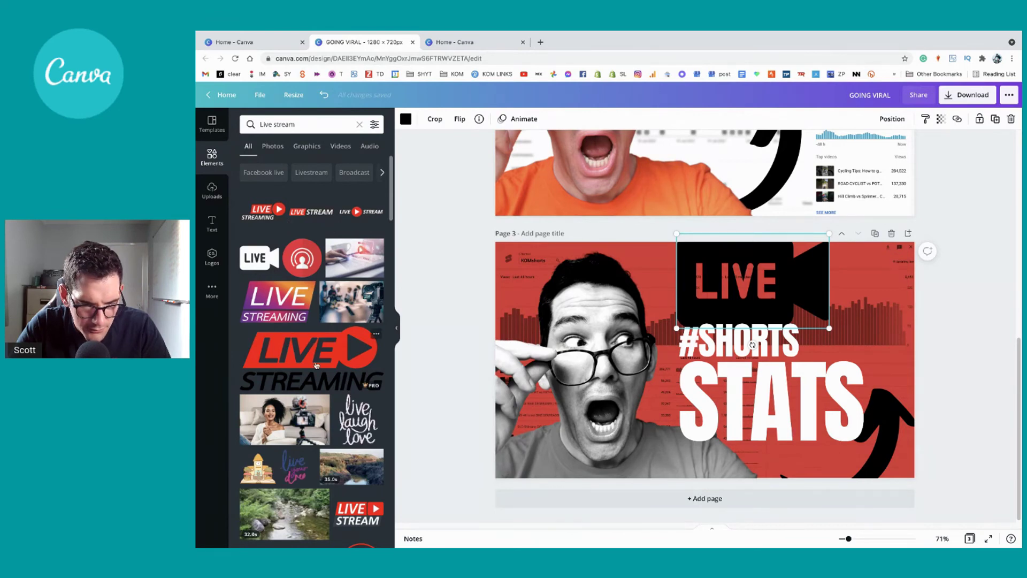
{"action": "scroll", "coordinate": [316, 353], "scroll_direction": "down", "scroll_amount": 5}
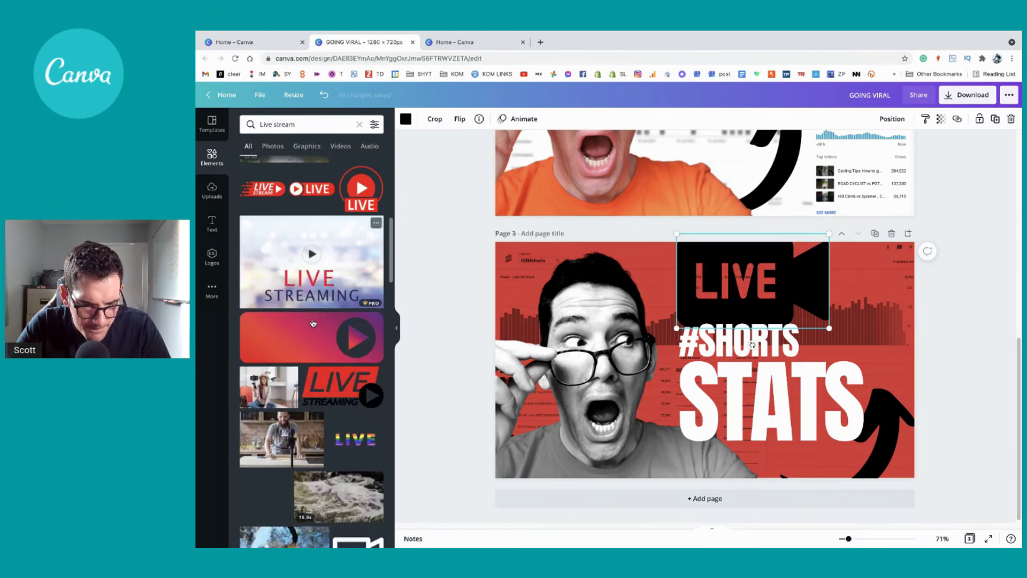
{"action": "scroll", "coordinate": [313, 323], "scroll_direction": "down", "scroll_amount": 10}
{"action": "scroll", "coordinate": [313, 323], "scroll_direction": "up", "scroll_amount": 10}
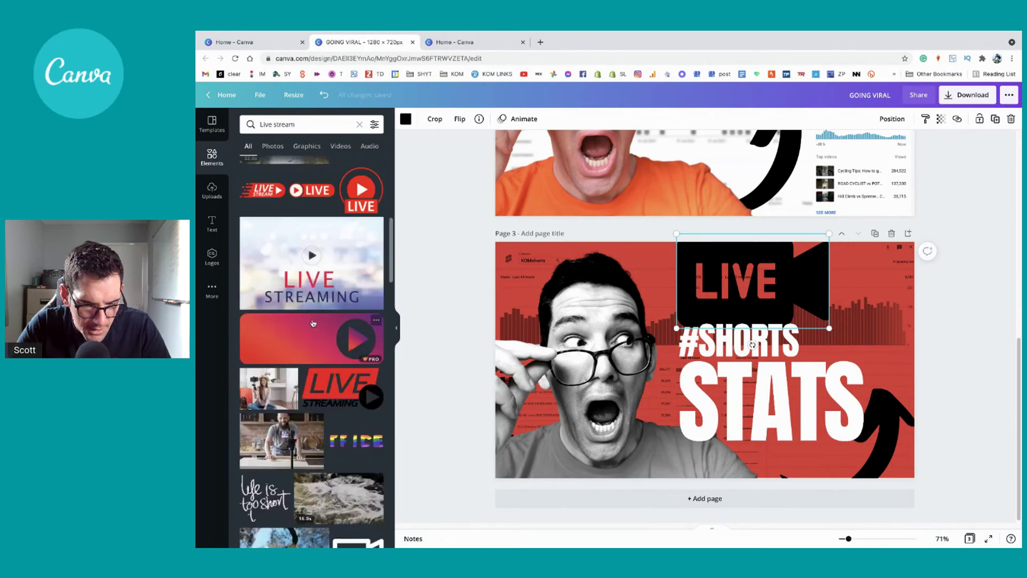
{"action": "scroll", "coordinate": [313, 323], "scroll_direction": "down", "scroll_amount": 3}
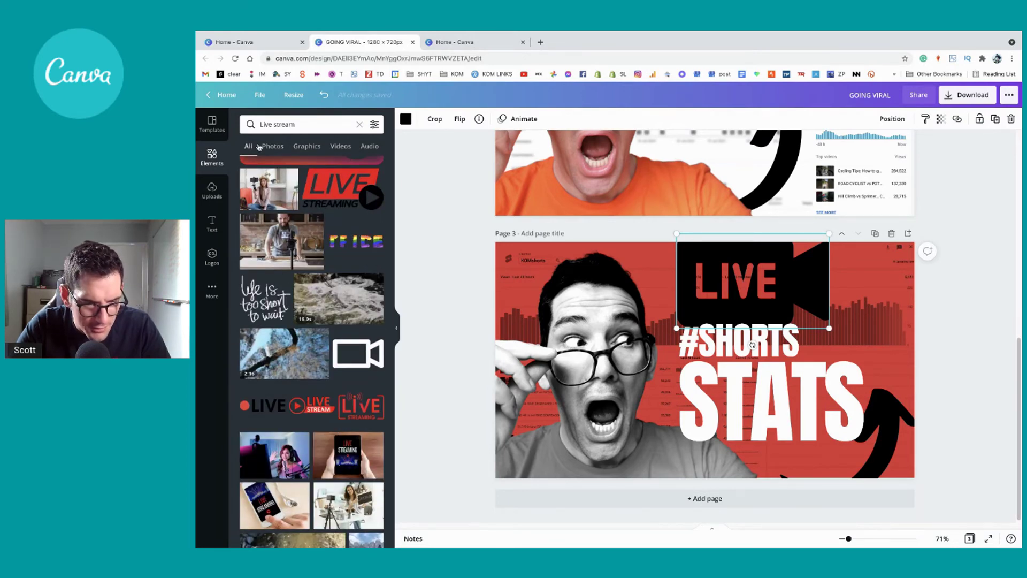
Replace the black LIVE camera graphic with the recently used red LIVE camera graphic, positioned above the #SHORTS title.
{"action": "left_click", "coordinate": [359, 124]}
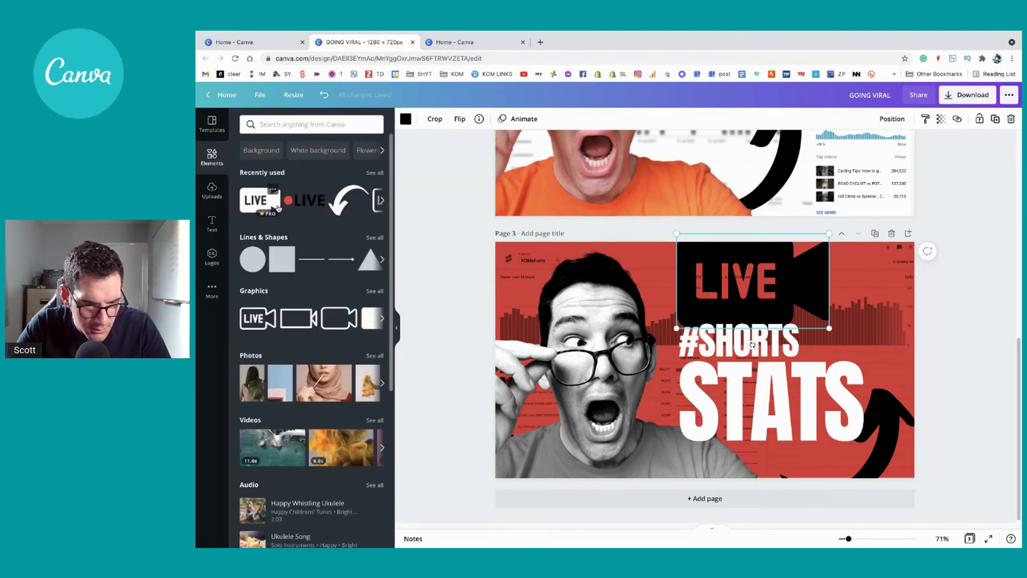
{"action": "left_click", "coordinate": [381, 200]}
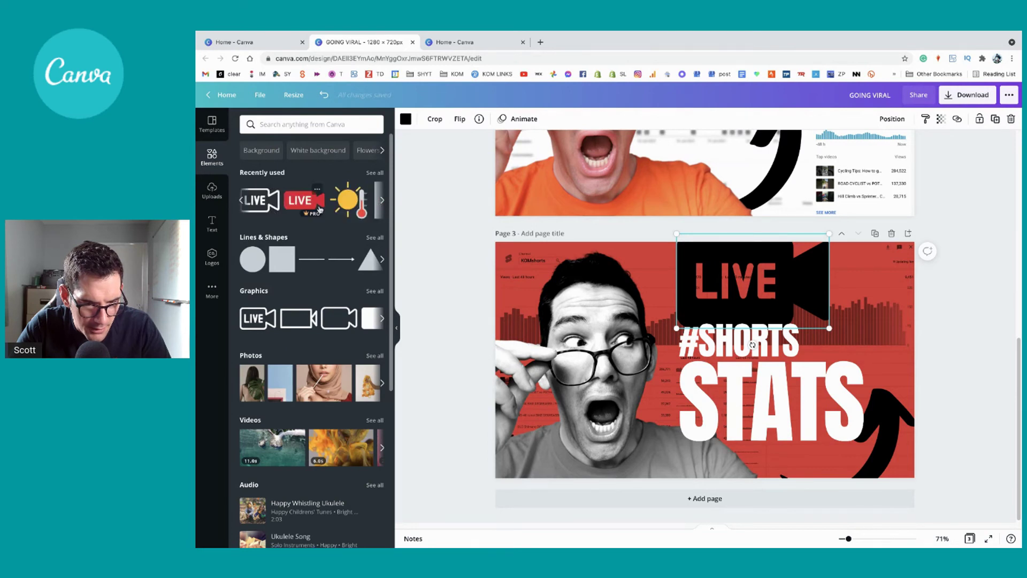
{"action": "left_click", "coordinate": [302, 200]}
{"action": "left_click_drag", "start_coordinate": [640, 359], "coordinate": [605, 320]}
{"action": "left_click_drag", "start_coordinate": [787, 279], "coordinate": [838, 277]}
{"action": "key", "text": "Delete"}
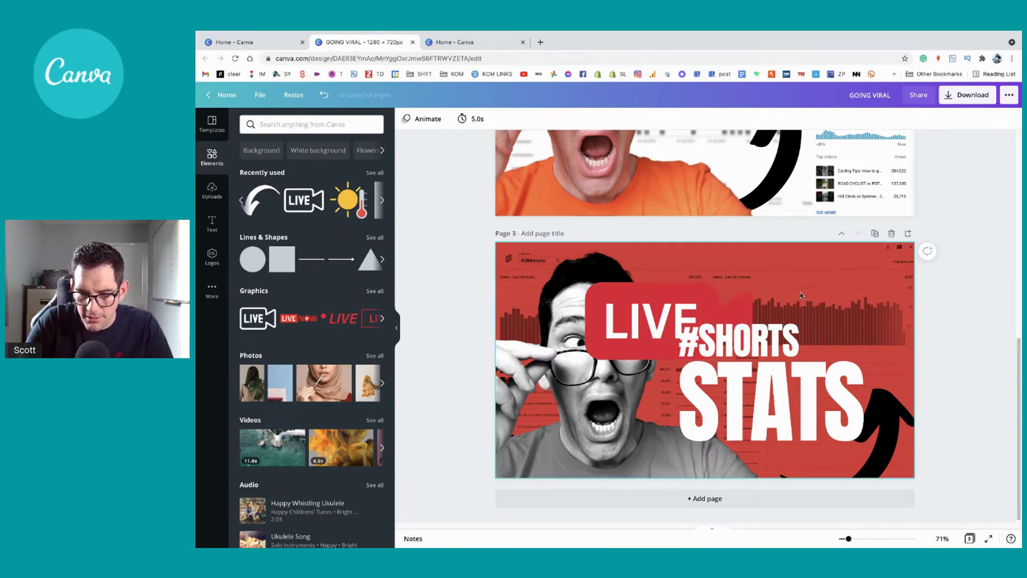
{"action": "left_click_drag", "start_coordinate": [654, 294], "coordinate": [754, 276]}
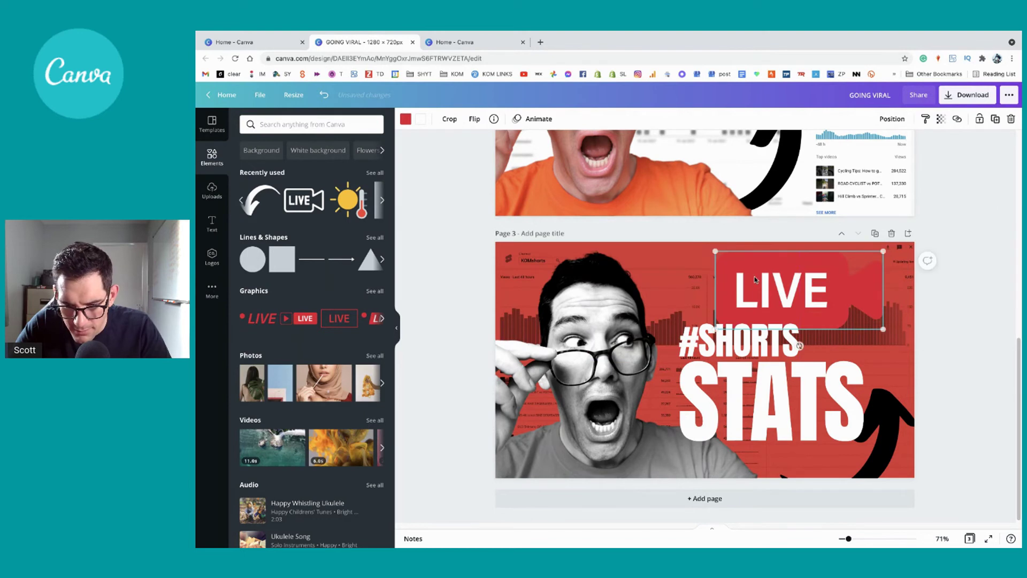
Recolour the LIVE graphic's lettering in the background's red and its camera shape white from the document colours.
{"action": "left_click", "coordinate": [422, 121]}
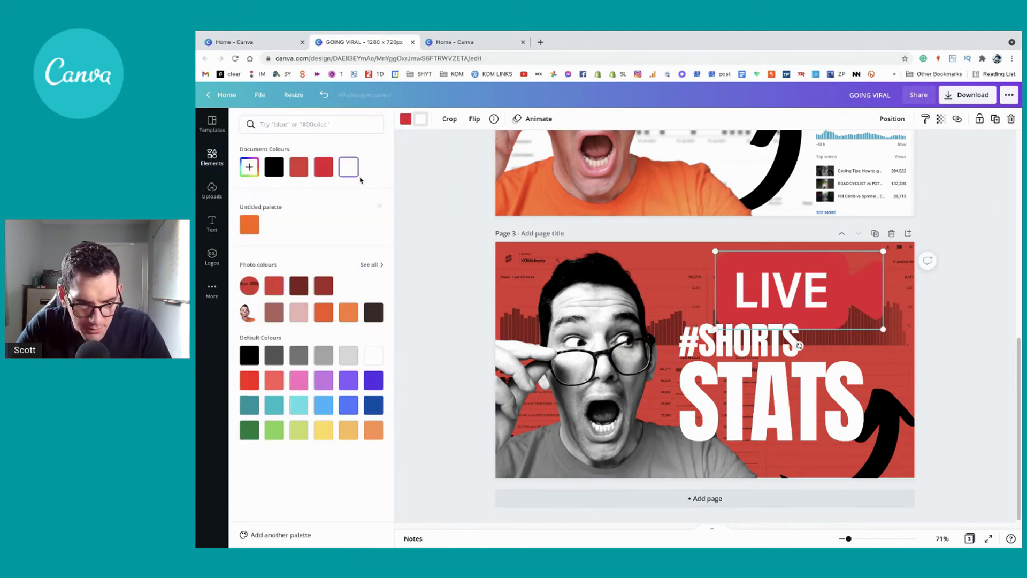
{"action": "left_click", "coordinate": [323, 167]}
{"action": "left_click", "coordinate": [298, 166]}
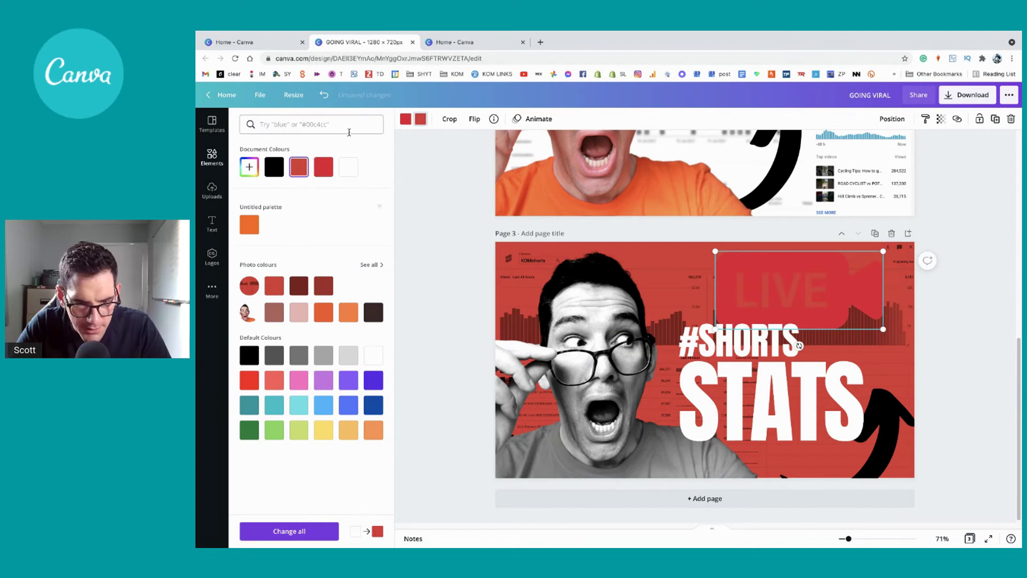
{"action": "left_click", "coordinate": [406, 119]}
{"action": "left_click", "coordinate": [347, 169]}
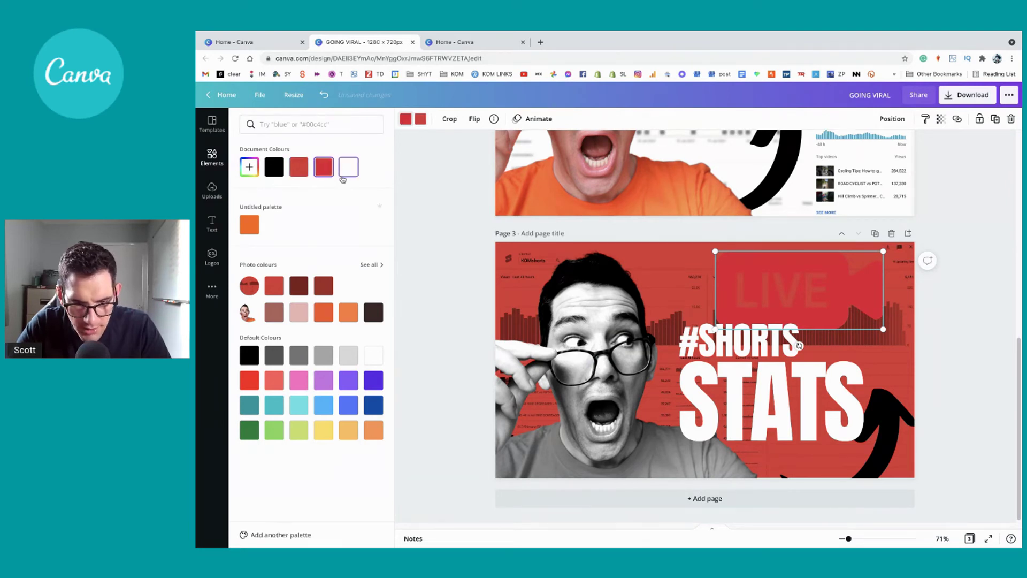
Shrink the LIVE graphic and place it just after #SHORTS, then reduce the #SHORTS text to size 78.8.
{"action": "left_click_drag", "start_coordinate": [884, 328], "coordinate": [850, 345]}
{"action": "left_click", "coordinate": [799, 336]}
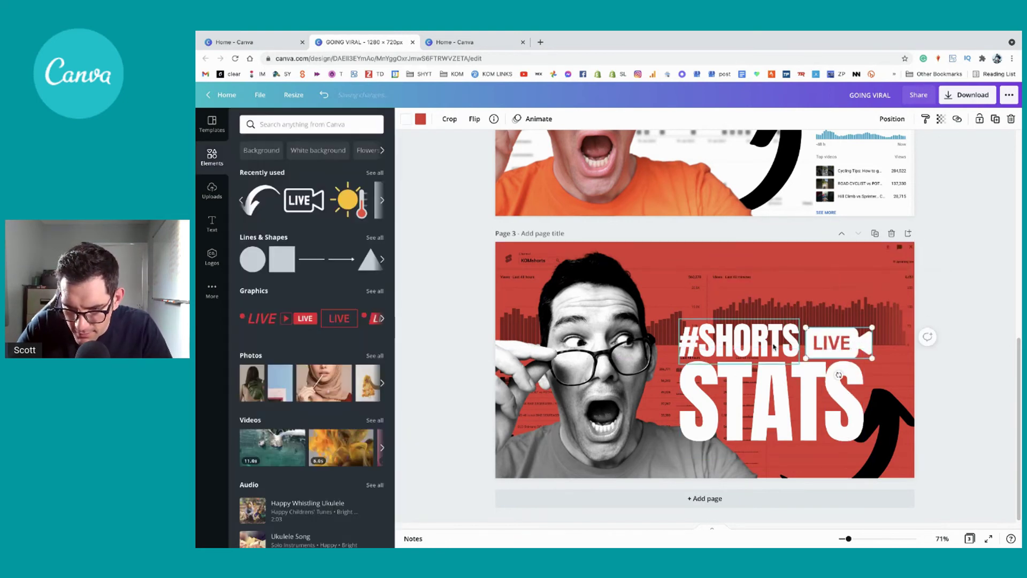
{"action": "left_click_drag", "start_coordinate": [799, 319], "coordinate": [793, 321]}
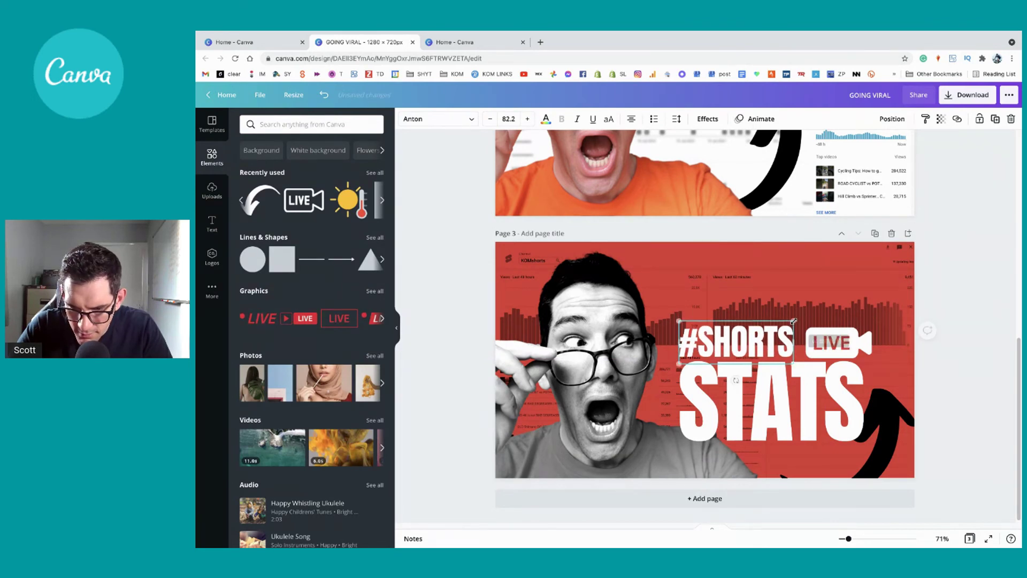
{"action": "left_click_drag", "start_coordinate": [679, 321], "coordinate": [685, 327]}
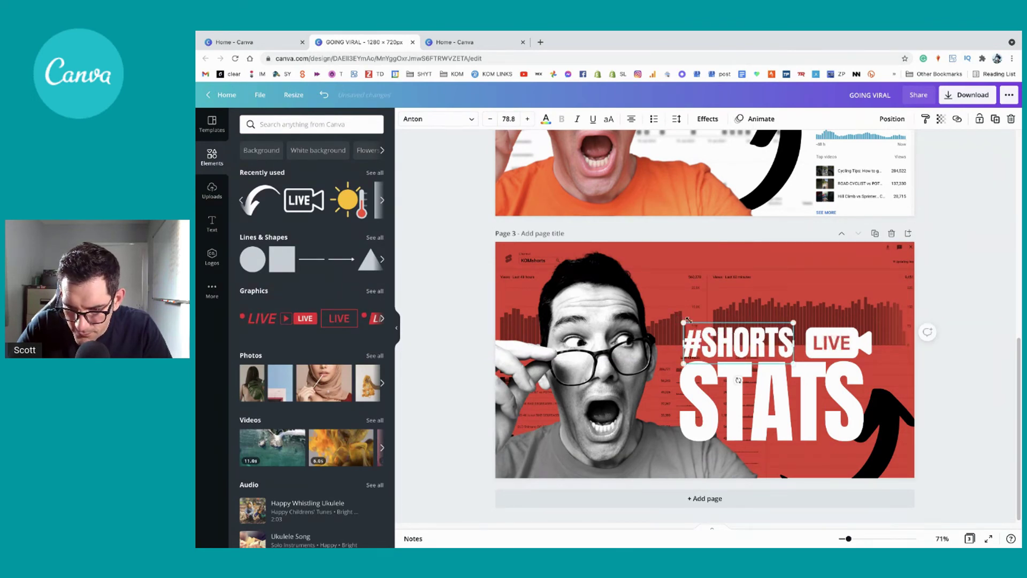
Shrink the LIVE graphic slightly and nudge it closer to #SHORTS so it ends within the width of STATS.
{"action": "left_click", "coordinate": [834, 343]}
{"action": "left_click_drag", "start_coordinate": [872, 325], "coordinate": [867, 329]}
{"action": "left_click", "coordinate": [843, 351]}
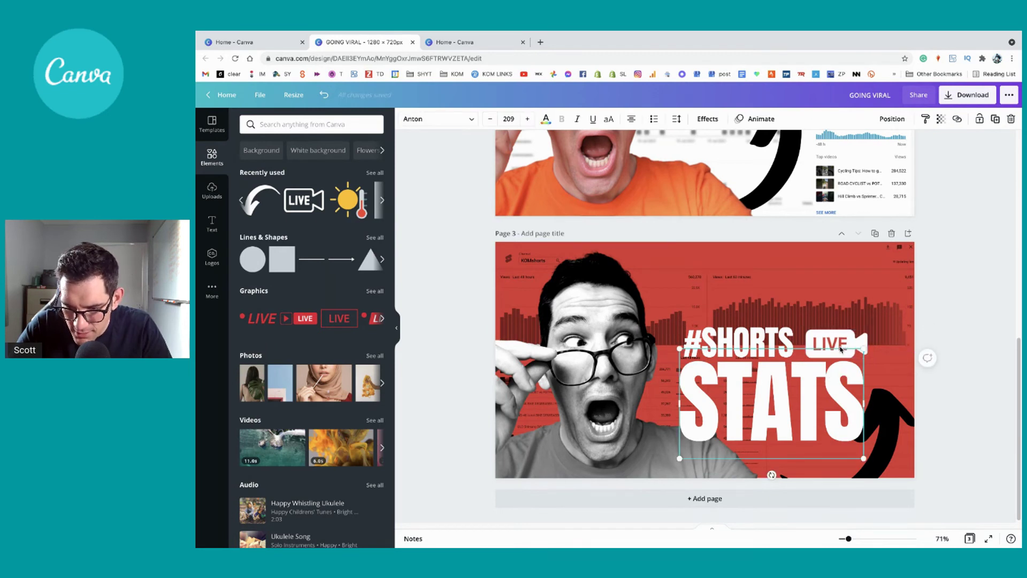
{"action": "left_click", "coordinate": [852, 336]}
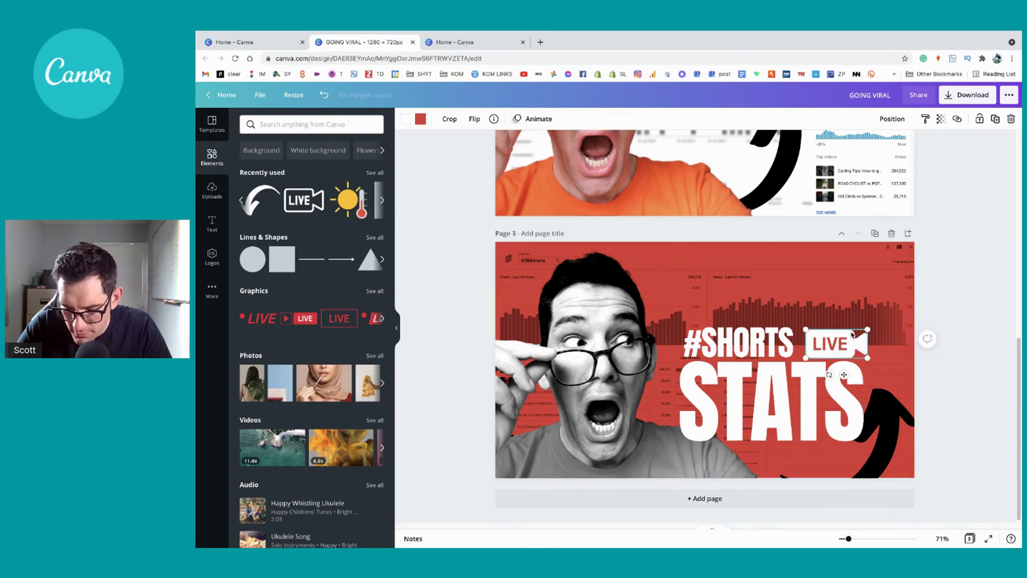
{"action": "left_click_drag", "start_coordinate": [852, 336], "coordinate": [848, 338]}
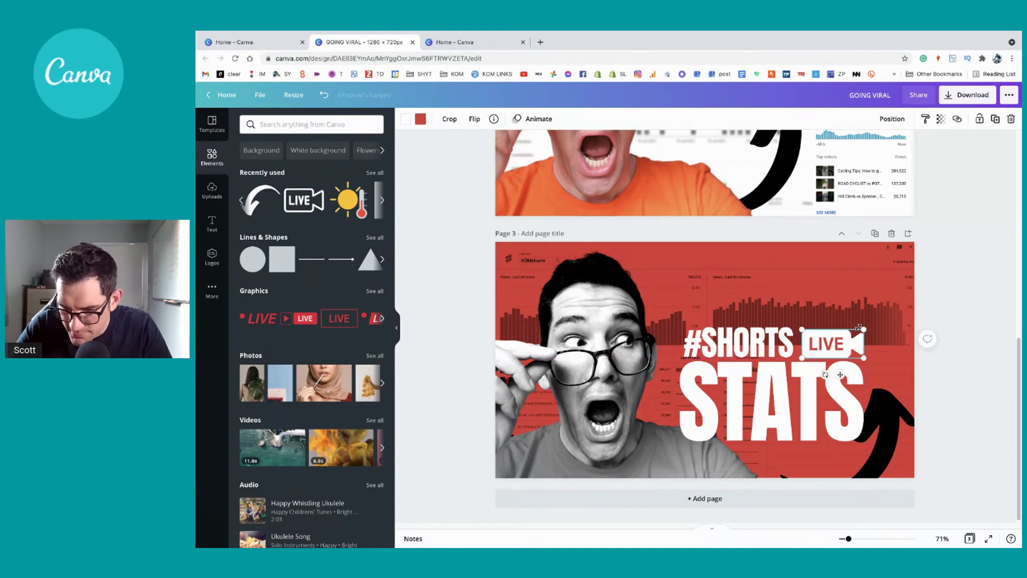
{"action": "left_click", "coordinate": [851, 342]}
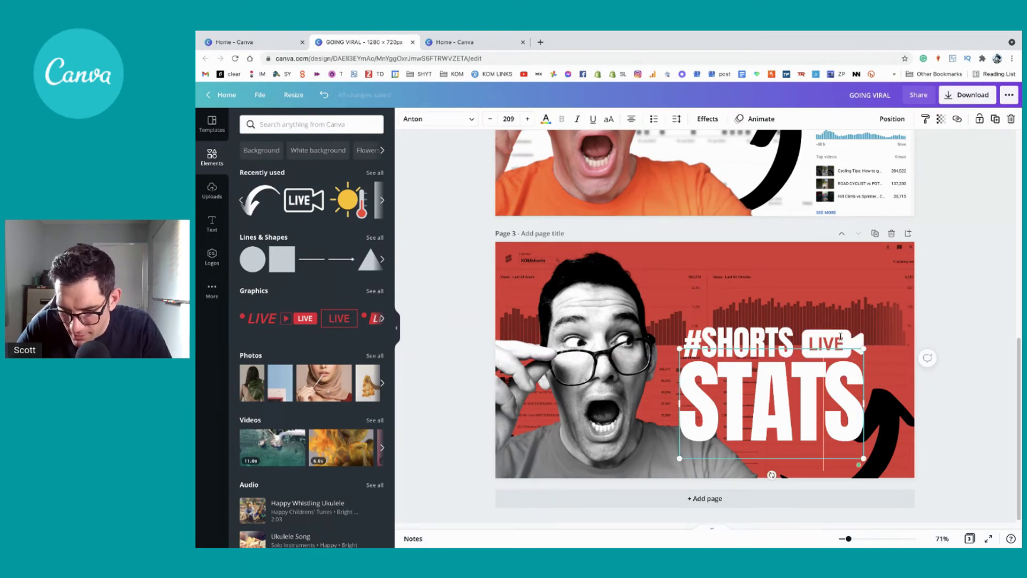
{"action": "left_click", "coordinate": [841, 337]}
{"action": "left_click_drag", "start_coordinate": [840, 335], "coordinate": [839, 332]}
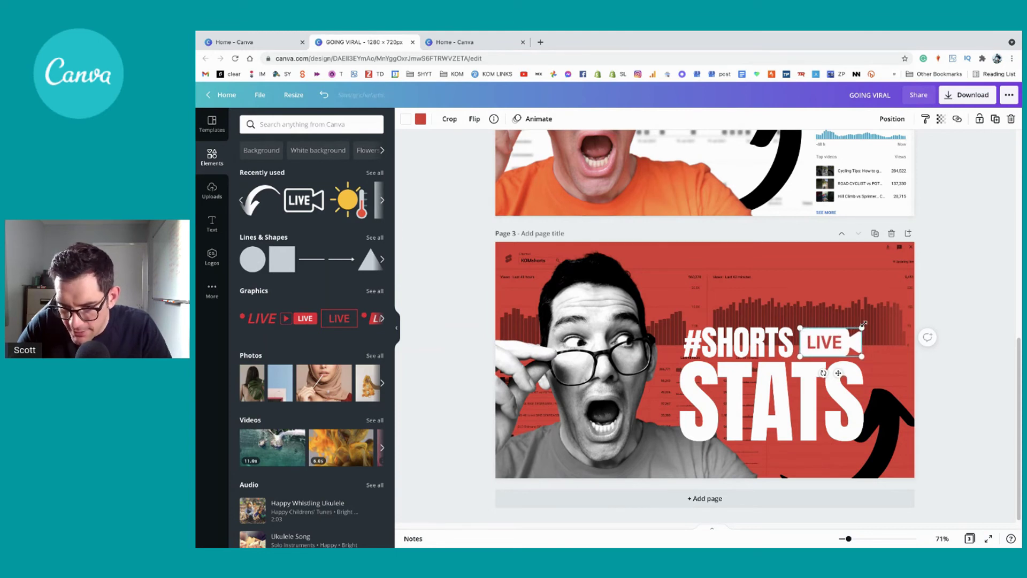
Apply the Lift text effect to STATS at intensity 100, and apply Lift to #SHORTS as well.
{"action": "left_click", "coordinate": [744, 400]}
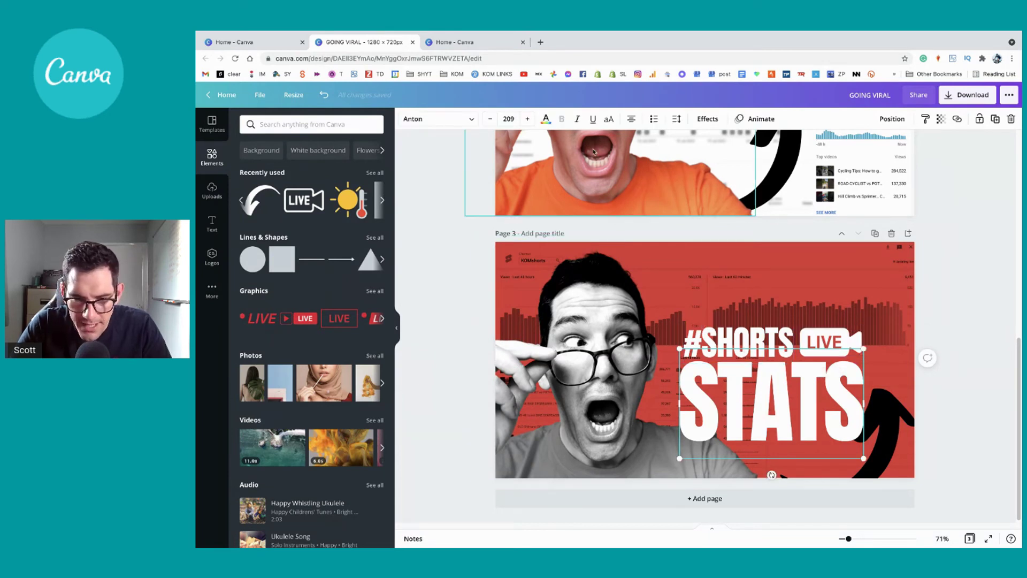
{"action": "left_click", "coordinate": [709, 118]}
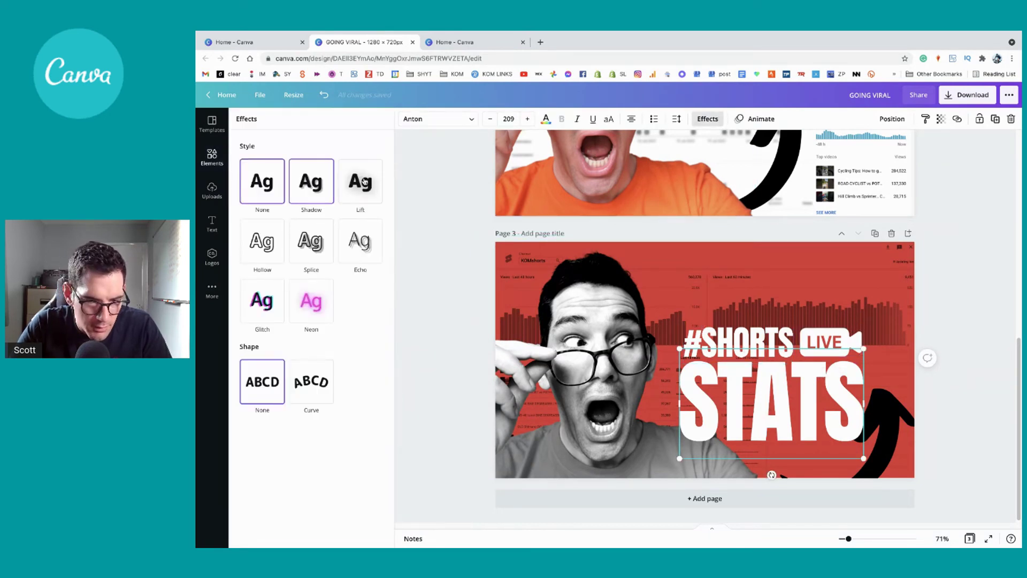
{"action": "left_click", "coordinate": [355, 180]}
{"action": "left_click_drag", "start_coordinate": [308, 234], "coordinate": [450, 235]}
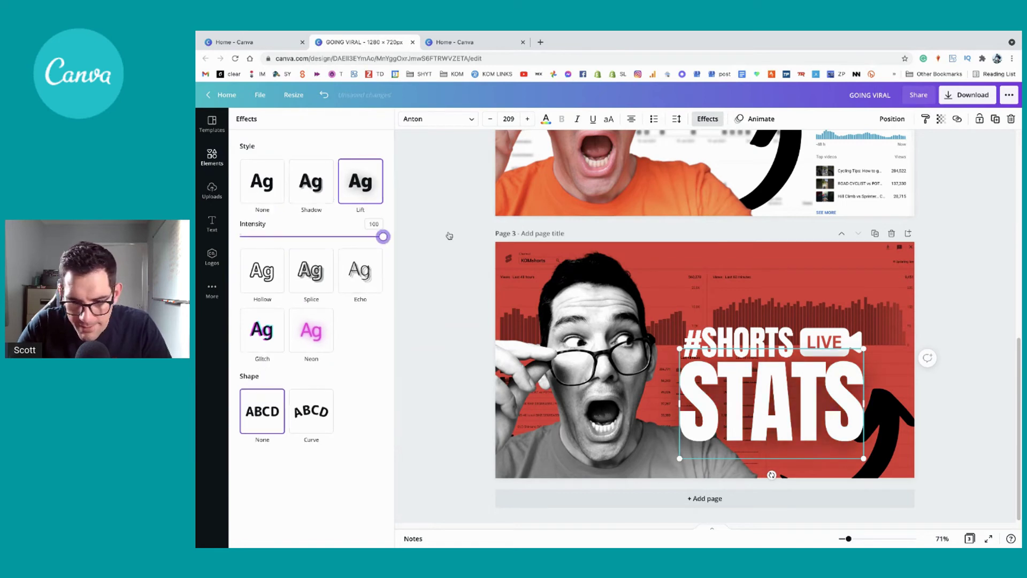
{"action": "left_click", "coordinate": [739, 343]}
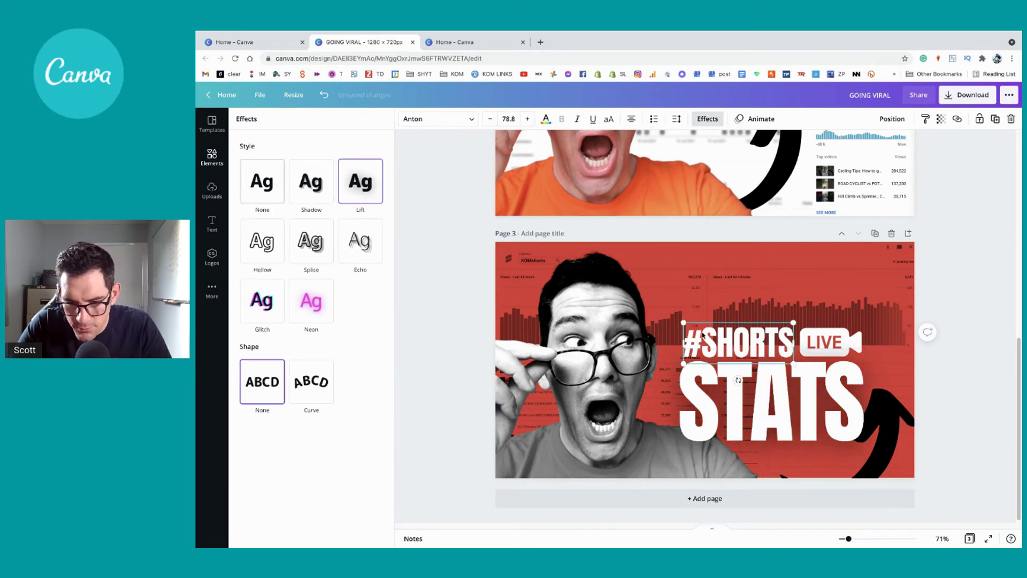
{"action": "left_click", "coordinate": [363, 188]}
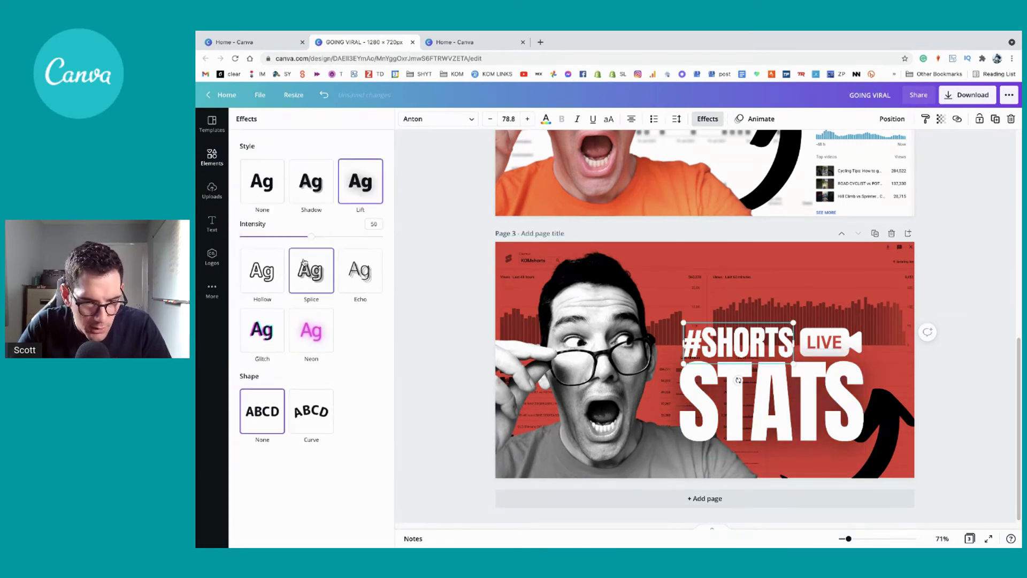
{"action": "left_click", "coordinate": [826, 342]}
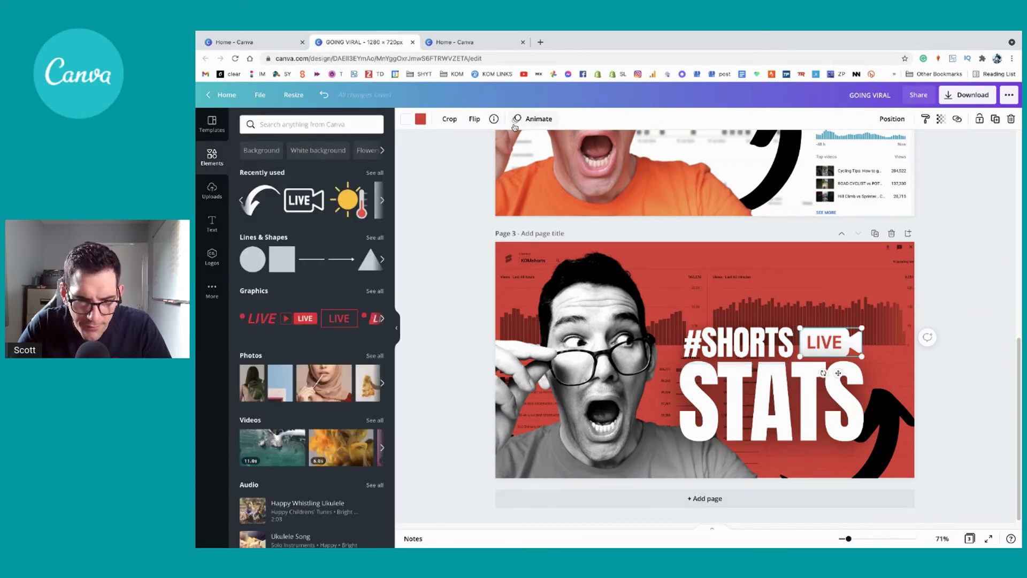
{"action": "left_click", "coordinate": [845, 398]}
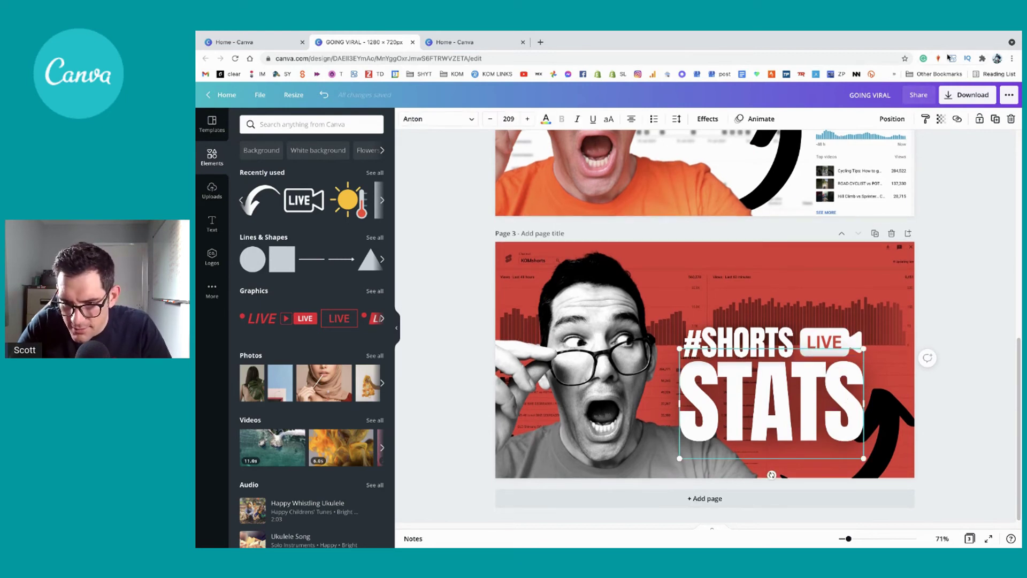
Enlarge #SHORTS, LIVE and STATS together, group them, and scale the group up to about 605 × 445.
{"action": "left_click", "coordinate": [822, 335]}
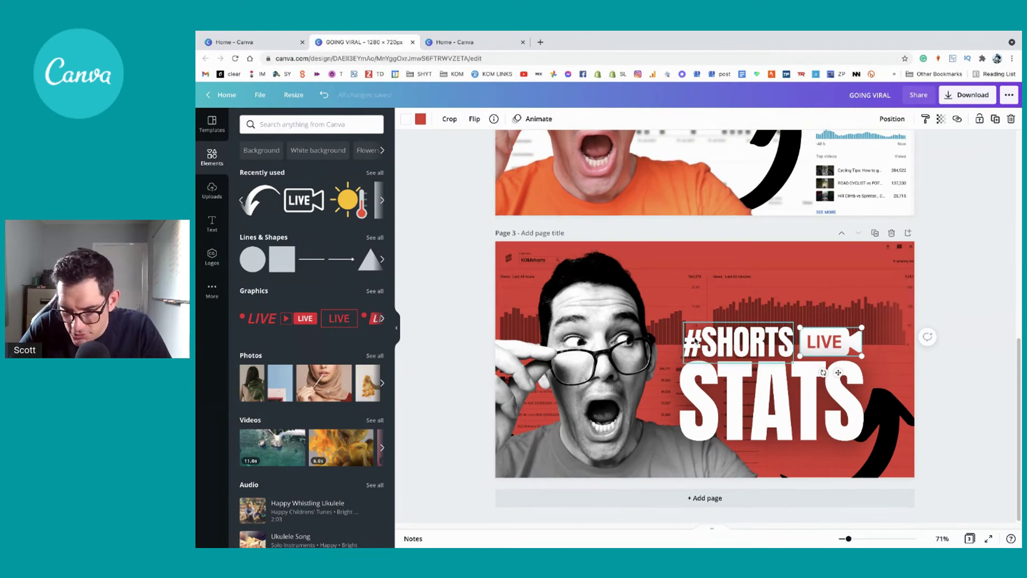
{"action": "left_click", "coordinate": [558, 330]}
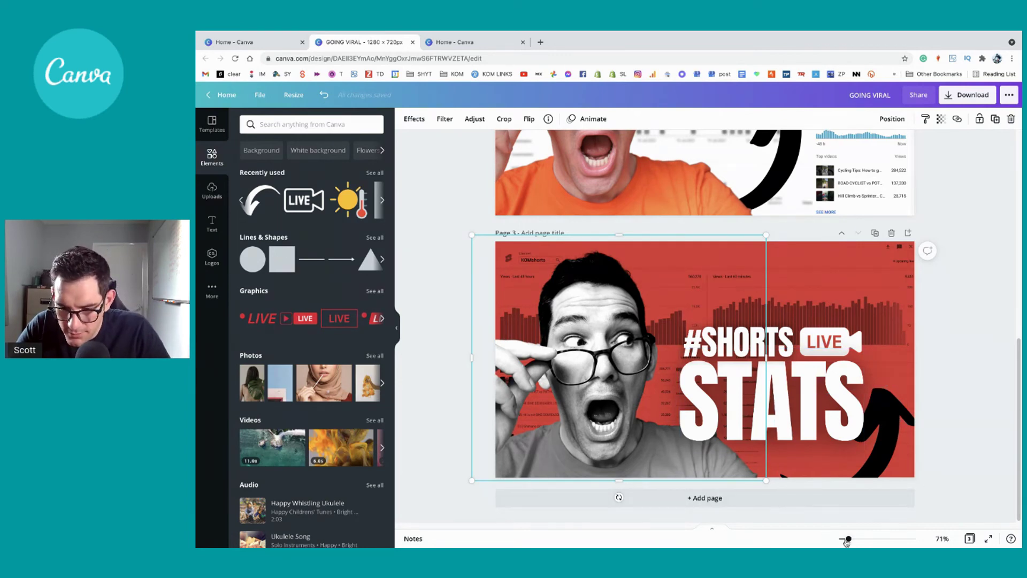
{"action": "left_click_drag", "start_coordinate": [849, 539], "coordinate": [842, 539]}
{"action": "left_click", "coordinate": [878, 419]}
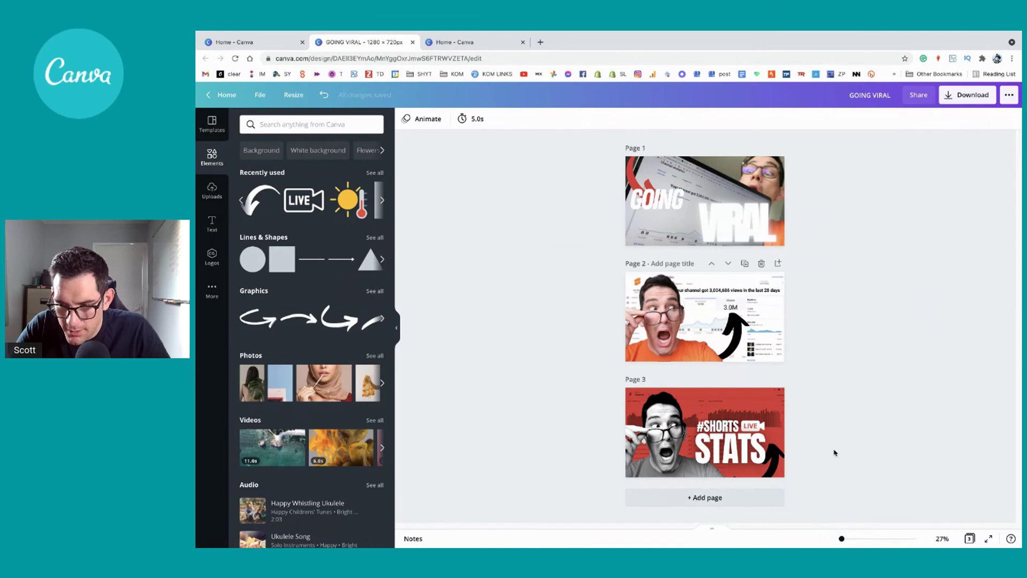
{"action": "left_click", "coordinate": [728, 427]}
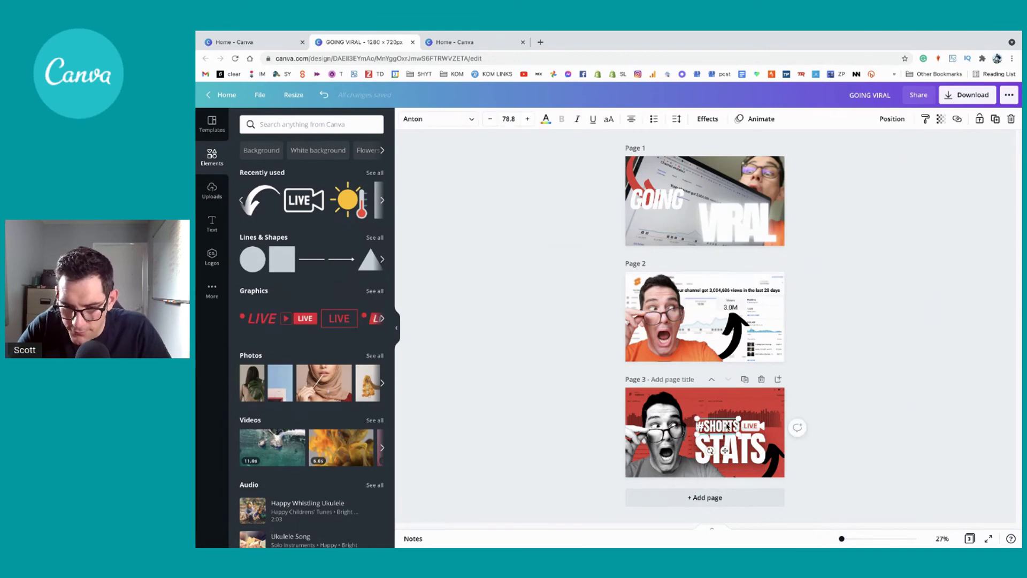
{"action": "left_click", "coordinate": [756, 421], "text": "shift"}
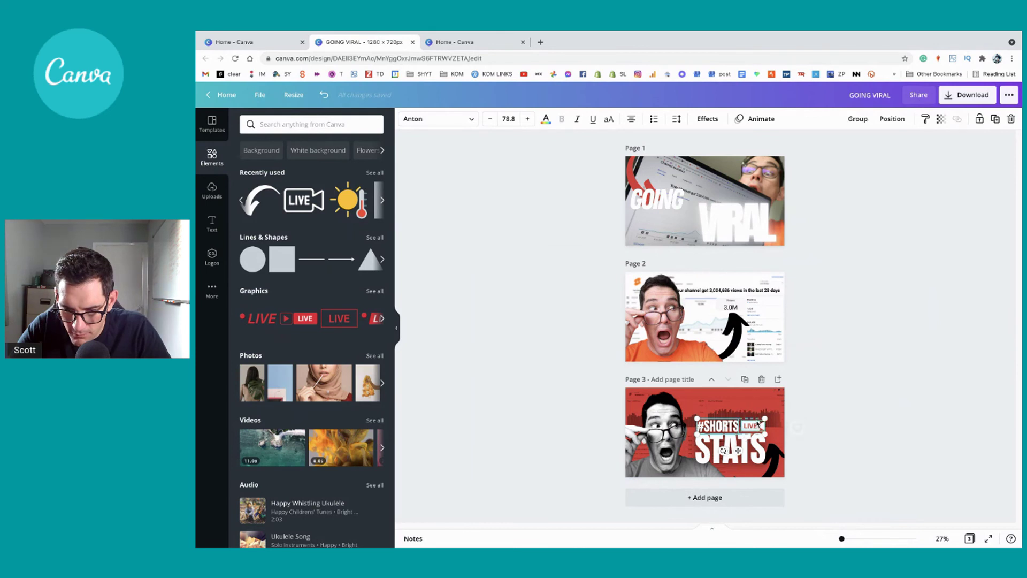
{"action": "left_click", "coordinate": [712, 460], "text": "shift"}
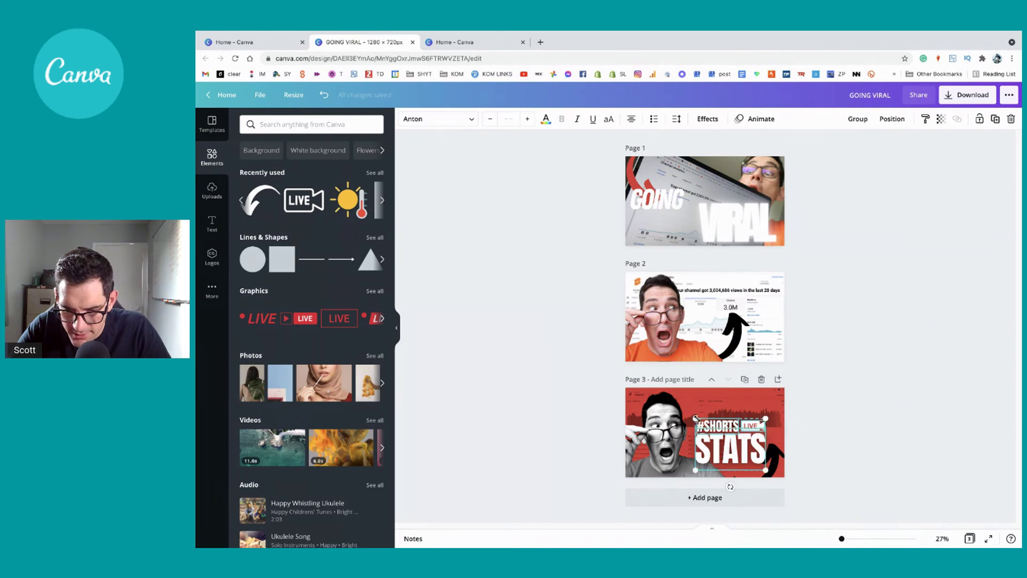
{"action": "left_click_drag", "start_coordinate": [695, 418], "coordinate": [692, 415]}
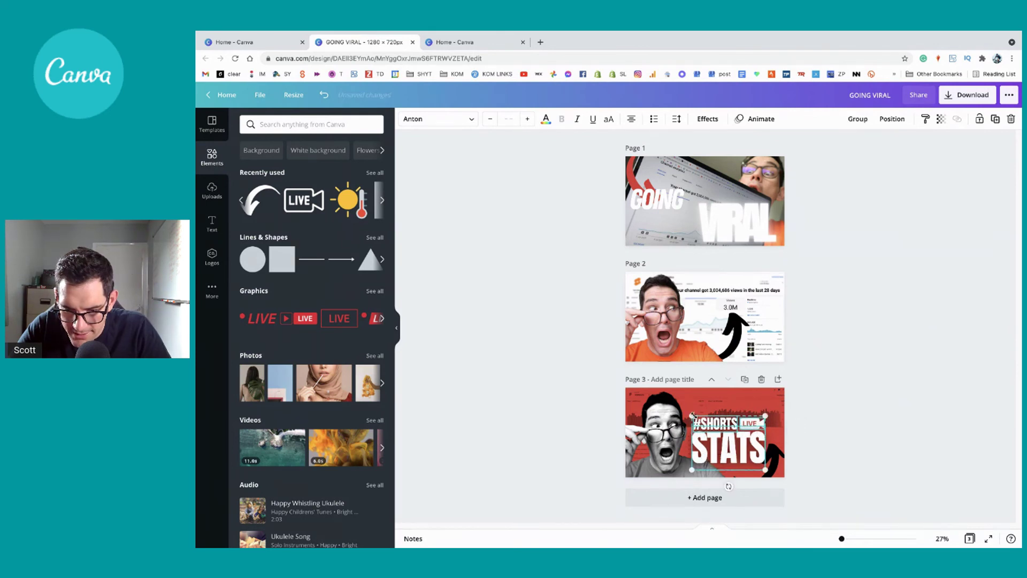
{"action": "right_click", "coordinate": [714, 455]}
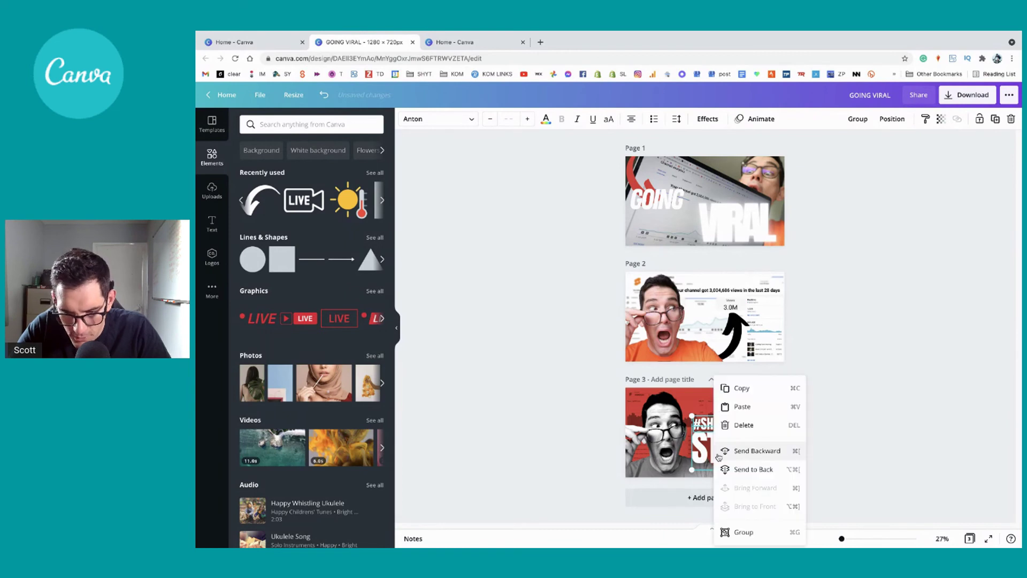
{"action": "left_click", "coordinate": [766, 532]}
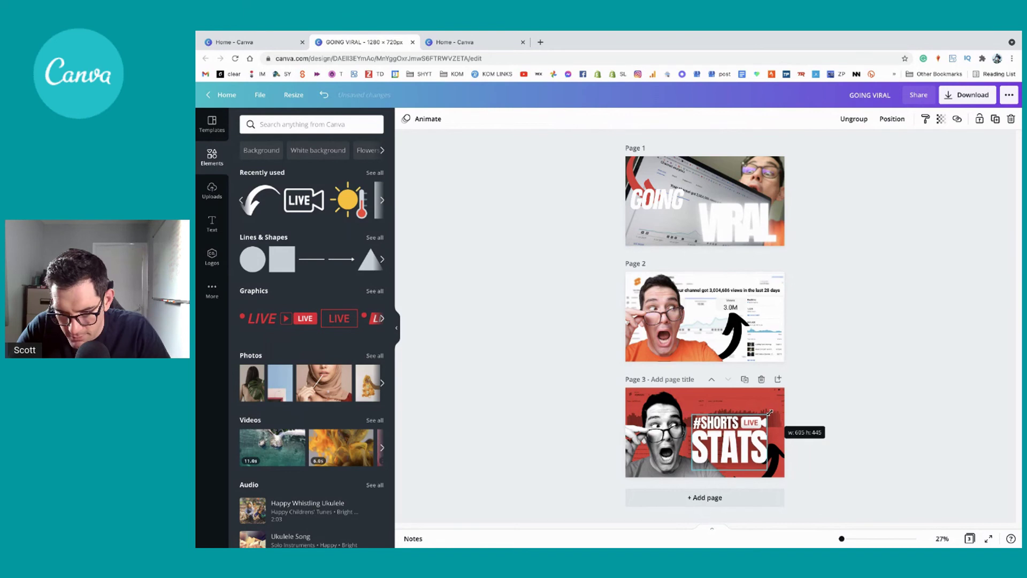
{"action": "left_click", "coordinate": [874, 430]}
Apply a vignette of 100 to page 3's red analytics background image.
{"action": "left_click", "coordinate": [731, 402]}
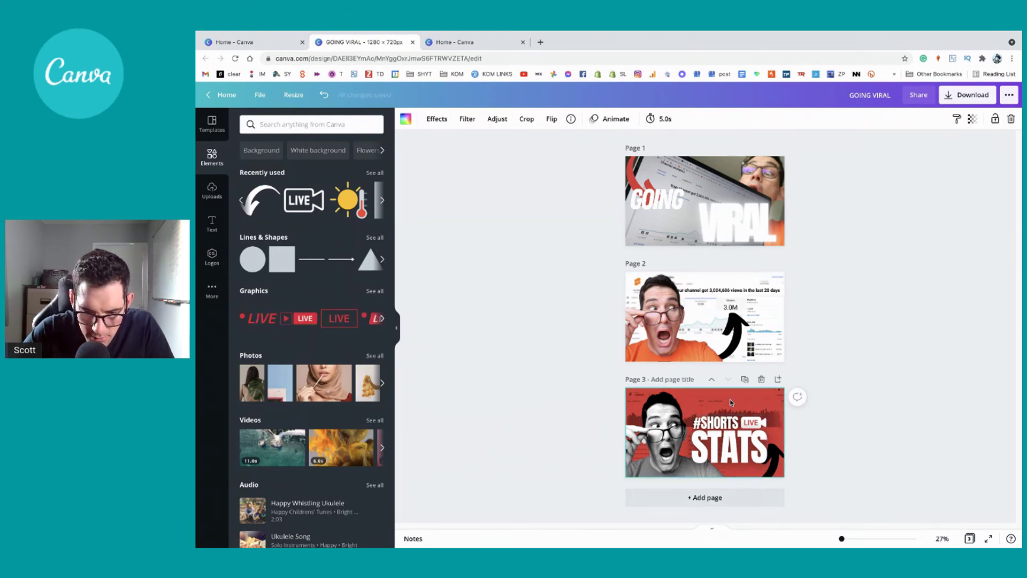
{"action": "left_click", "coordinate": [497, 119]}
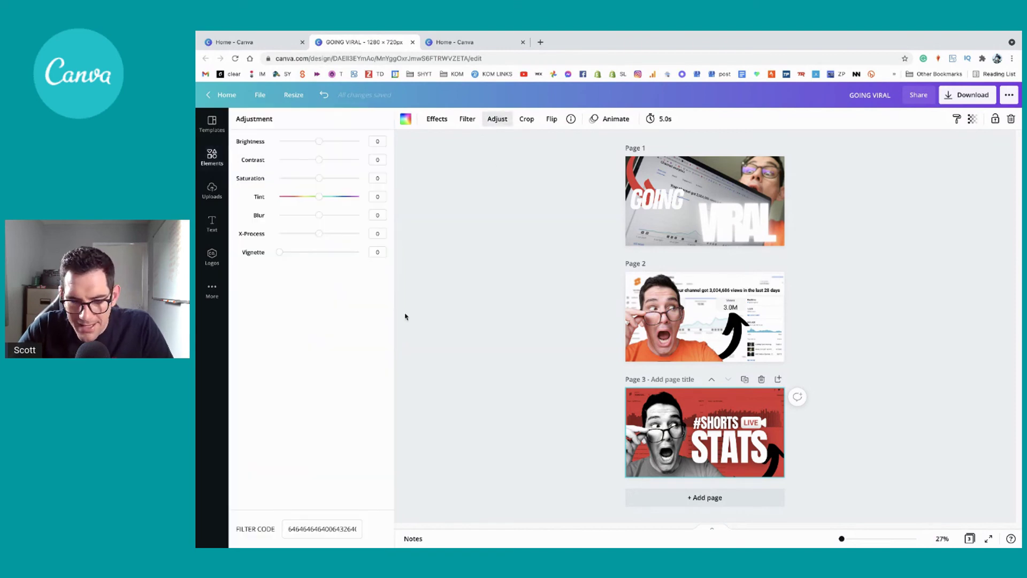
{"action": "left_click_drag", "start_coordinate": [283, 254], "coordinate": [383, 263]}
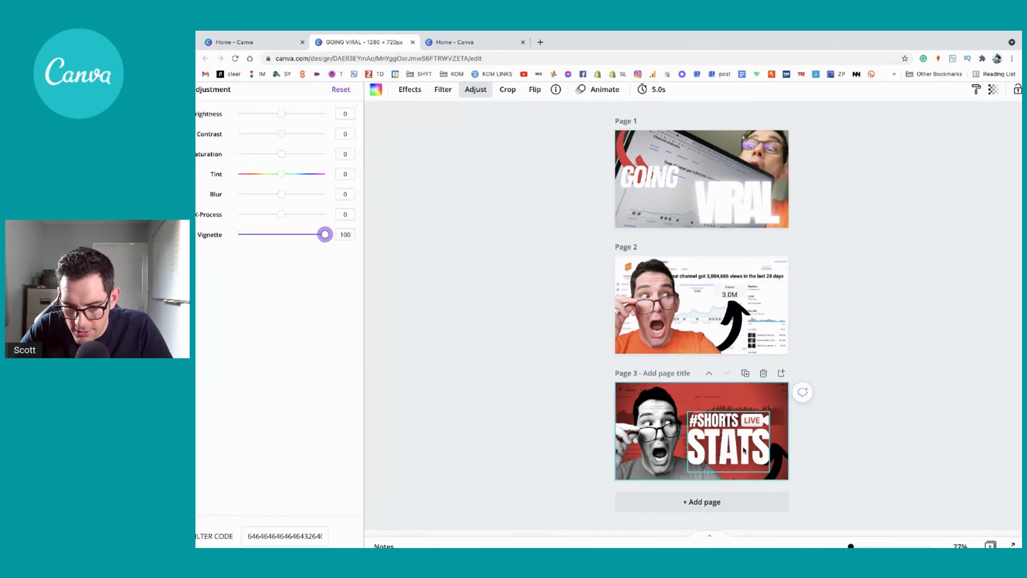
Tighten the letter spacing of STATS to -43 within the grouped title.
{"action": "left_click_drag", "start_coordinate": [842, 541], "coordinate": [849, 541]}
{"action": "scroll", "coordinate": [692, 348], "scroll_direction": "down", "scroll_amount": 3}
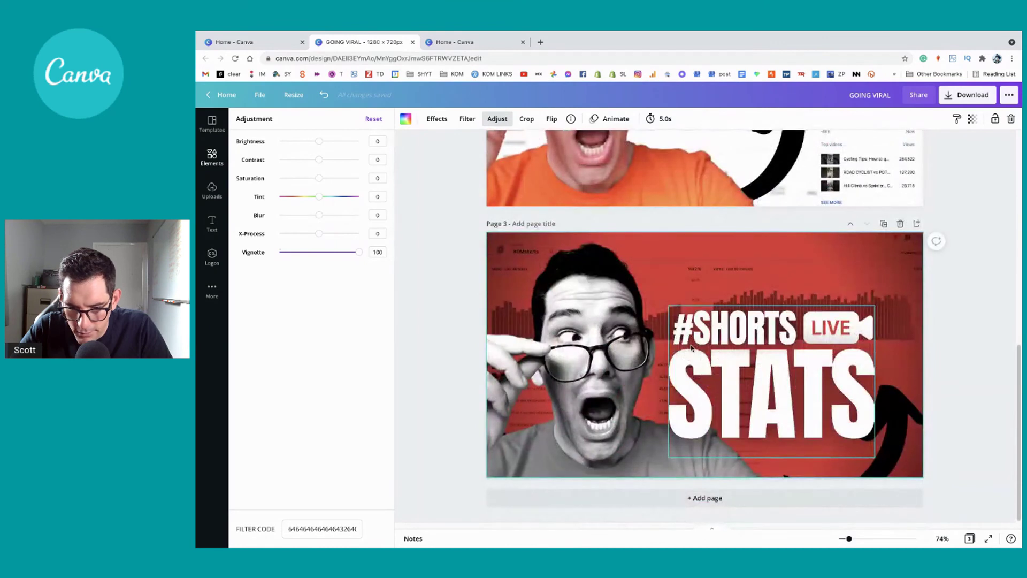
{"action": "left_click", "coordinate": [438, 348]}
{"action": "left_click", "coordinate": [747, 364]}
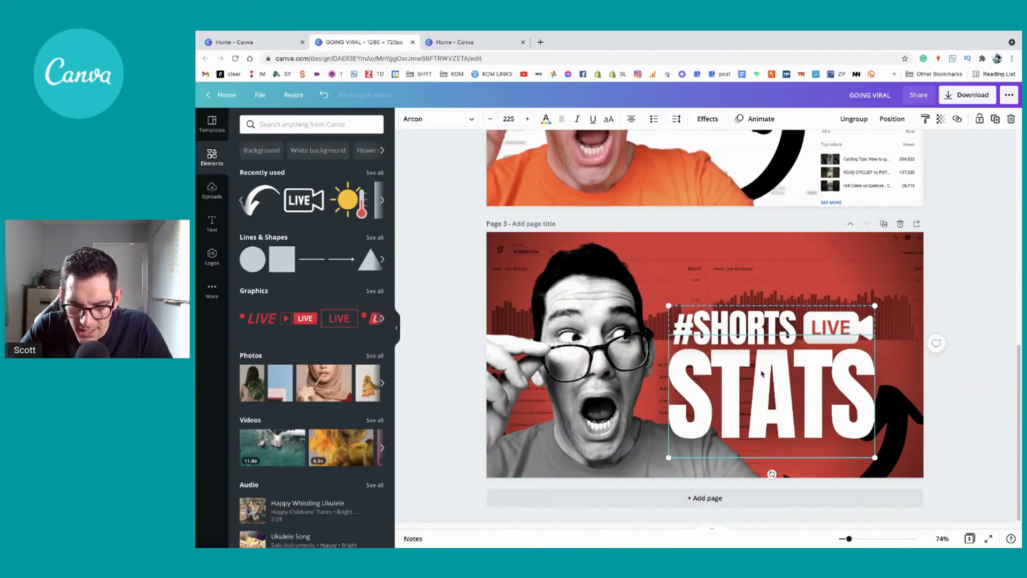
{"action": "double_click", "coordinate": [762, 373]}
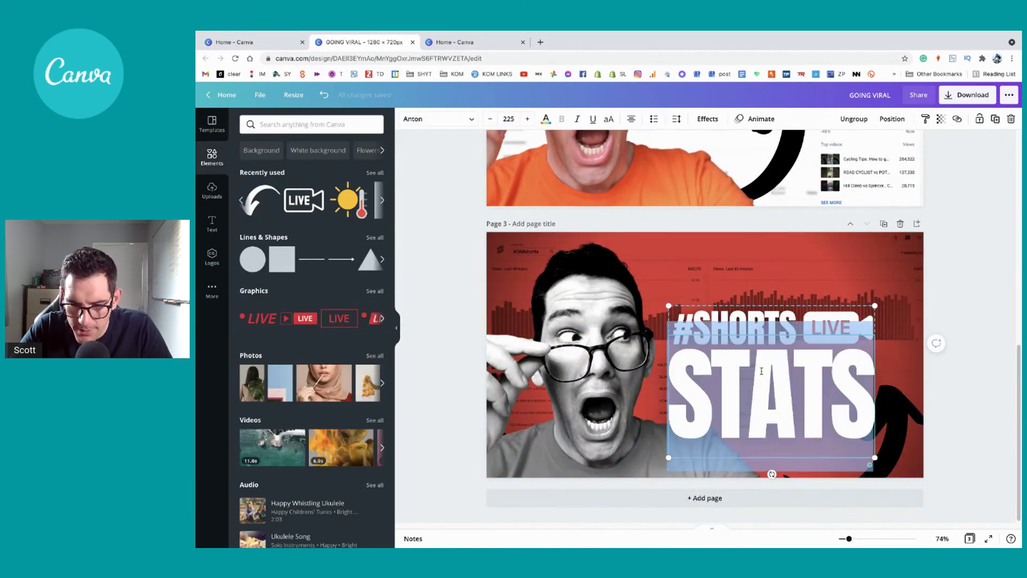
{"action": "left_click", "coordinate": [677, 118]}
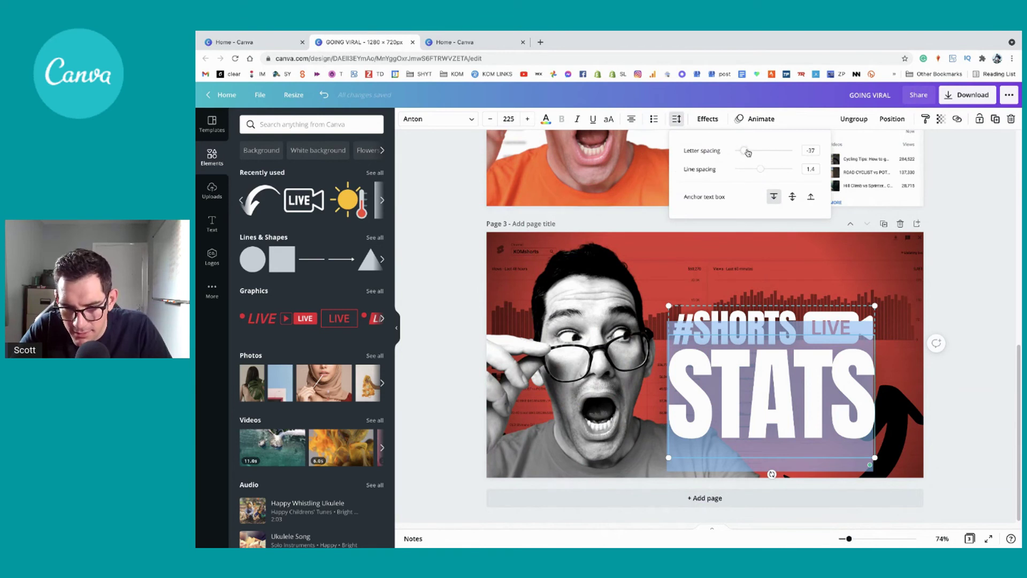
{"action": "left_click_drag", "start_coordinate": [747, 152], "coordinate": [748, 154]}
{"action": "left_click_drag", "start_coordinate": [743, 155], "coordinate": [744, 157]}
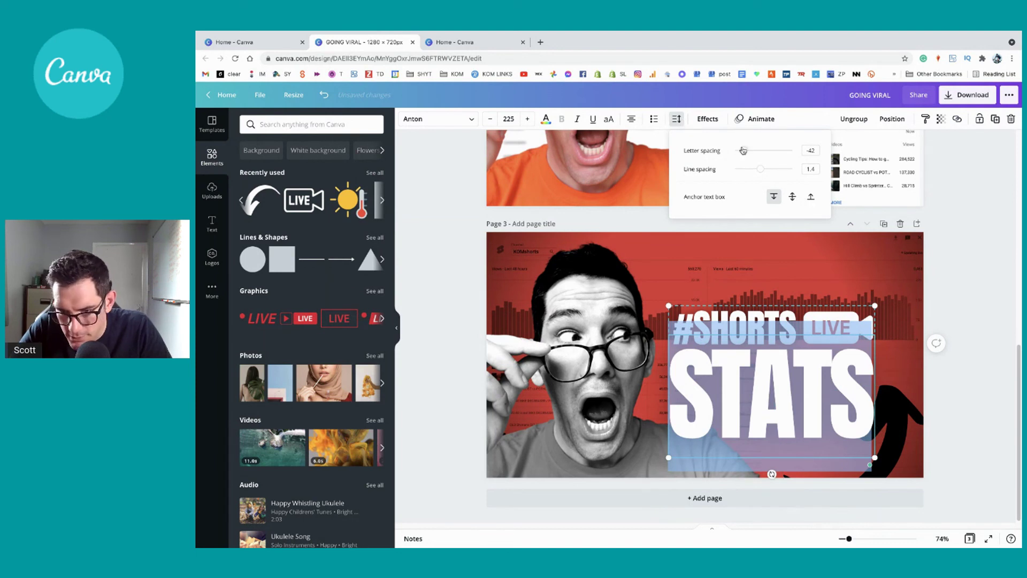
{"action": "left_click_drag", "start_coordinate": [743, 150], "coordinate": [744, 151]}
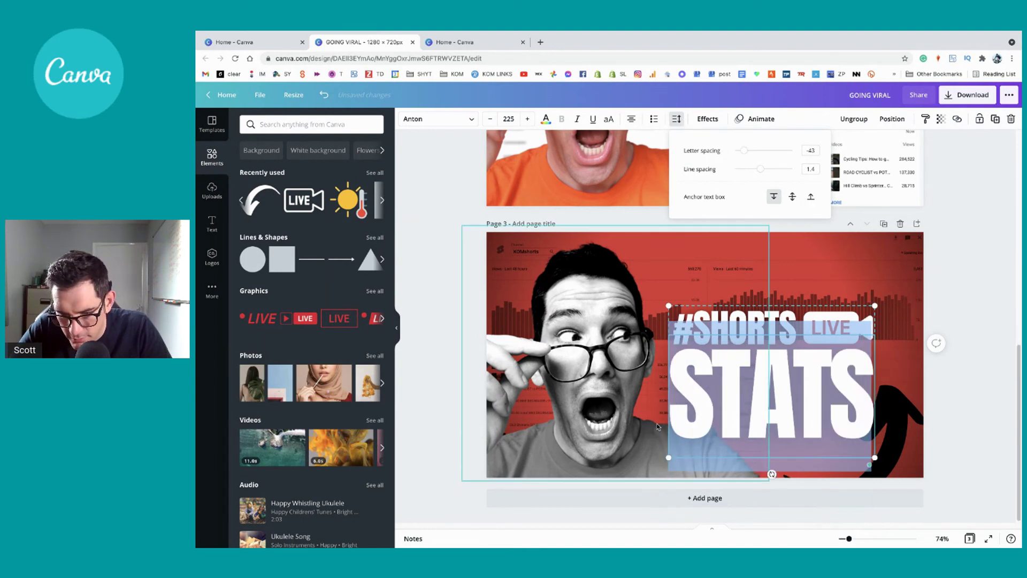
{"action": "key", "text": "Escape"}
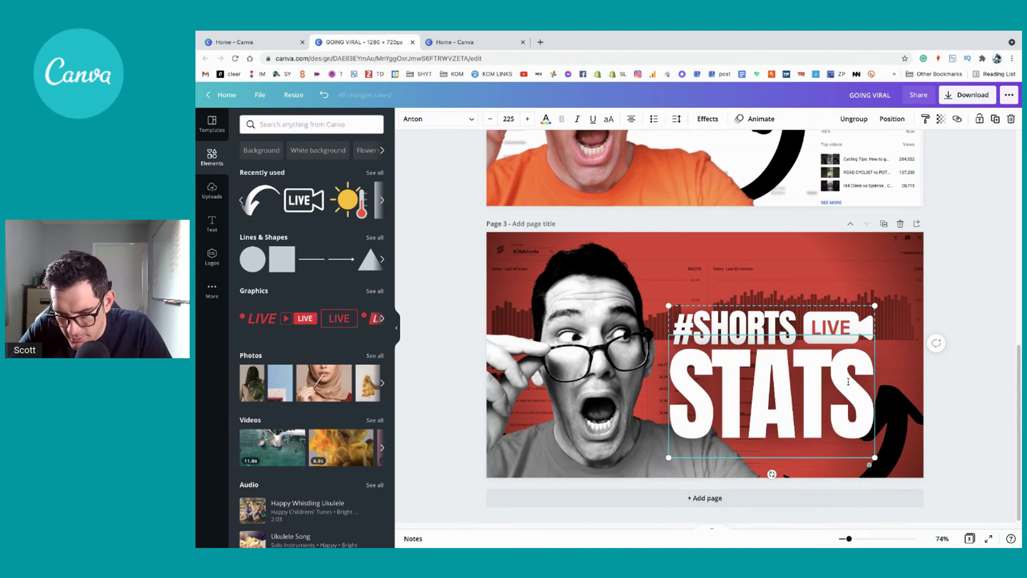
Ungroup the #SHORTS, LIVE and STATS title elements on page 3.
{"action": "right_click", "coordinate": [832, 349]}
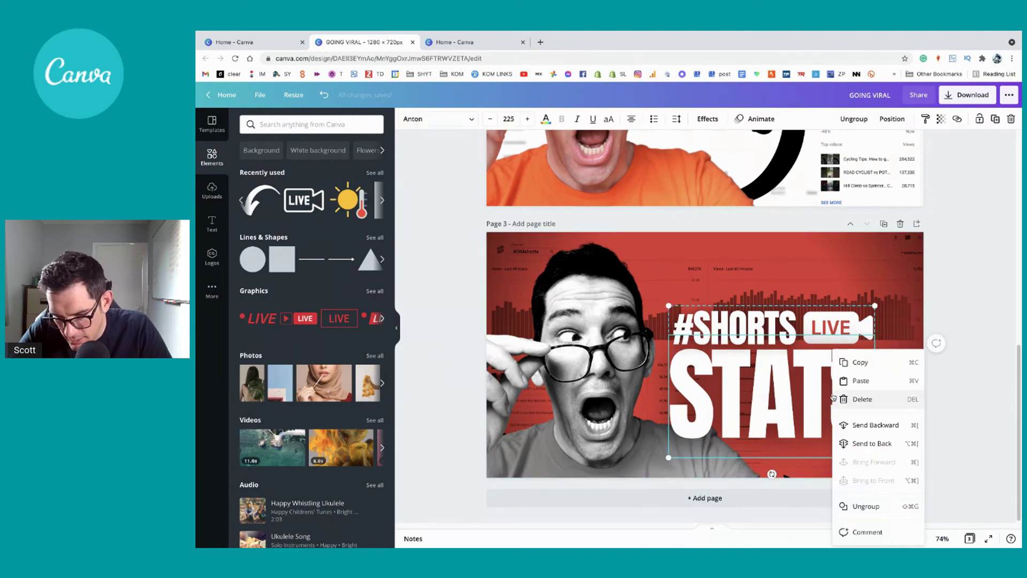
{"action": "left_click", "coordinate": [785, 367]}
{"action": "key", "text": "ctrl+a"}
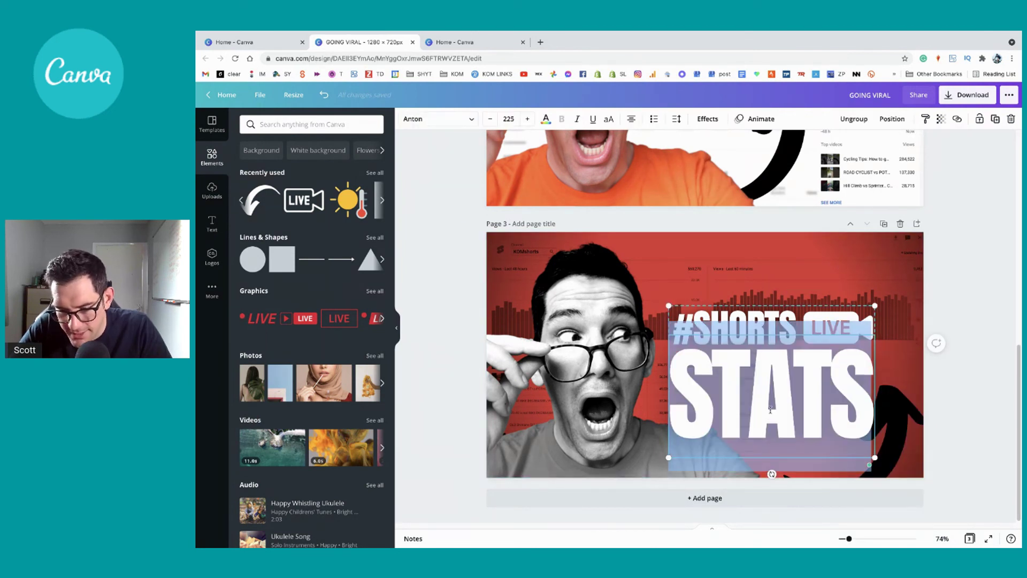
{"action": "left_click", "coordinate": [827, 263]}
{"action": "right_click", "coordinate": [824, 359]}
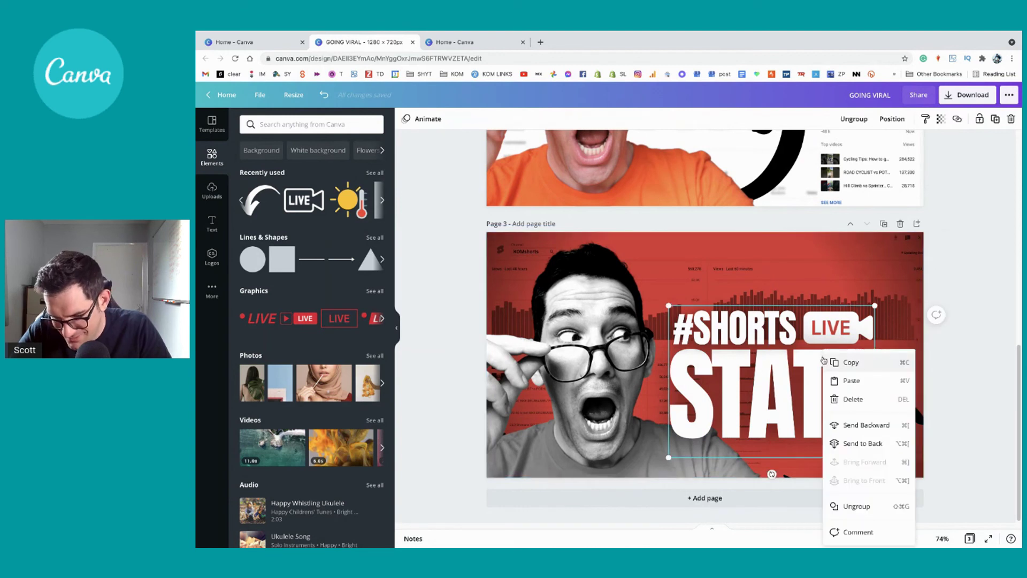
{"action": "left_click", "coordinate": [857, 506]}
Widen the STATS text box, left-align its text, and move it so it starts flush with #SHORTS.
{"action": "left_click", "coordinate": [837, 400]}
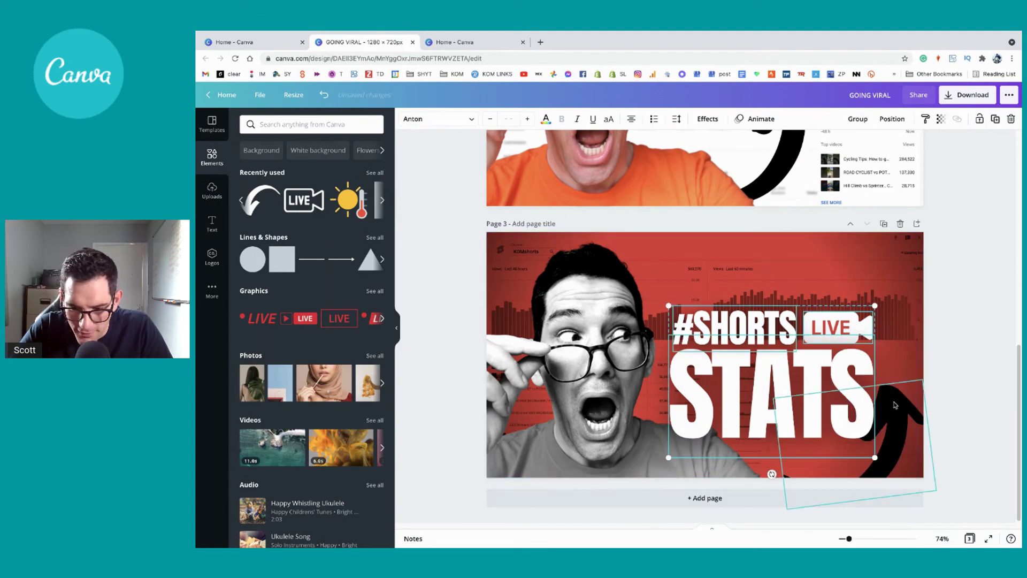
{"action": "left_click", "coordinate": [838, 400]}
{"action": "left_click_drag", "start_coordinate": [886, 397], "coordinate": [917, 398]}
{"action": "left_click_drag", "start_coordinate": [833, 405], "coordinate": [819, 405]}
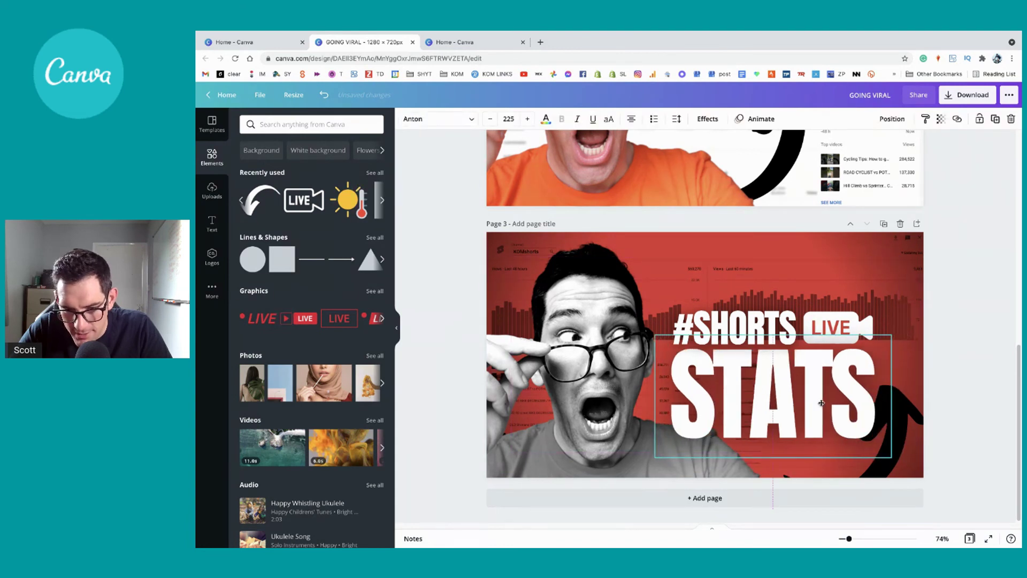
{"action": "left_click", "coordinate": [631, 118]}
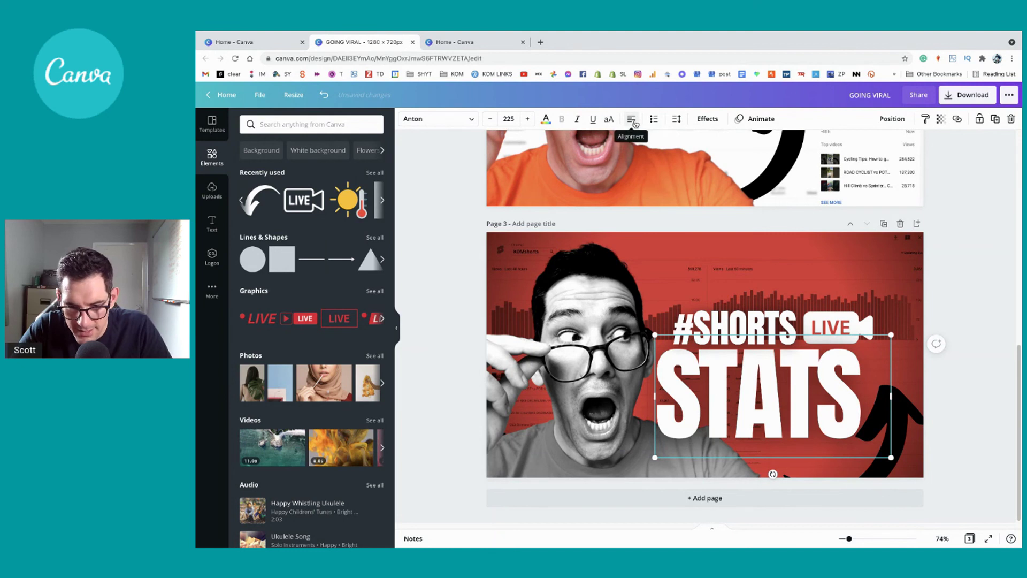
{"action": "left_click_drag", "start_coordinate": [663, 384], "coordinate": [678, 384]}
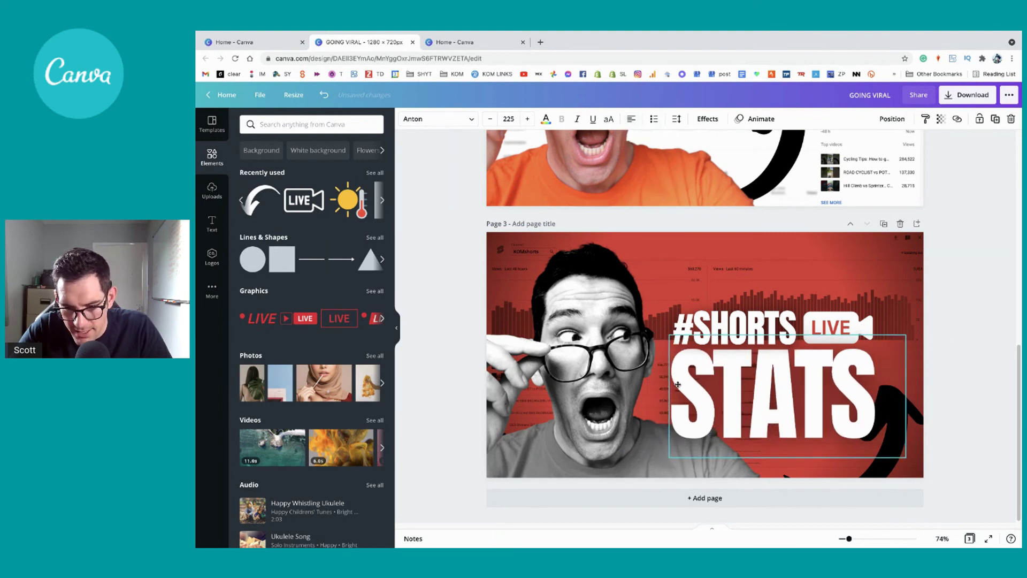
Loosen the letter spacing of STATS to -11.
{"action": "left_click", "coordinate": [676, 120]}
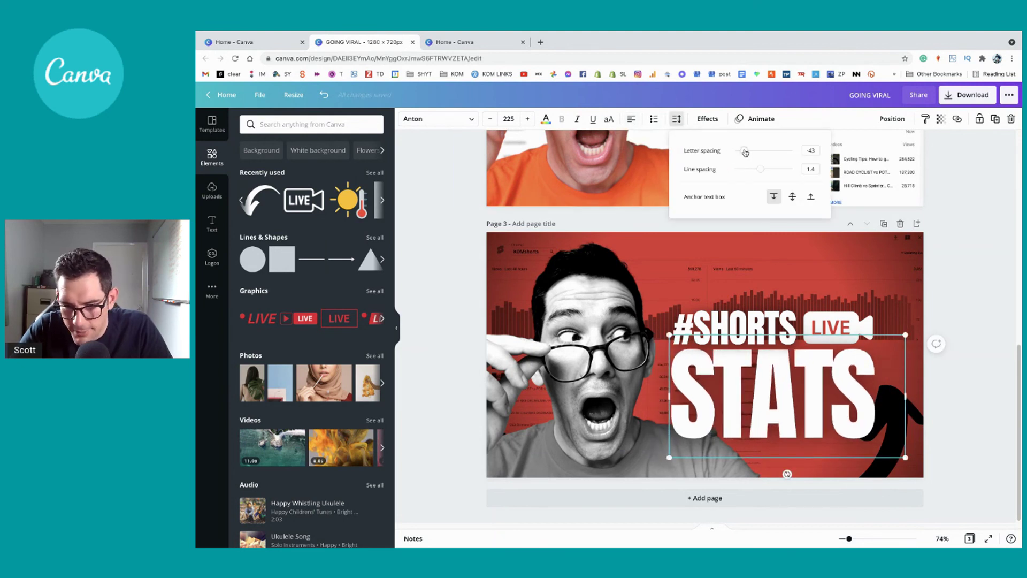
{"action": "left_click_drag", "start_coordinate": [745, 152], "coordinate": [747, 154]}
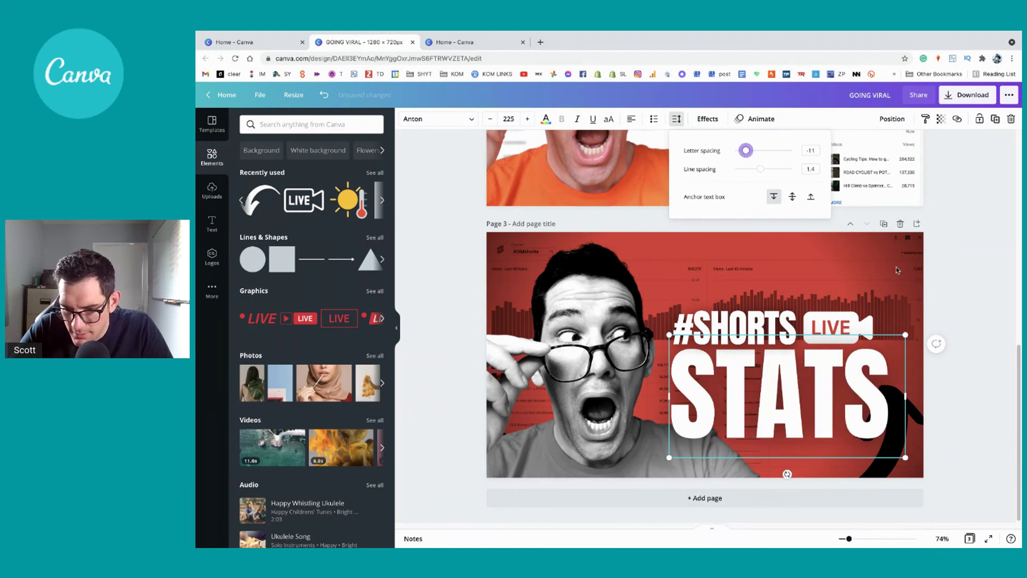
{"action": "left_click", "coordinate": [853, 326]}
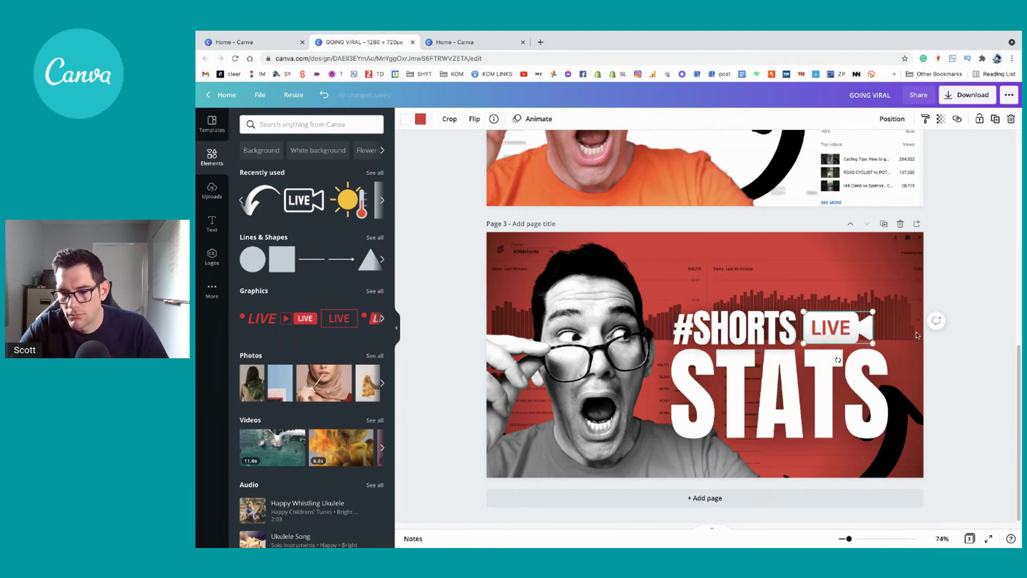
Shrink the STATS text slightly so its width matches the #SHORTS and LIVE line above it.
{"action": "left_click_drag", "start_coordinate": [848, 539], "coordinate": [844, 540]}
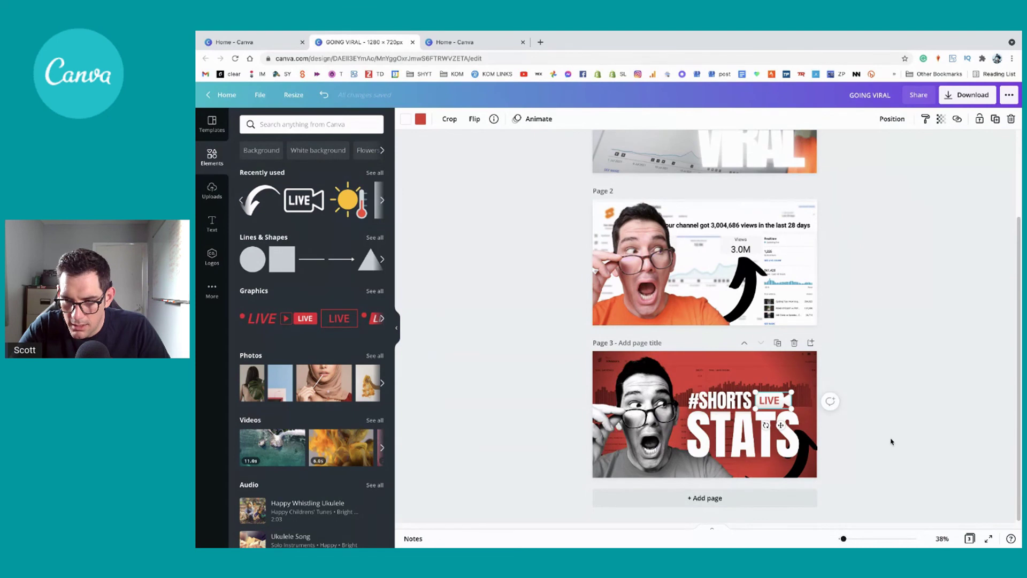
{"action": "left_click", "coordinate": [789, 443]}
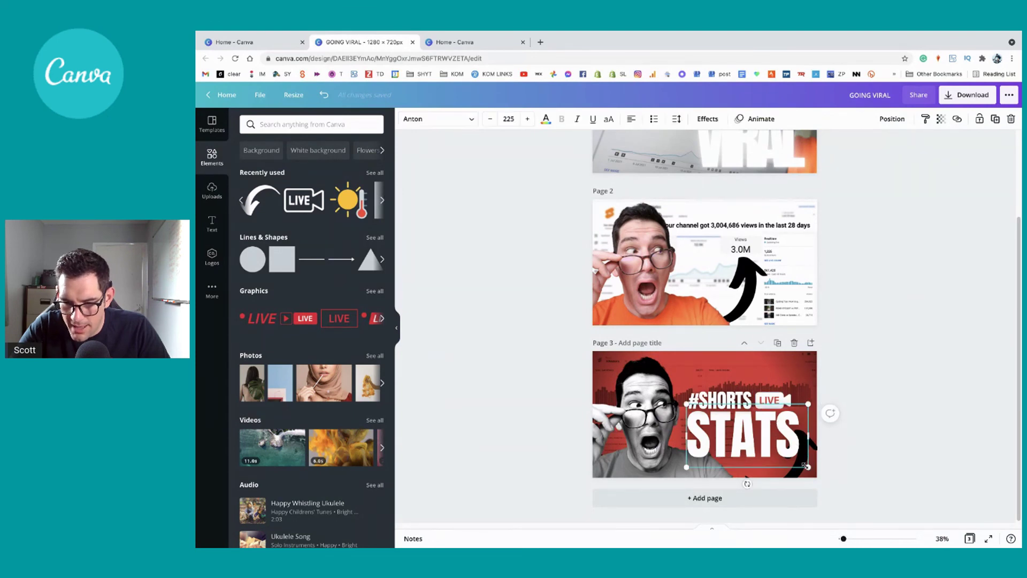
{"action": "left_click_drag", "start_coordinate": [806, 466], "coordinate": [803, 463]}
{"action": "left_click", "coordinate": [933, 412]}
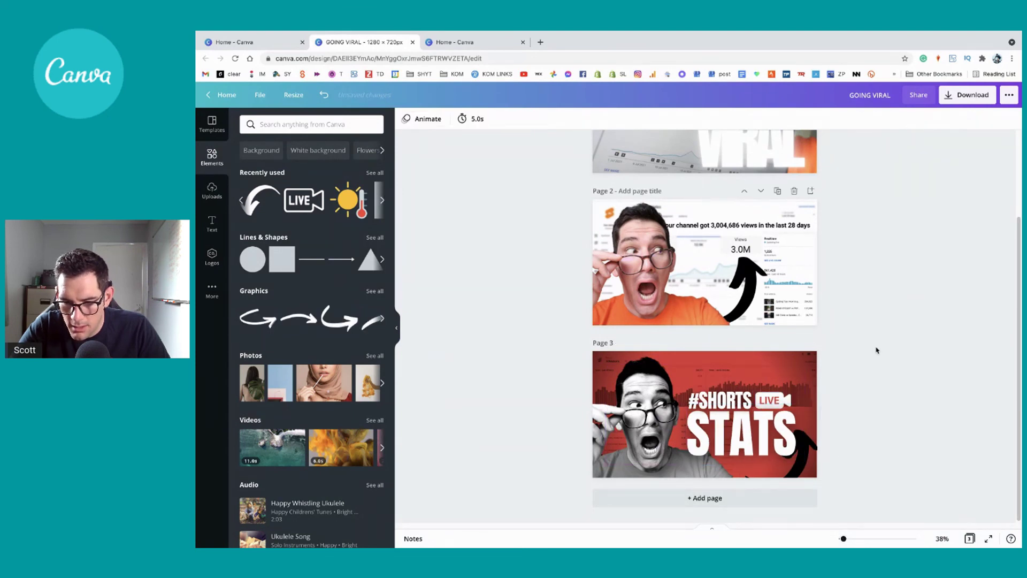
Download only page 3 of the GOING VIRAL design as a PNG at size 1, leaving out pages 1 and 2.
{"action": "left_click", "coordinate": [968, 101]}
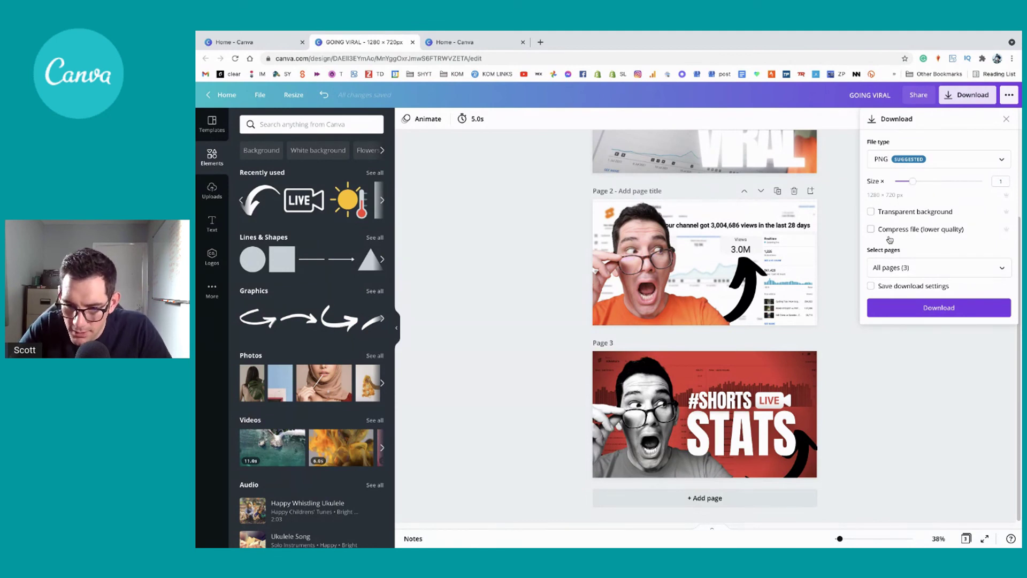
{"action": "left_click", "coordinate": [920, 266]}
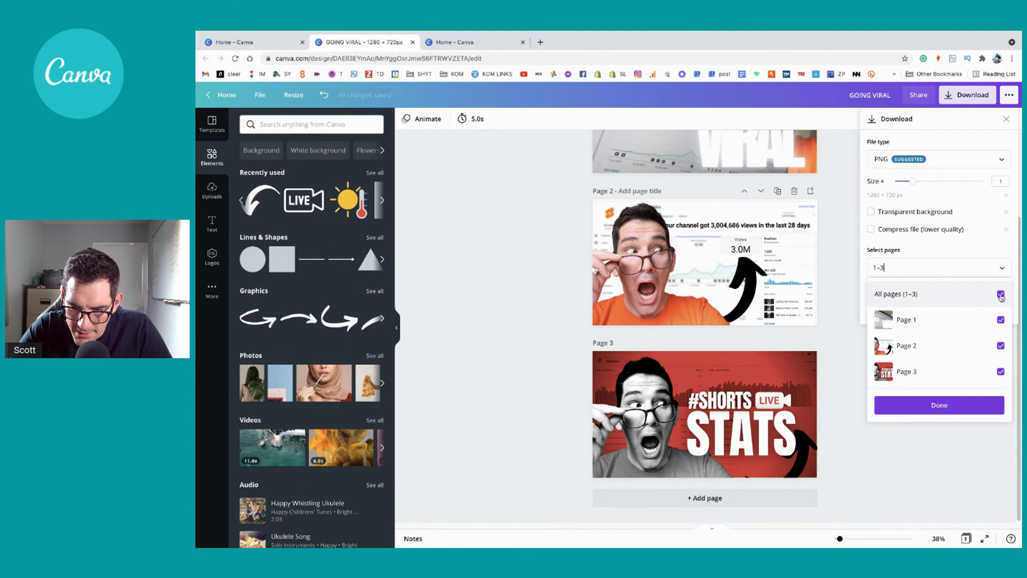
{"action": "left_click", "coordinate": [1000, 294]}
{"action": "left_click", "coordinate": [1000, 372]}
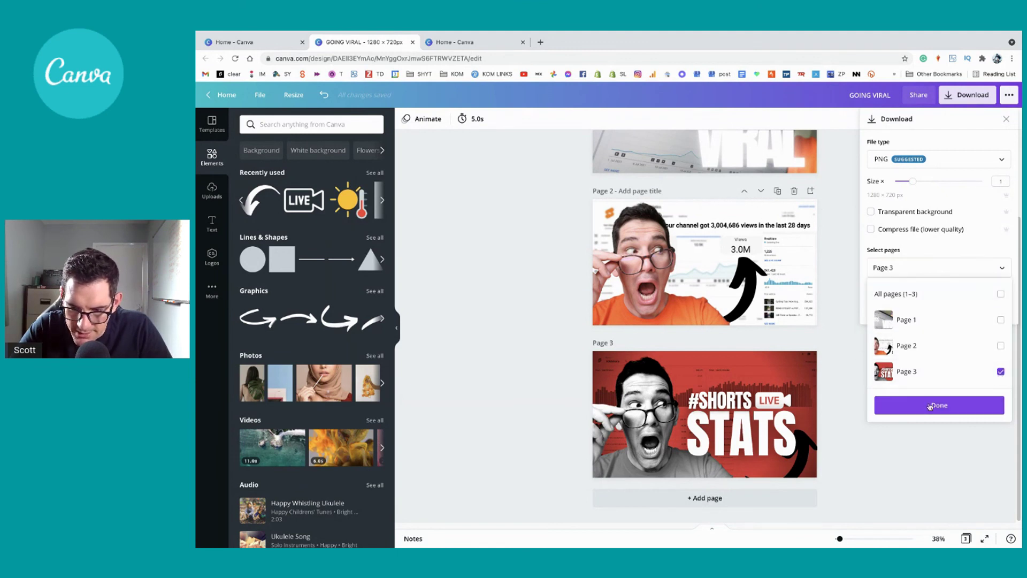
{"action": "left_click", "coordinate": [912, 375]}
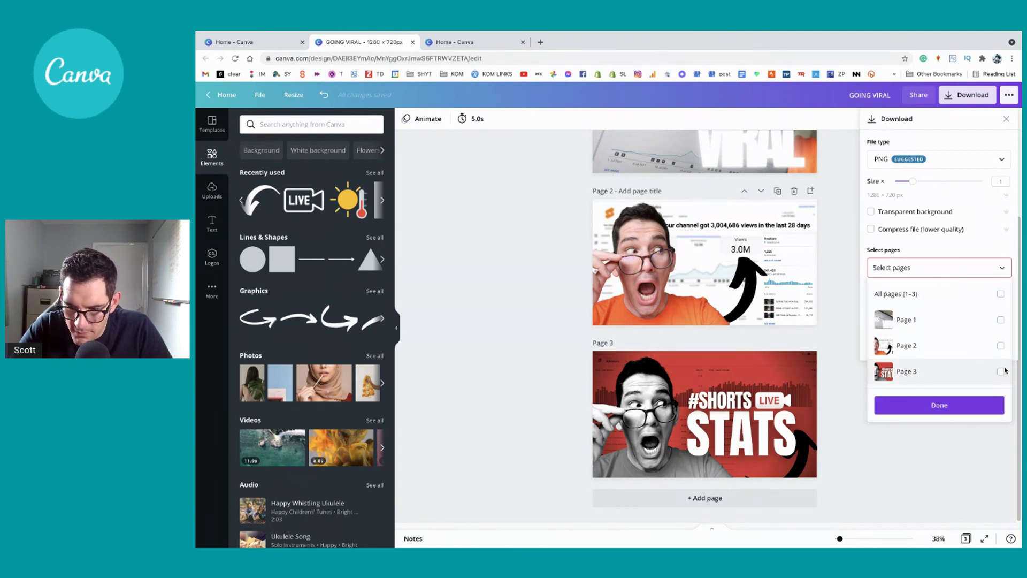
{"action": "left_click", "coordinate": [1000, 372]}
{"action": "left_click", "coordinate": [961, 406]}
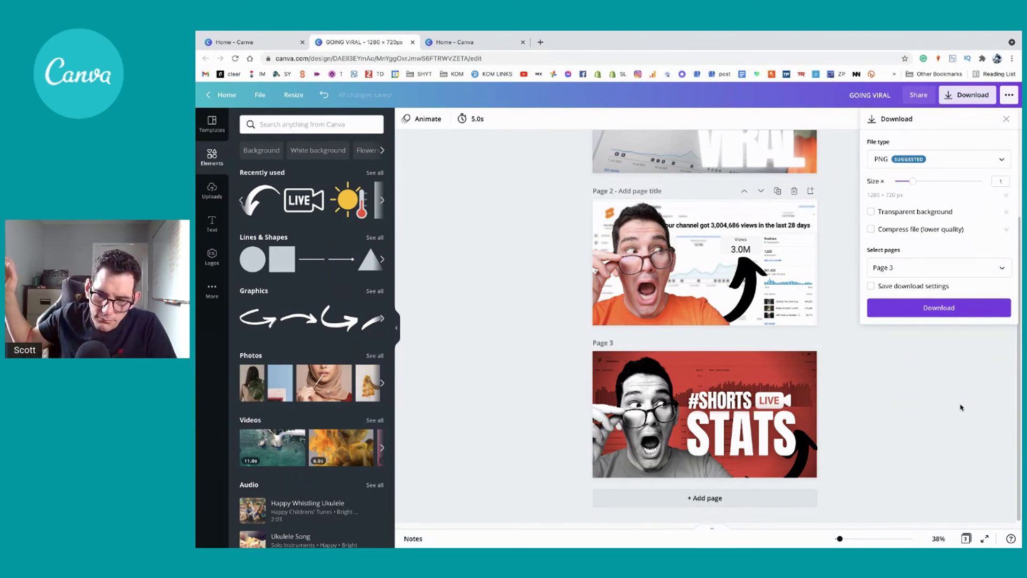
{"action": "left_click", "coordinate": [935, 309]}
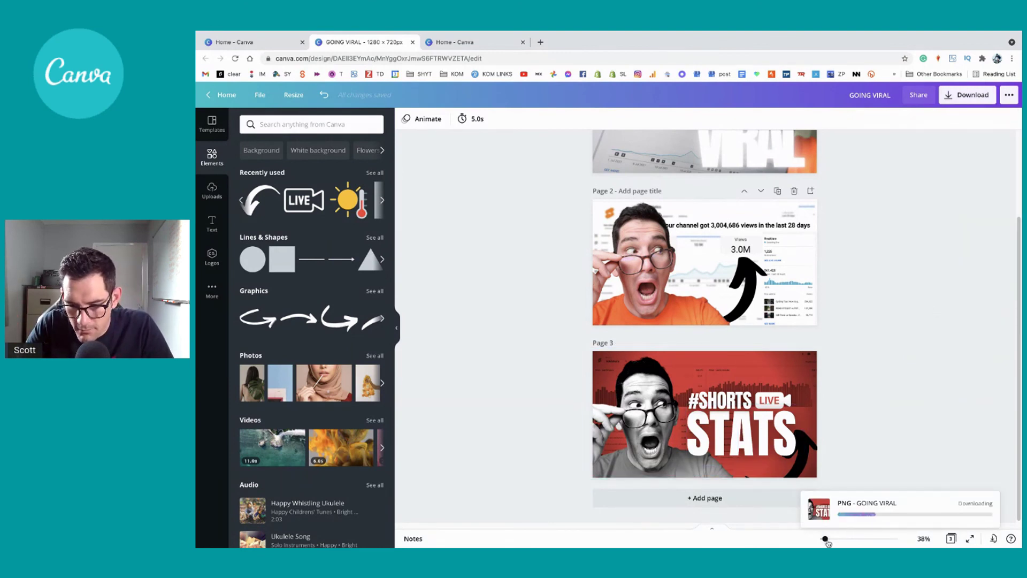
Dismiss the download confirmation, collapse the elements panel and review the thumbnail pages at 100% zoom.
{"action": "mouse_move", "coordinate": [825, 539]}
{"action": "left_mouse_down"}
{"action": "mouse_move", "coordinate": [844, 539]}
{"action": "mouse_move", "coordinate": [835, 538]}
{"action": "left_mouse_up"}
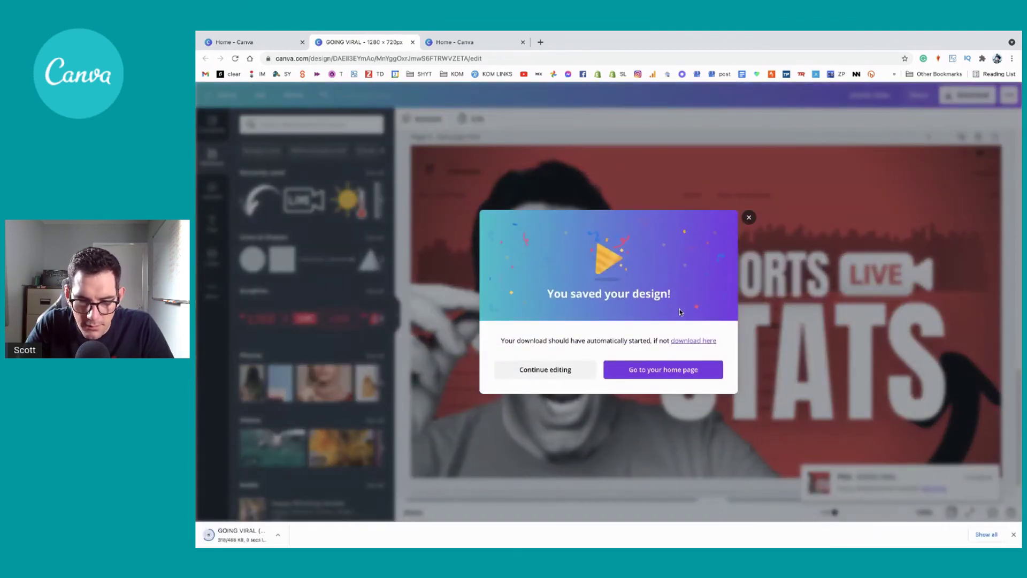
{"action": "left_click", "coordinate": [401, 319]}
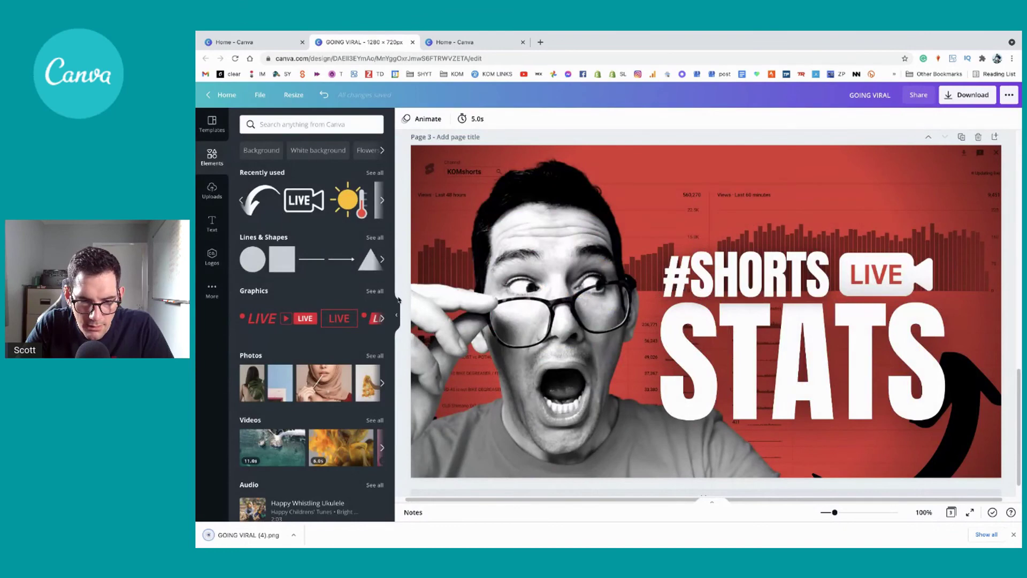
{"action": "left_click", "coordinate": [398, 300]}
{"action": "scroll", "coordinate": [586, 206], "scroll_direction": "up", "scroll_amount": 8}
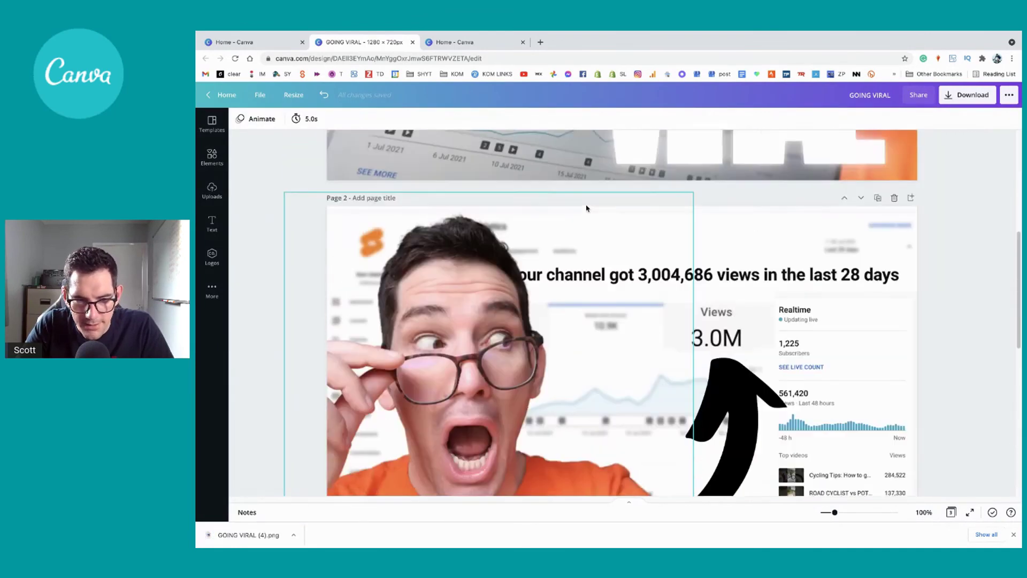
{"action": "scroll", "coordinate": [586, 207], "scroll_direction": "up", "scroll_amount": 6}
{"action": "scroll", "coordinate": [587, 207], "scroll_direction": "down", "scroll_amount": 12}
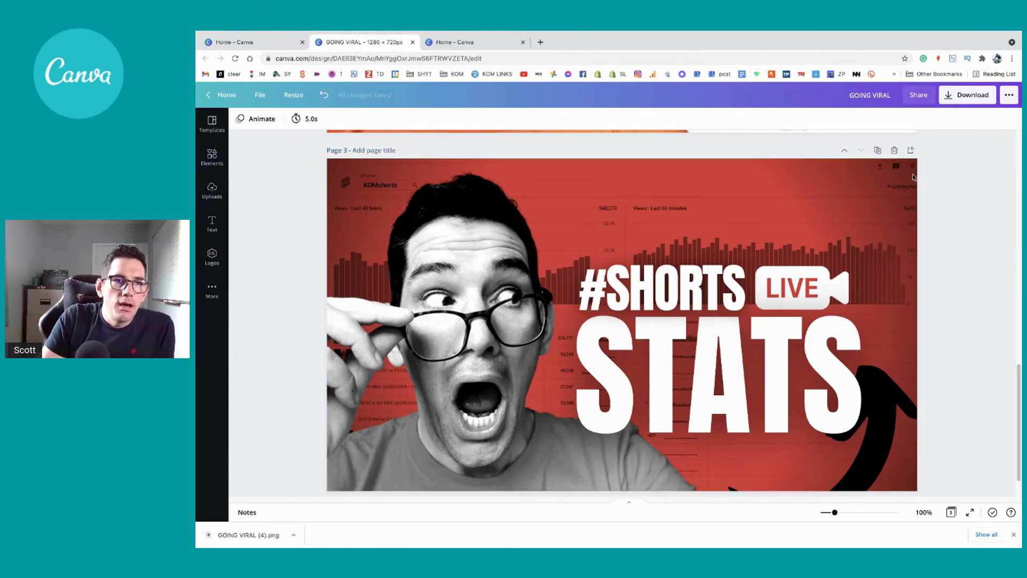
{"action": "mouse_move", "coordinate": [930, 34]}
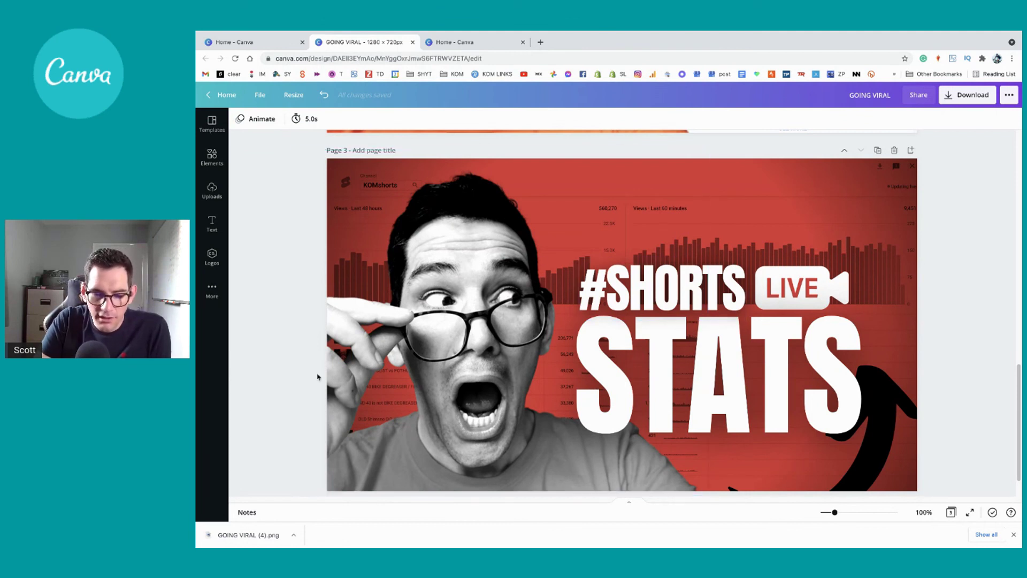
{"action": "scroll", "coordinate": [429, 276], "scroll_direction": "down", "scroll_amount": 1}
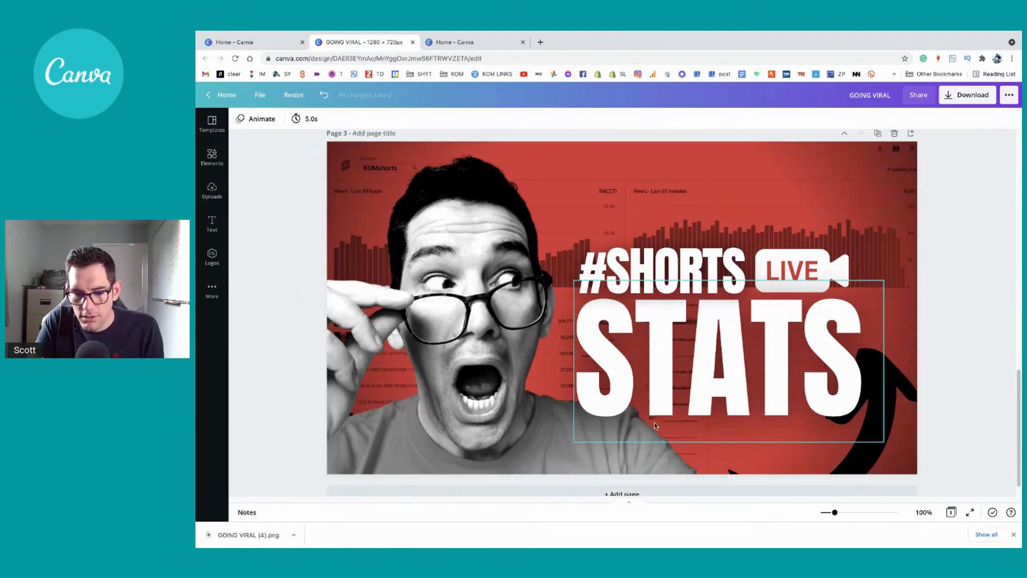